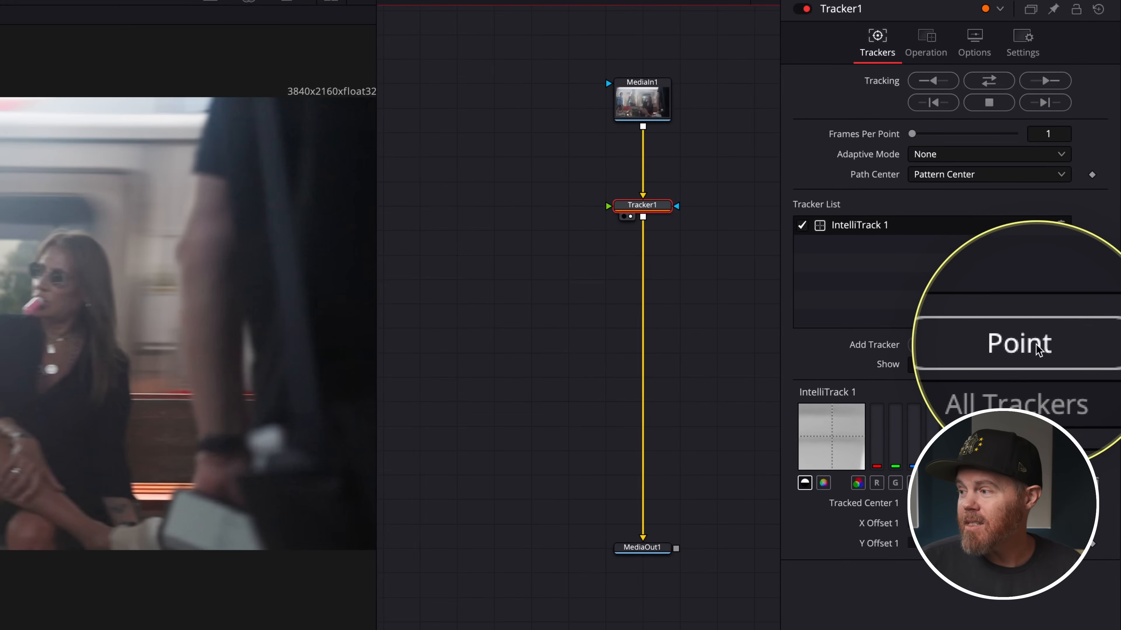
Step: Replace the IntelliTrack tracker in Tracker1 with a Point tracker and move it onto the seated woman's face
left_click(1043, 346)
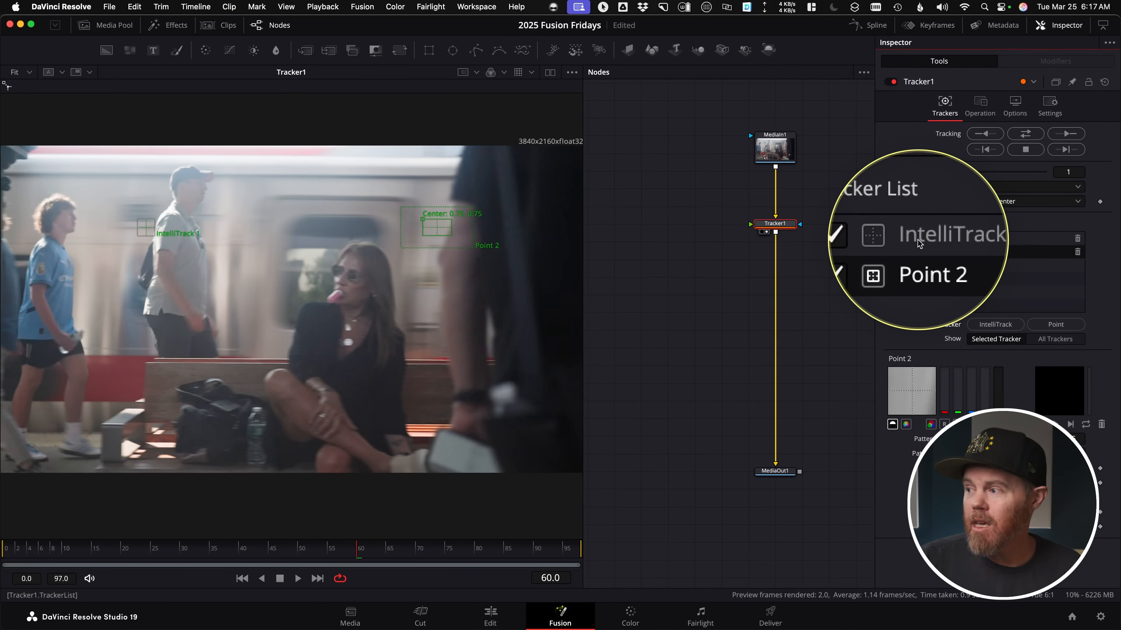
left_click(1077, 241)
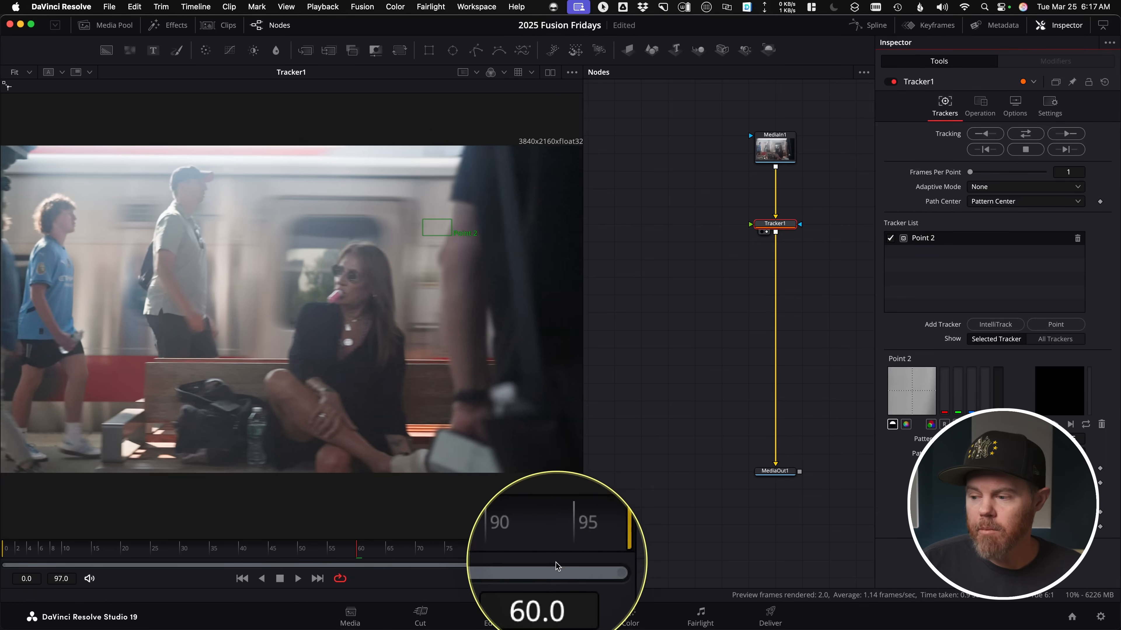
left_click_drag(422, 220, 328, 279)
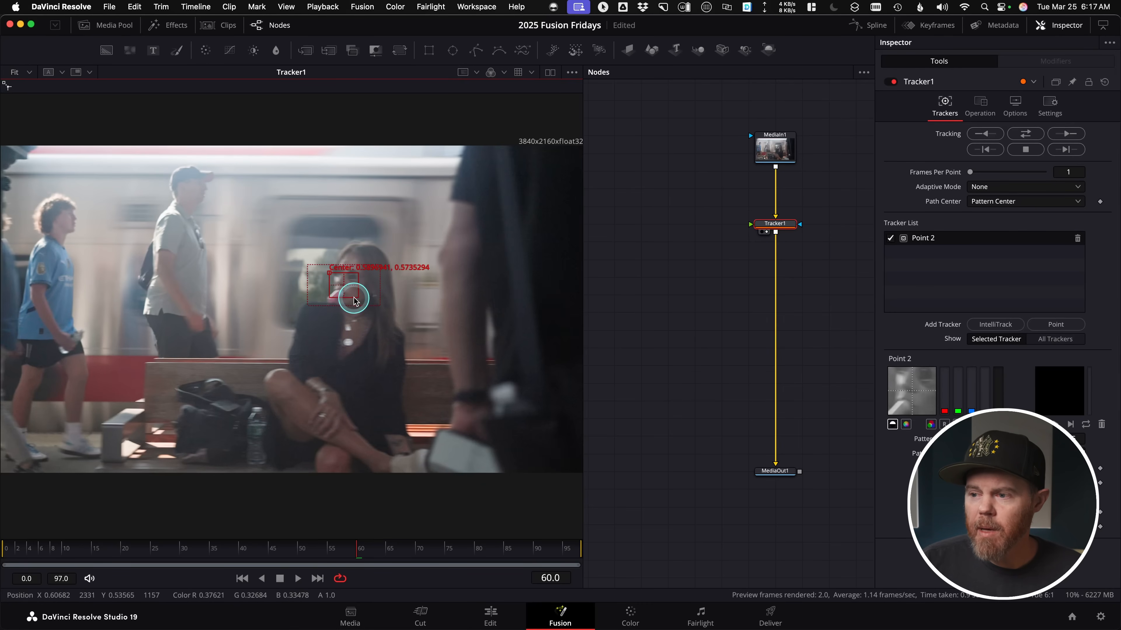
Step: Resize the Point tracker's pattern box to frame the woman's sunglasses and mouth, and enlarge its surrounding search area
mouse_move(369, 293)
left_mouse_down()
mouse_move(338, 276)
mouse_move(348, 294)
mouse_move(360, 298)
mouse_move(337, 288)
mouse_move(371, 290)
mouse_move(351, 290)
left_mouse_up()
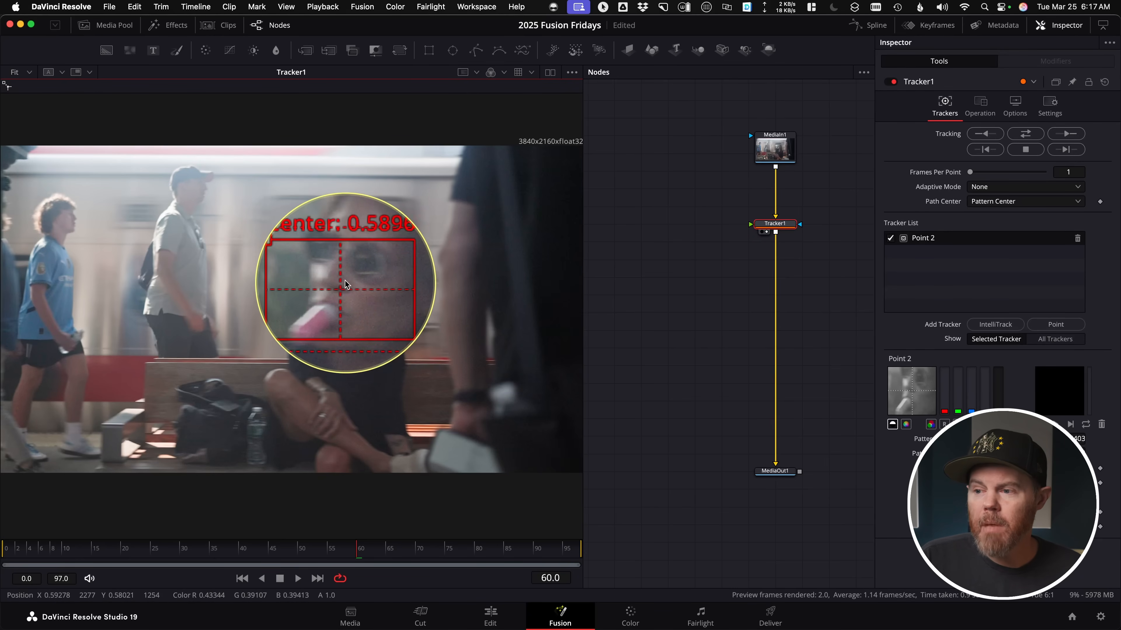
left_click_drag(319, 268, 321, 269)
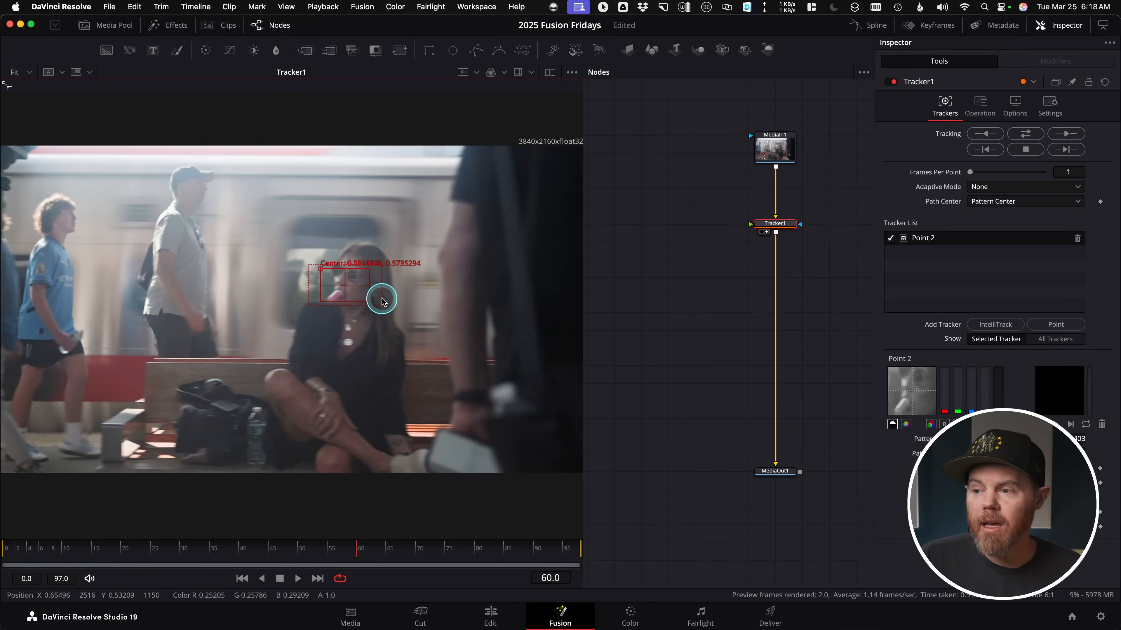
left_click_drag(387, 299, 398, 298)
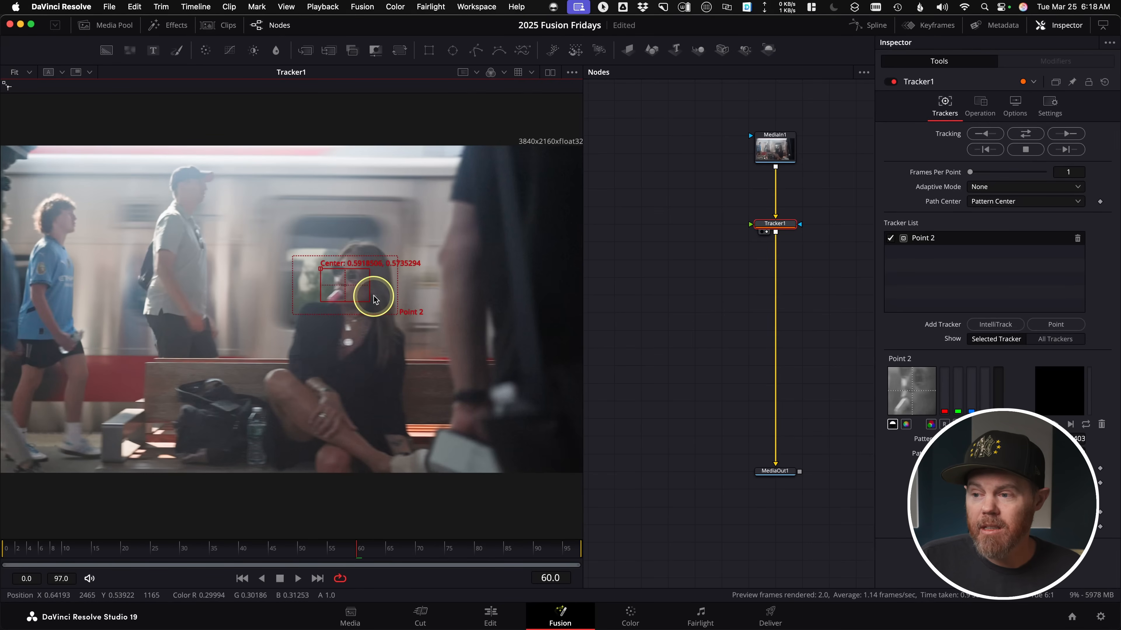
left_click_drag(369, 299, 363, 299)
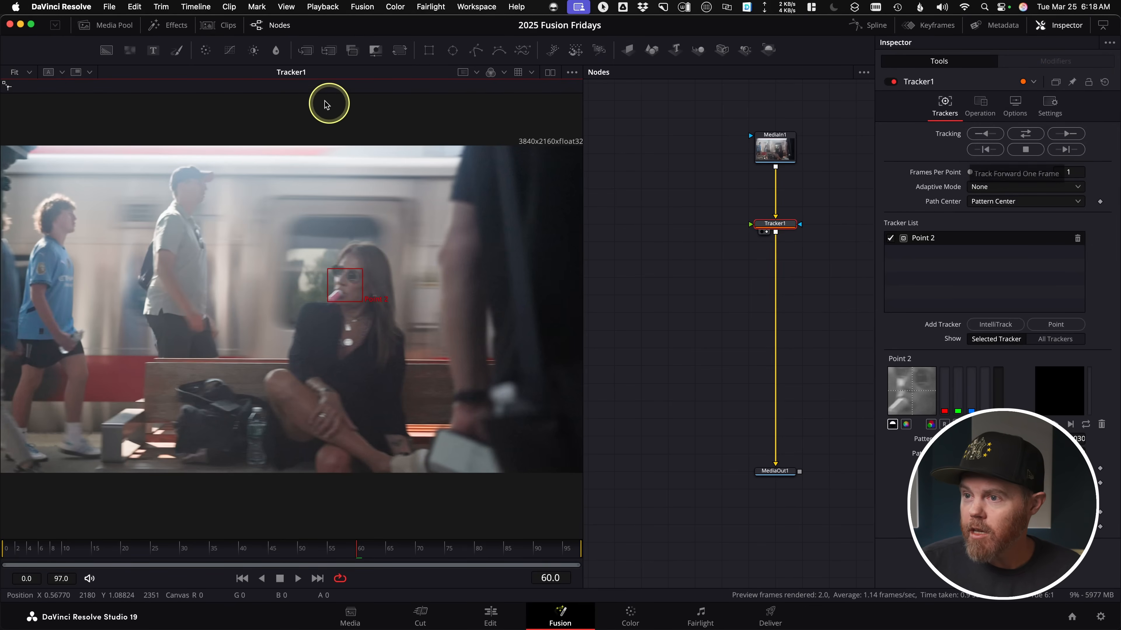
Step: Track the woman's face forward one frame at a time from frame 60 to frame 71
left_click(1062, 150)
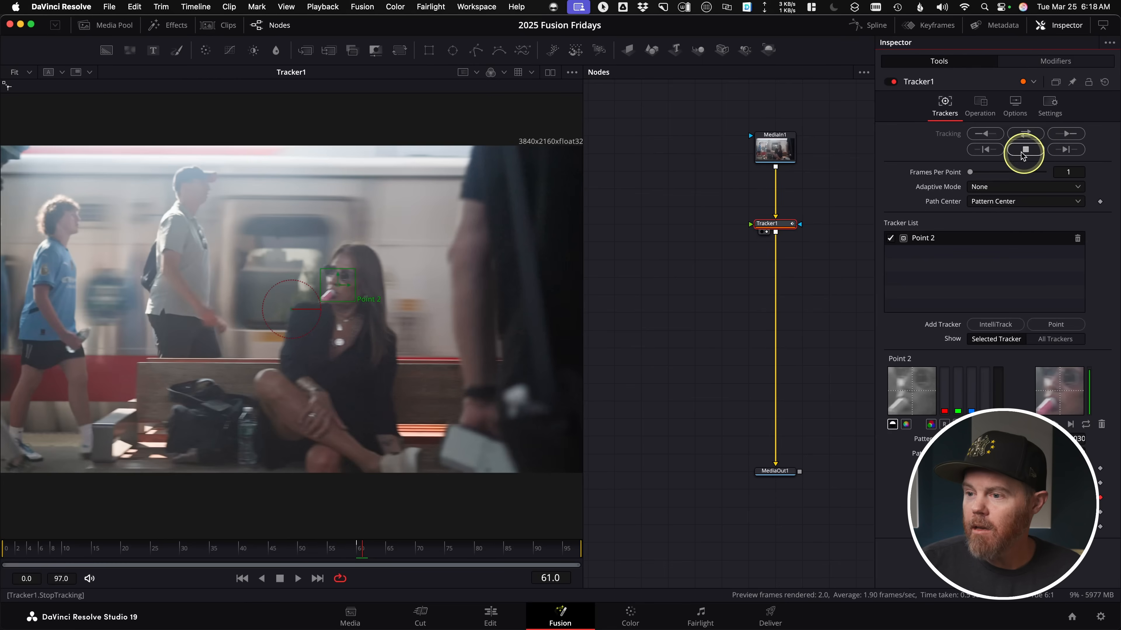
scroll(407, 261, "up", 3)
scroll(407, 261, "up", 5)
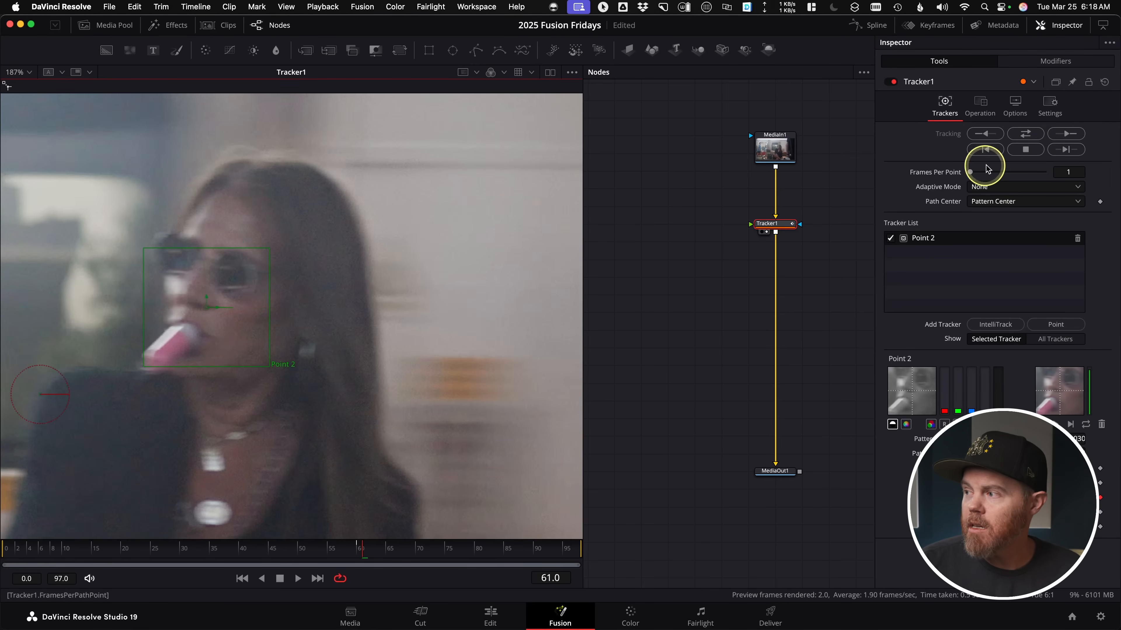
left_click(1068, 150)
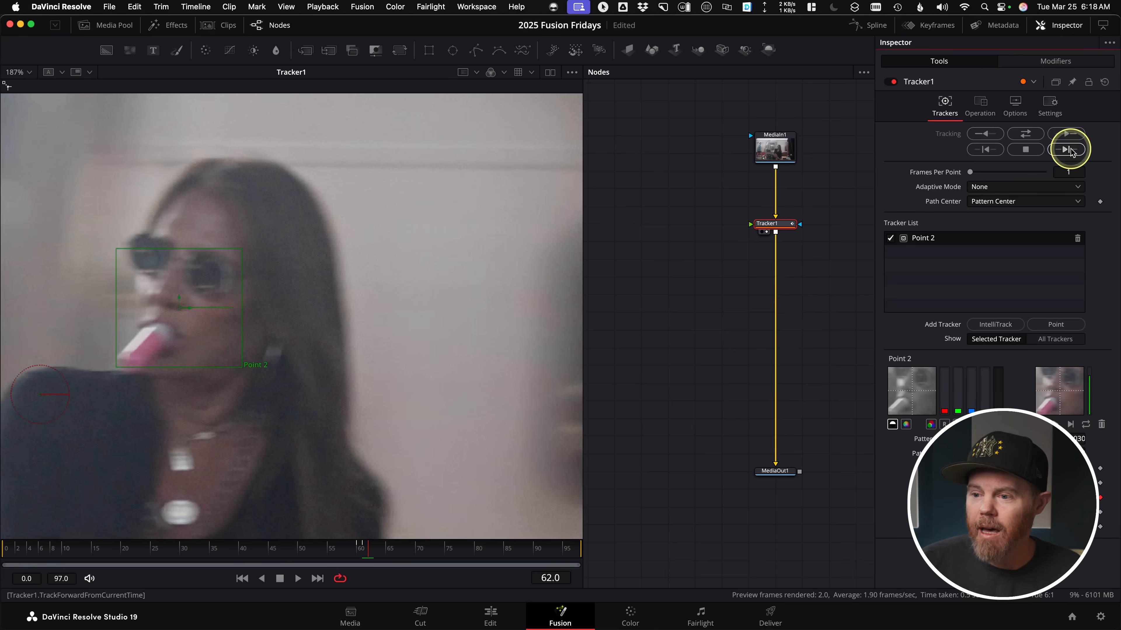
left_click(1075, 150)
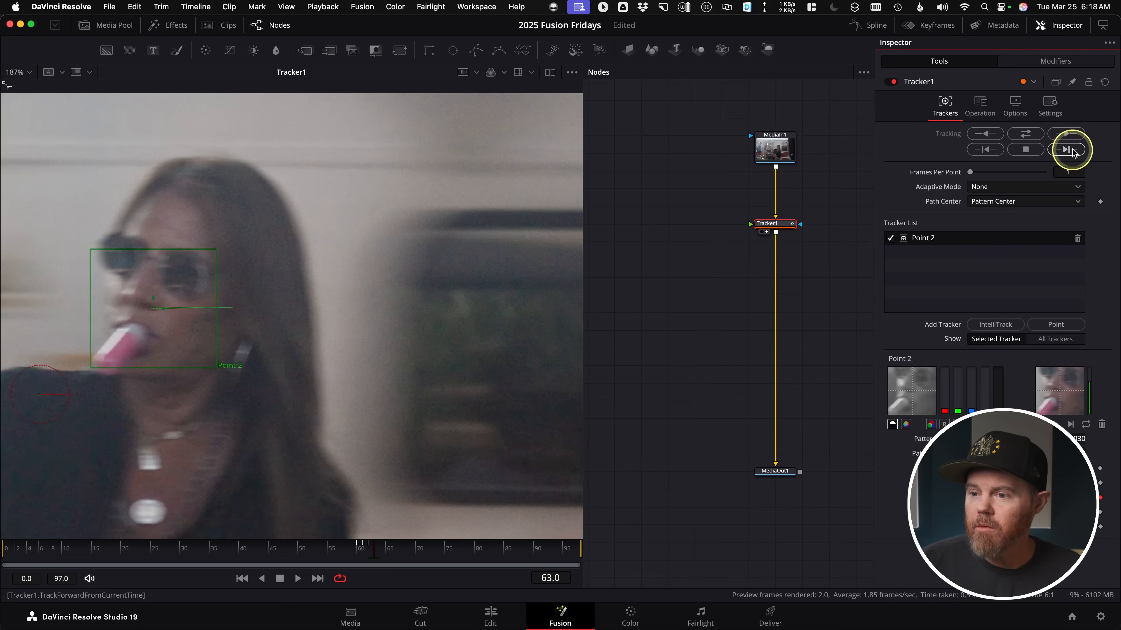
left_click(1071, 151)
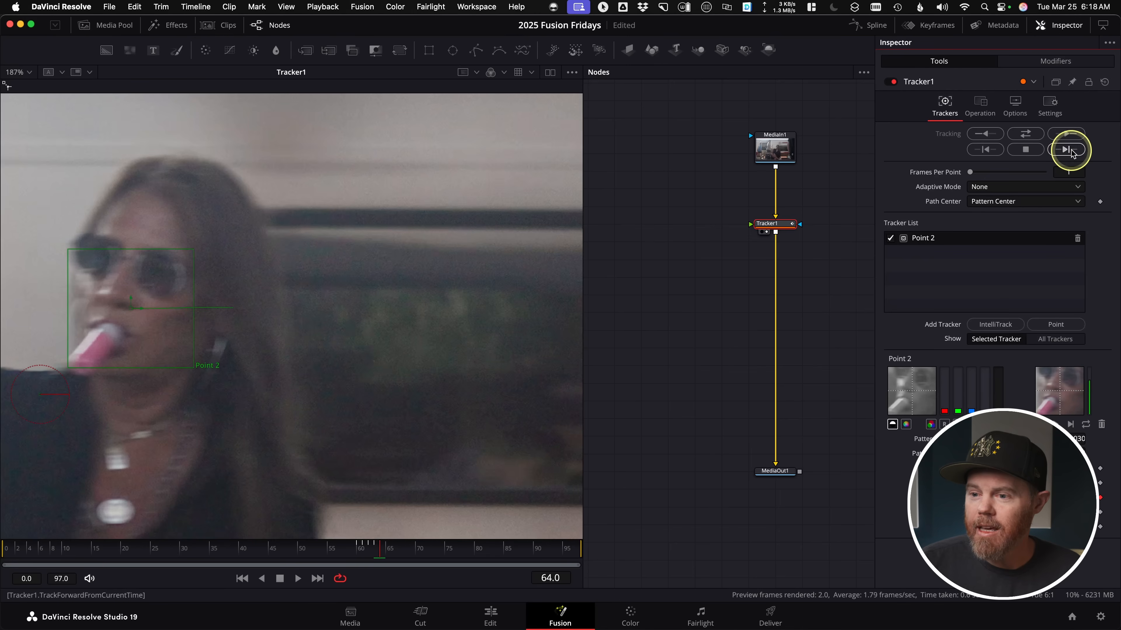
left_click(1066, 151)
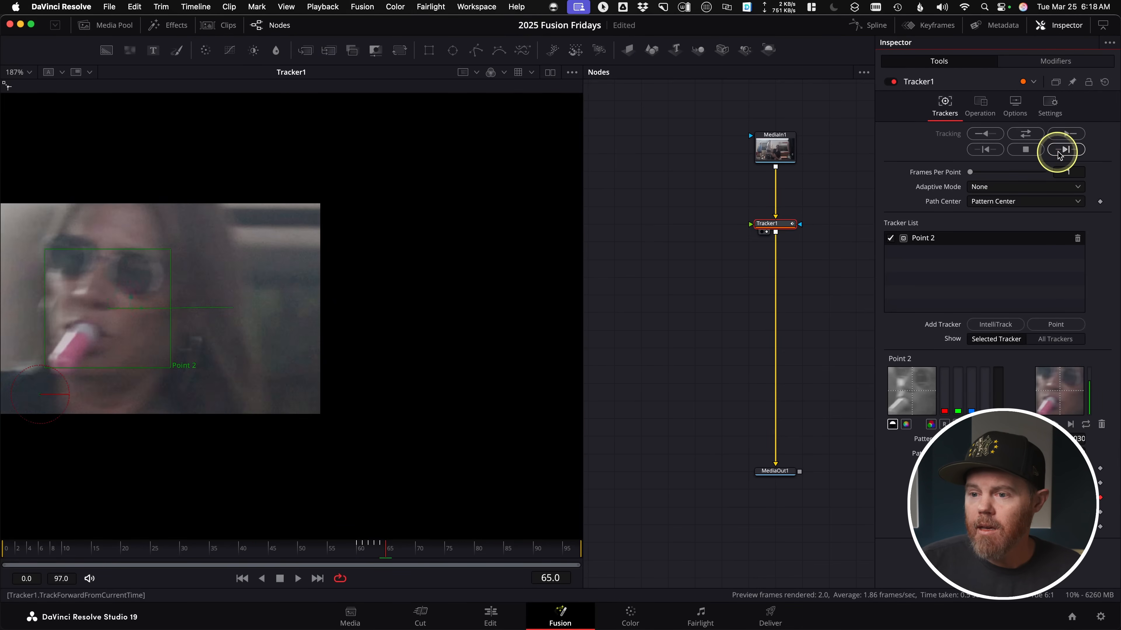
left_click(1066, 153)
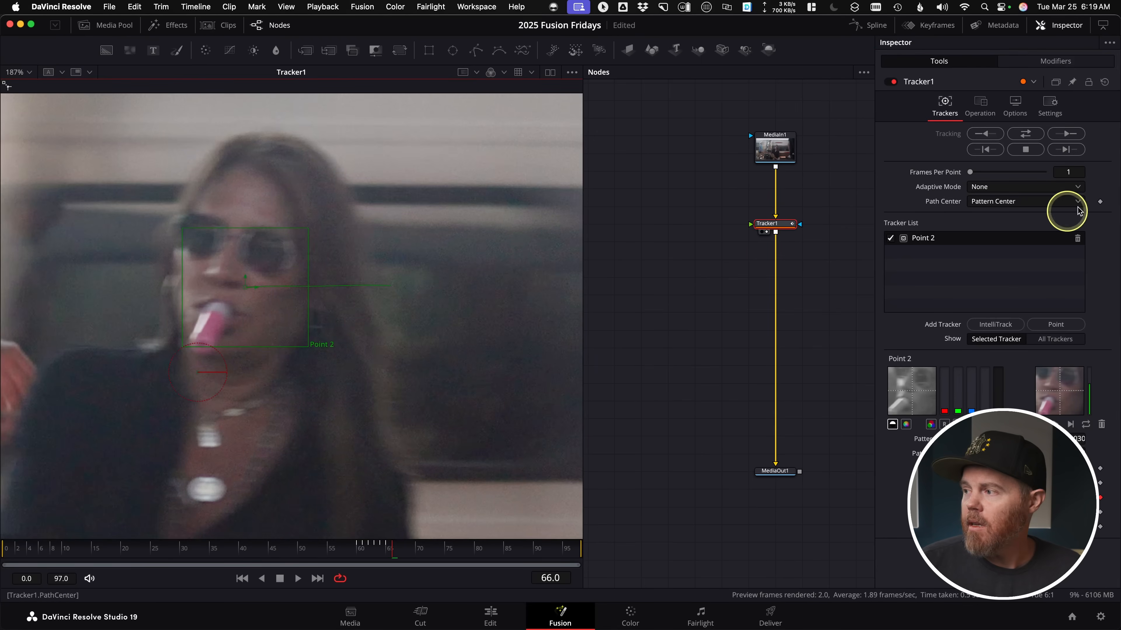
left_click(1066, 151)
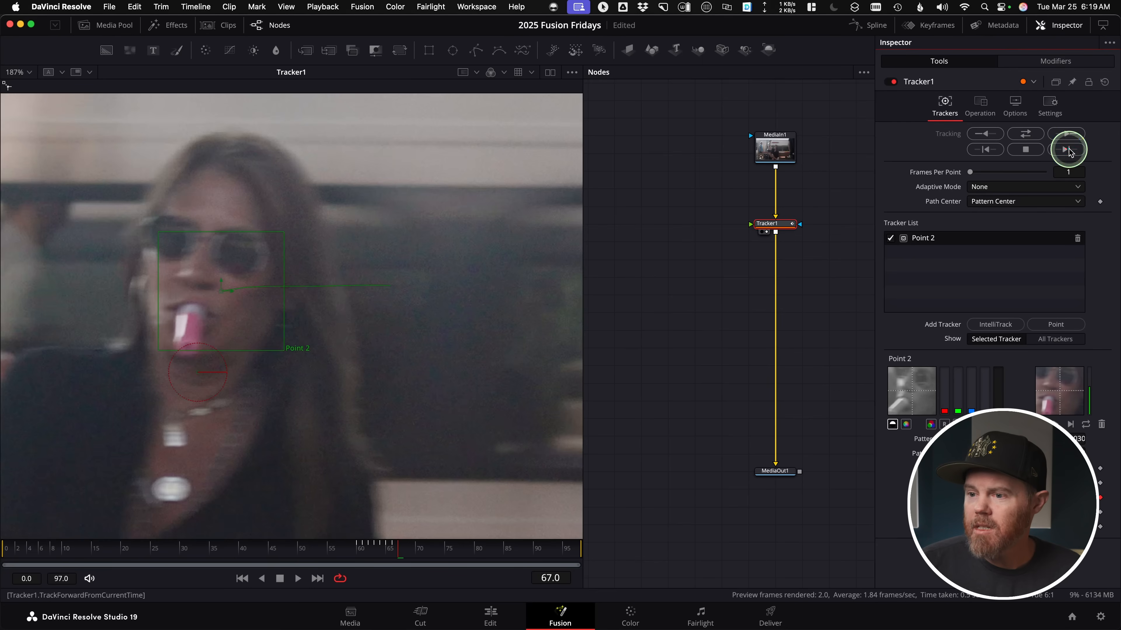
left_click(1067, 150)
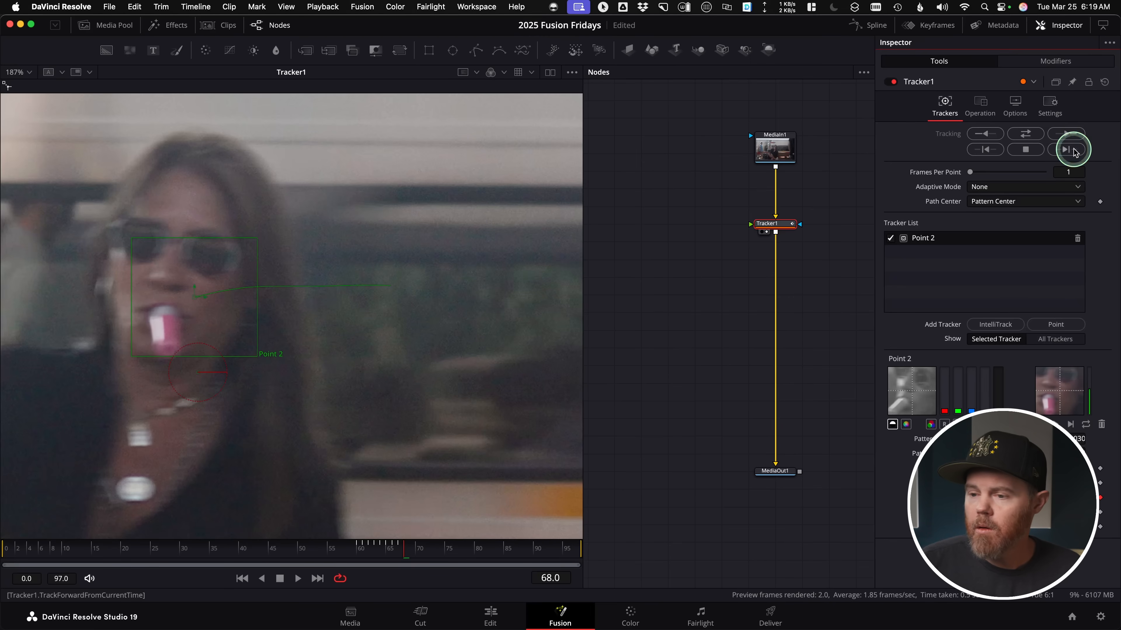
left_click(1067, 151)
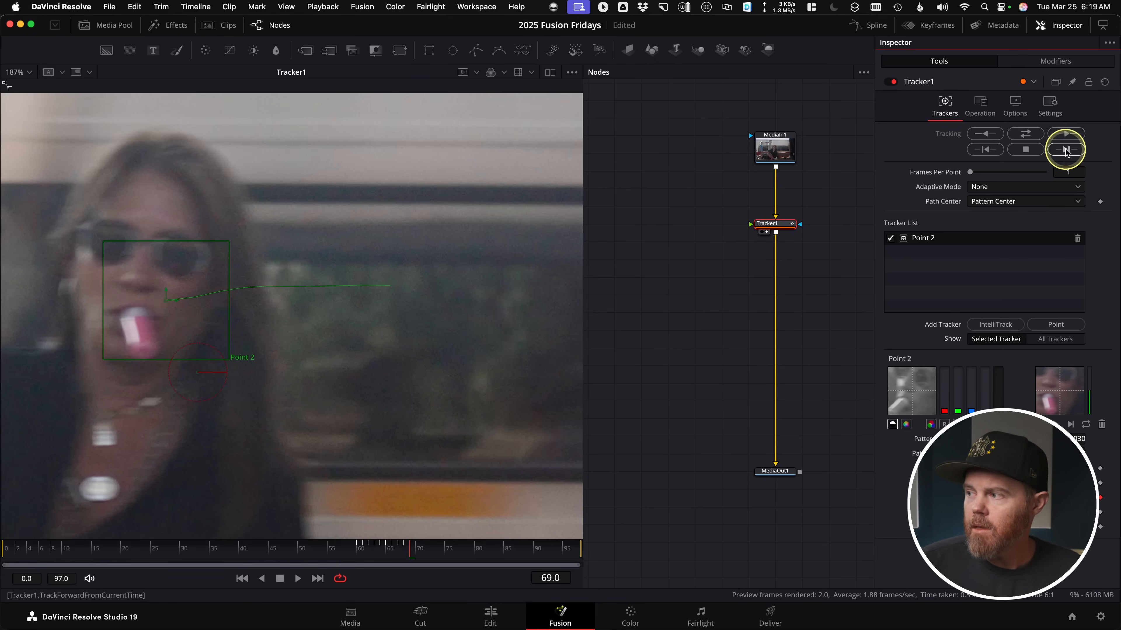
left_click(1064, 151)
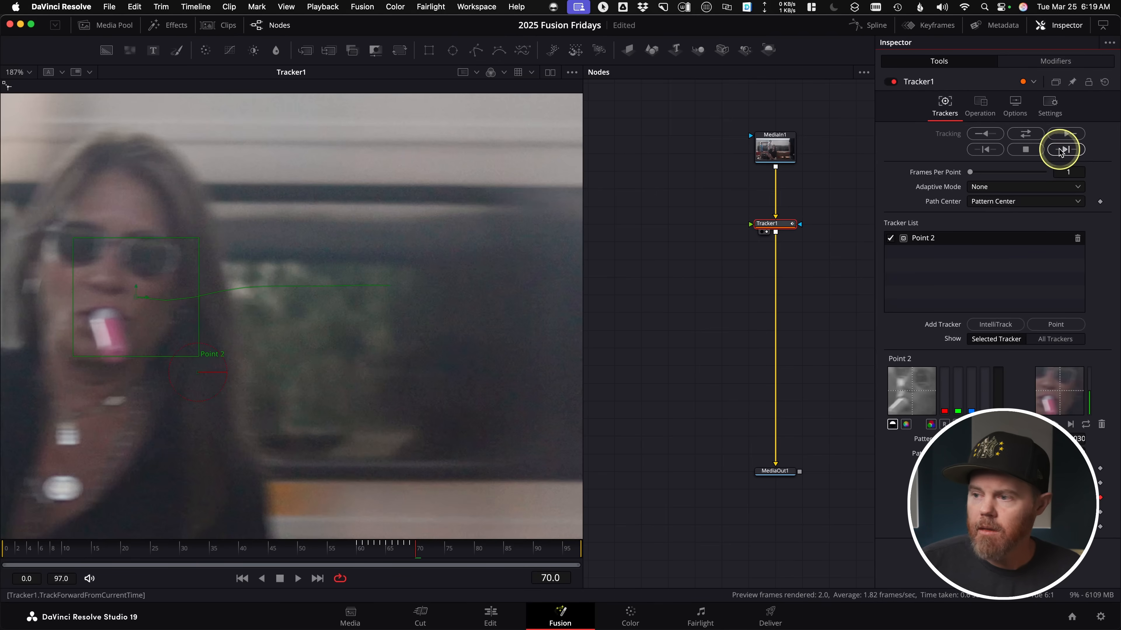
left_click(1062, 151)
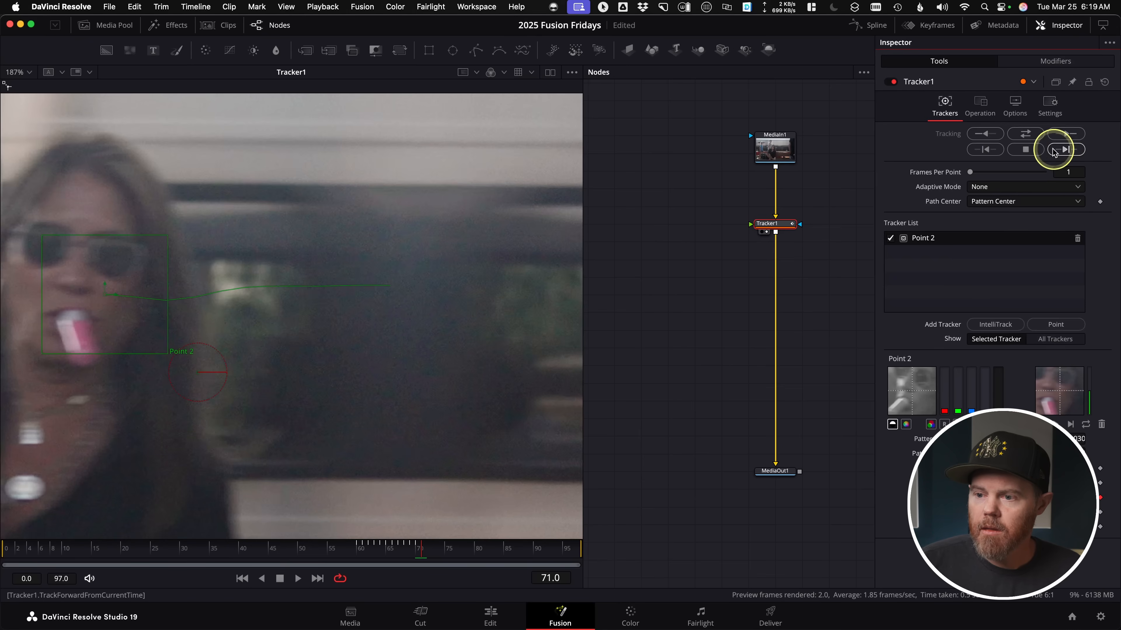
Step: Reposition the tracker's pattern box over the woman's sunglasses and mouth at frame 71
left_click_drag(383, 259, 399, 260)
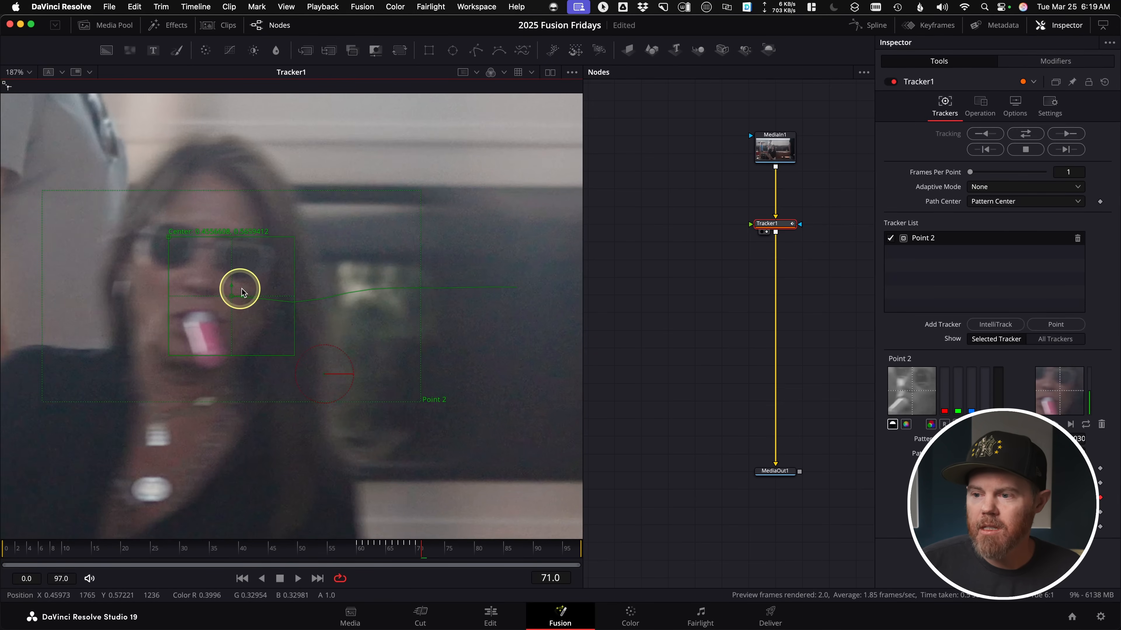
scroll(150, 235, "up", 10)
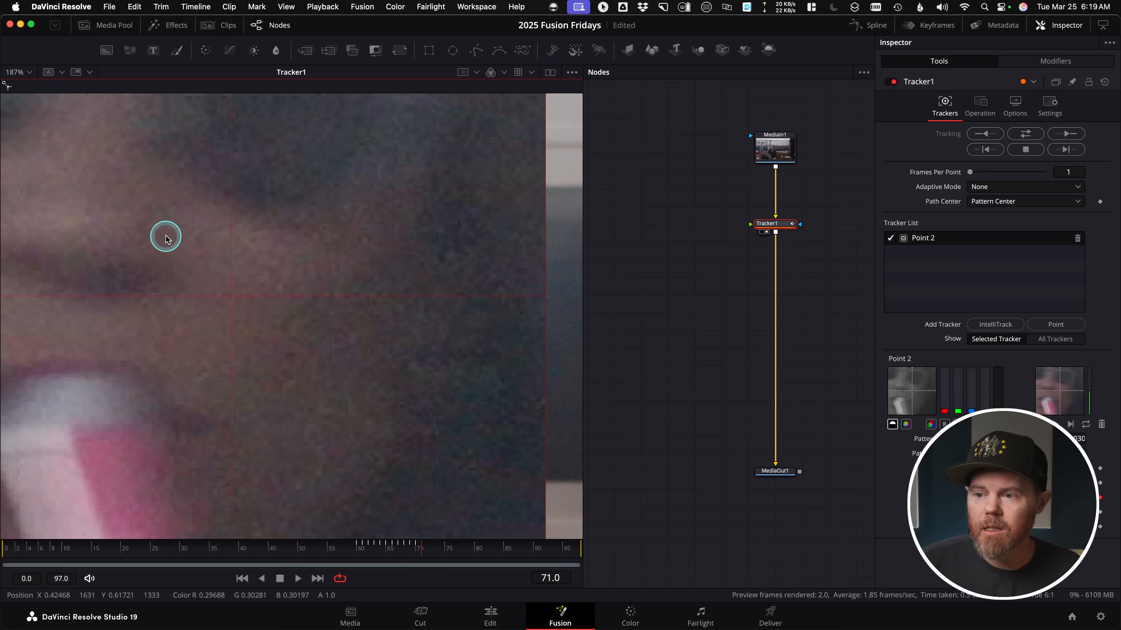
scroll(150, 236, "down", 10)
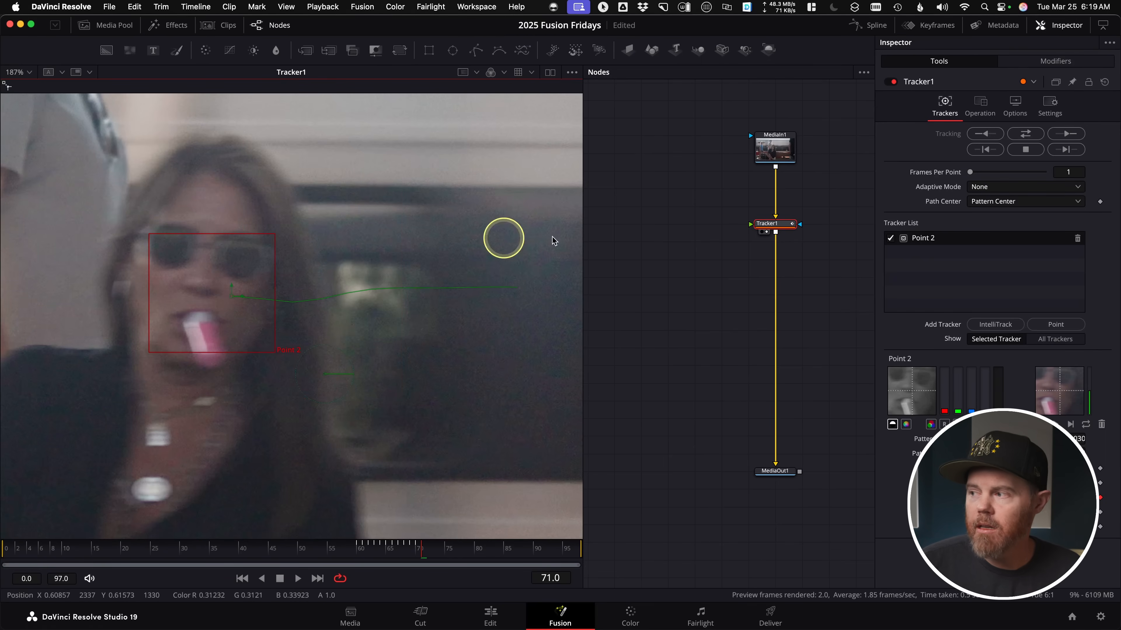
Step: Track the woman's face forward one frame at a time from frame 71 to frame 83
left_click(1065, 151)
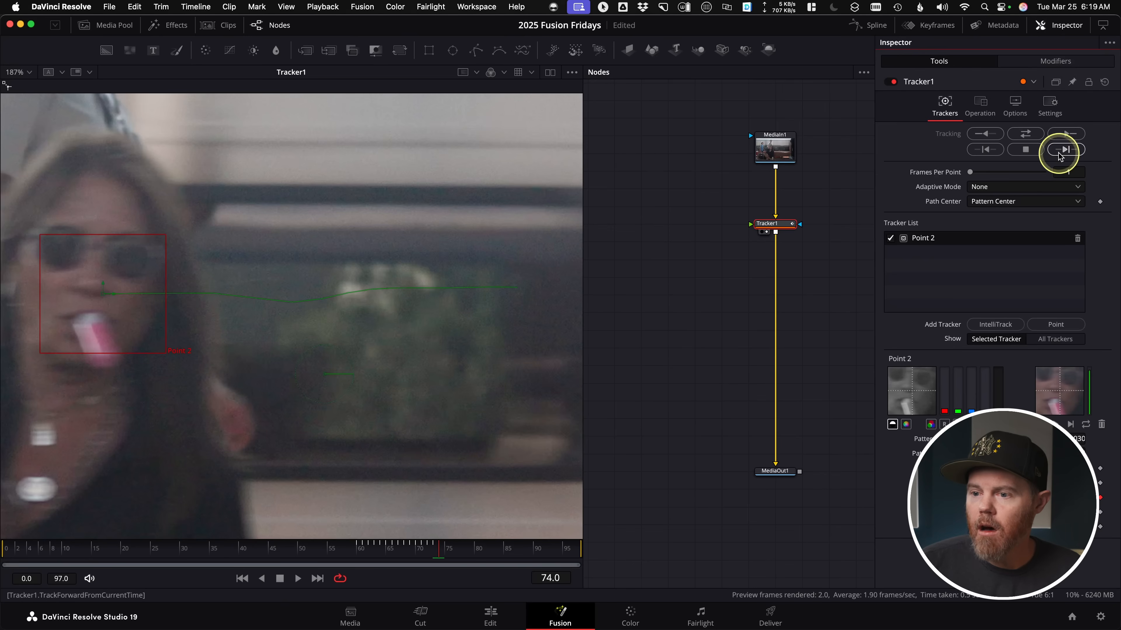
scroll(461, 230, "down", 3)
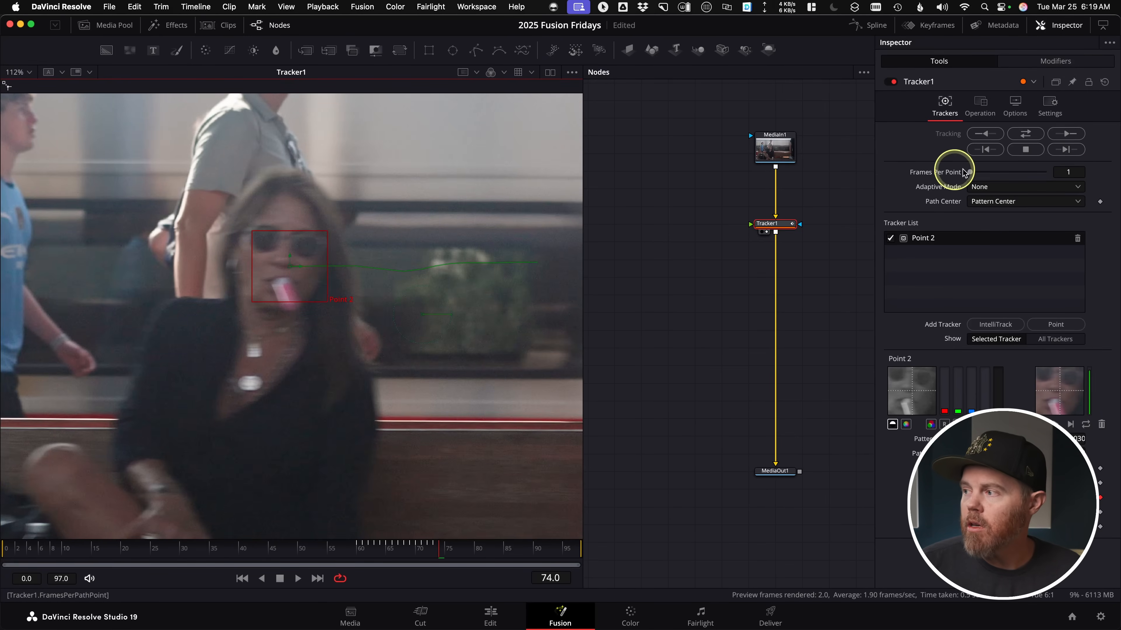
left_click(1066, 151)
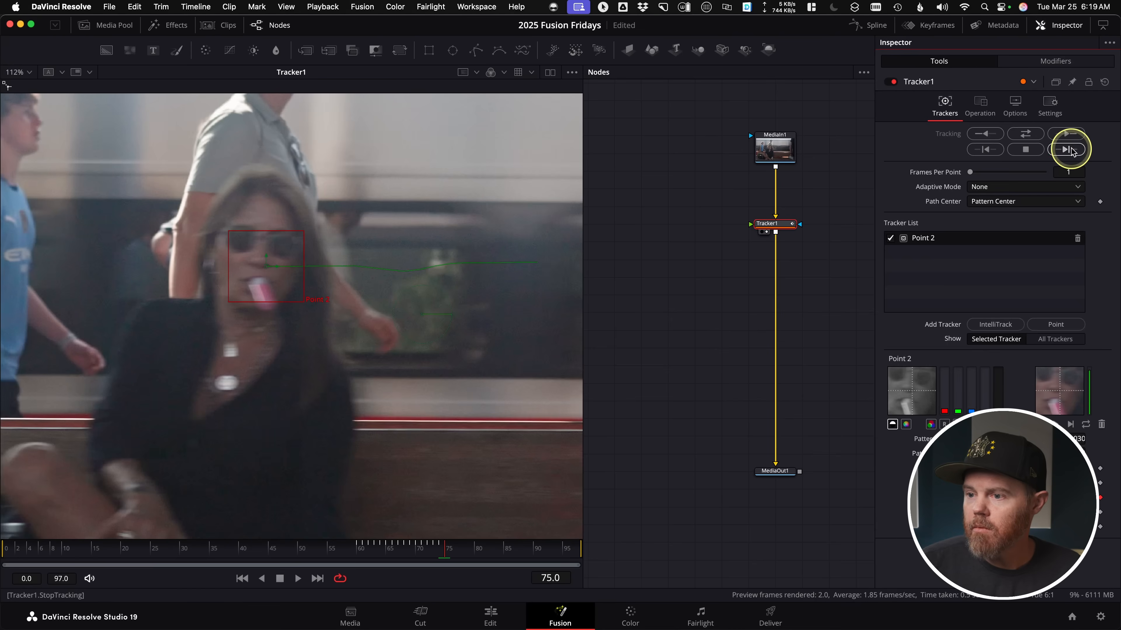
left_click(1073, 151)
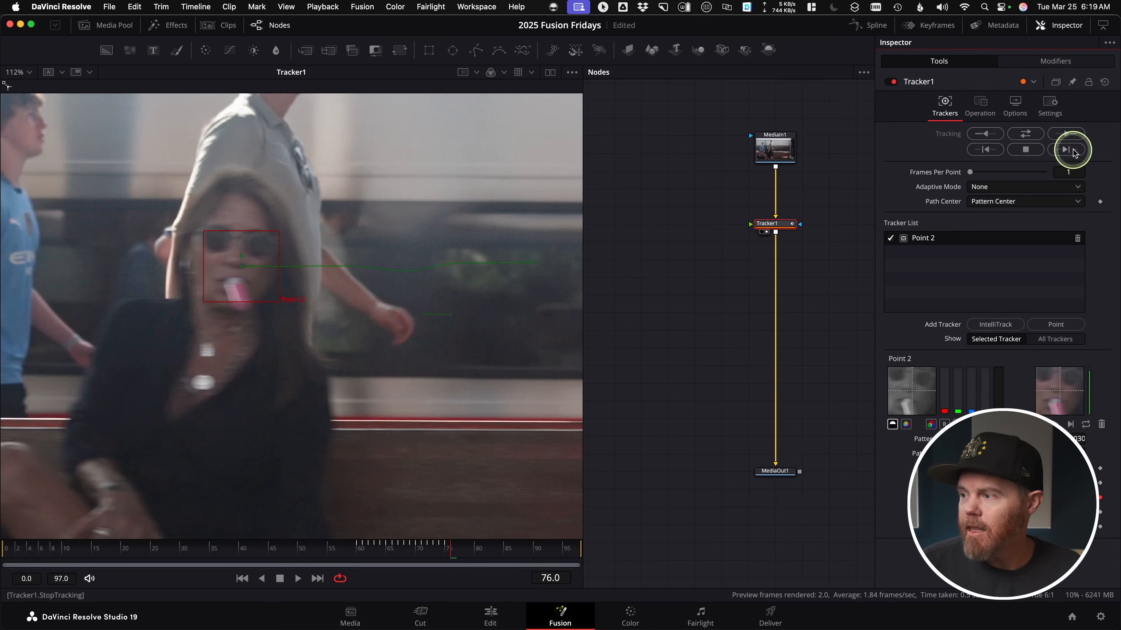
left_click(1059, 151)
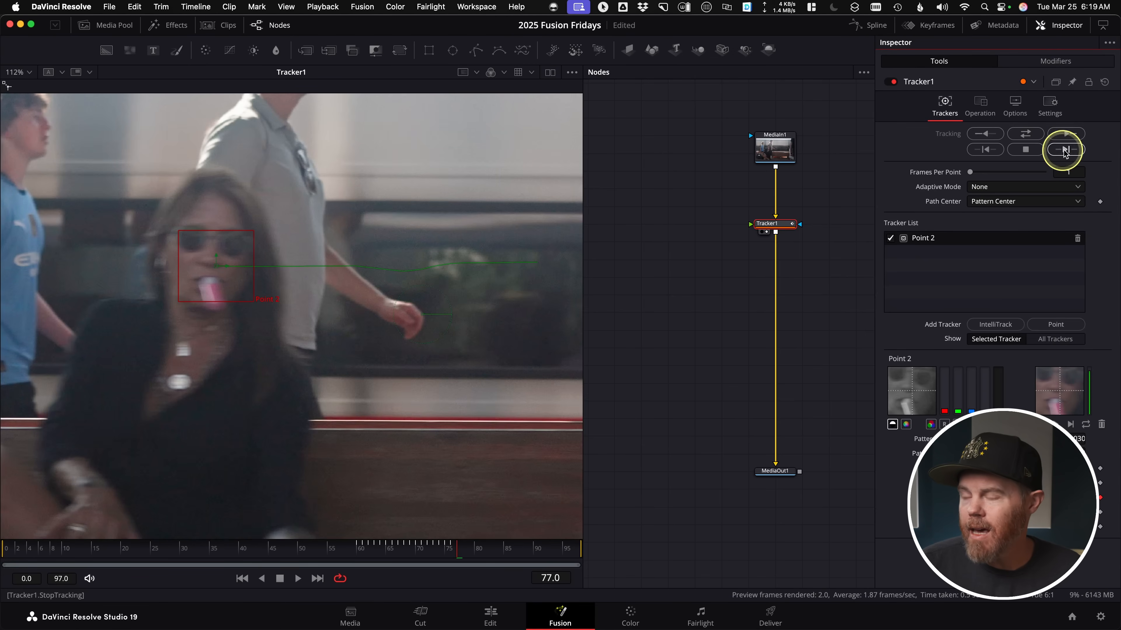
left_click(1063, 151)
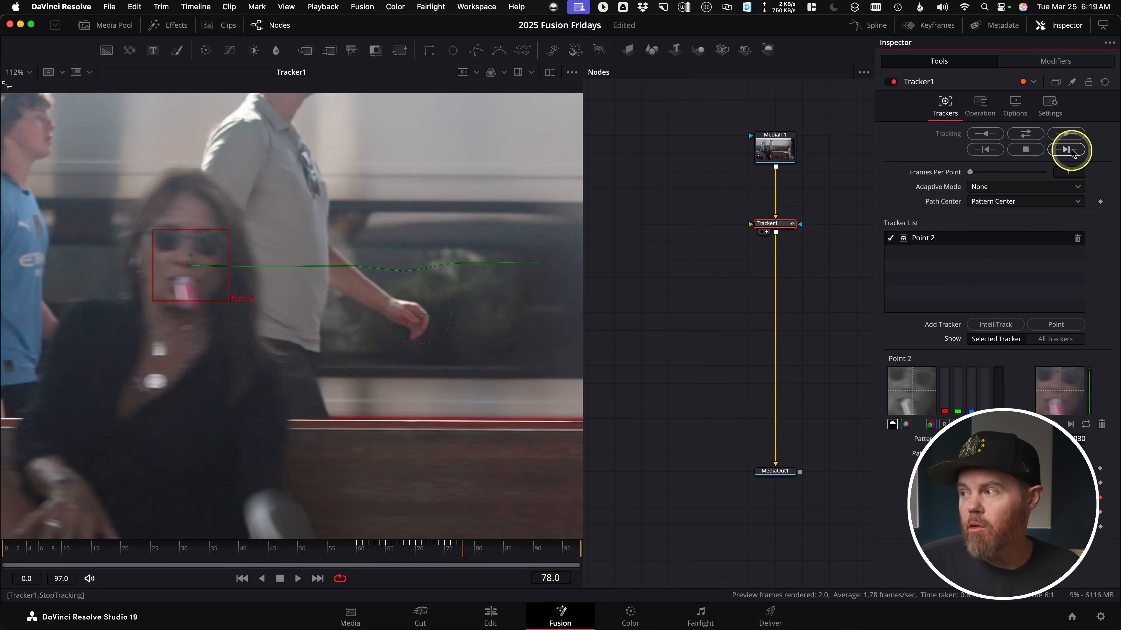
left_click(1067, 152)
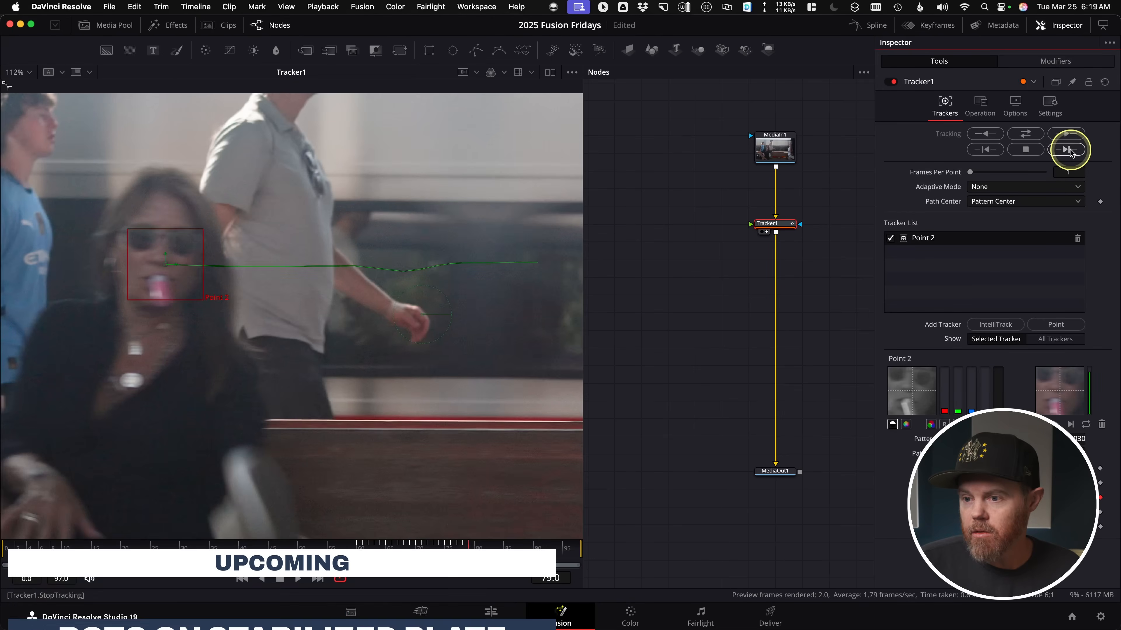
left_click(1066, 152)
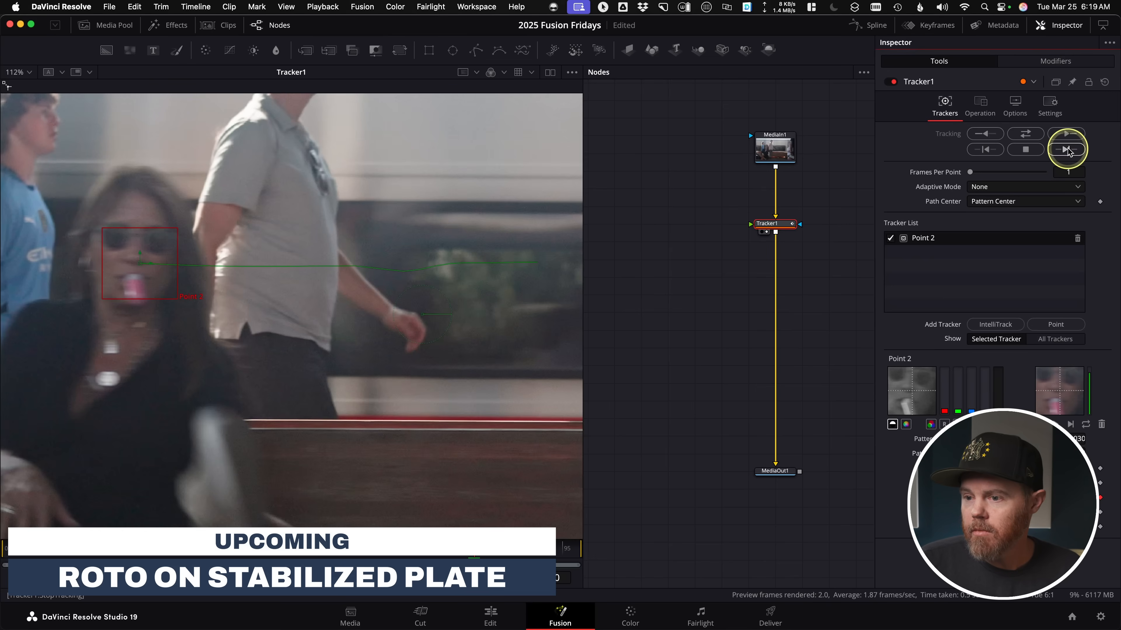
left_click(1067, 151)
left_click(1068, 151)
left_click(1059, 151)
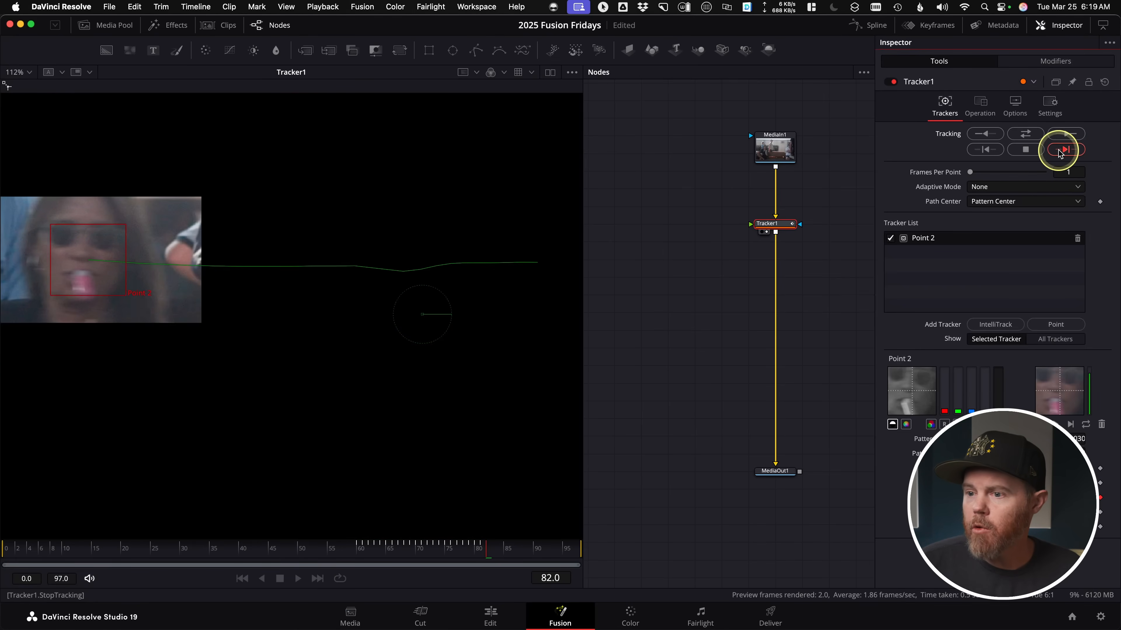
Step: Continue tracking the woman's face forward one frame at a time from frame 83 to frame 92
left_click_drag(217, 219, 260, 226)
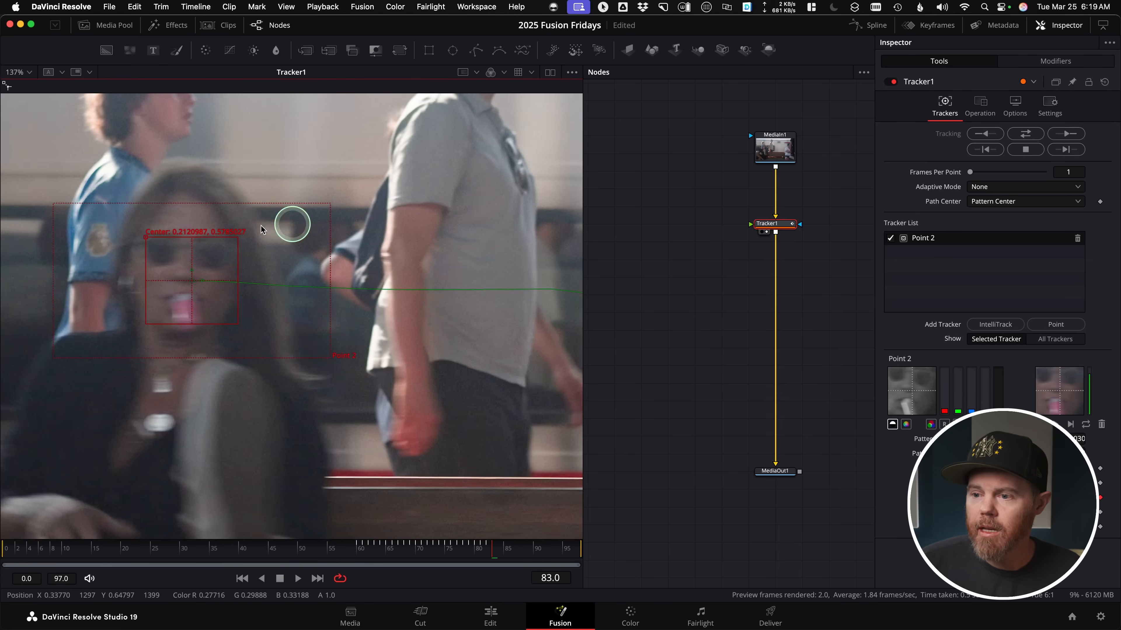
scroll(262, 223, "up", 3)
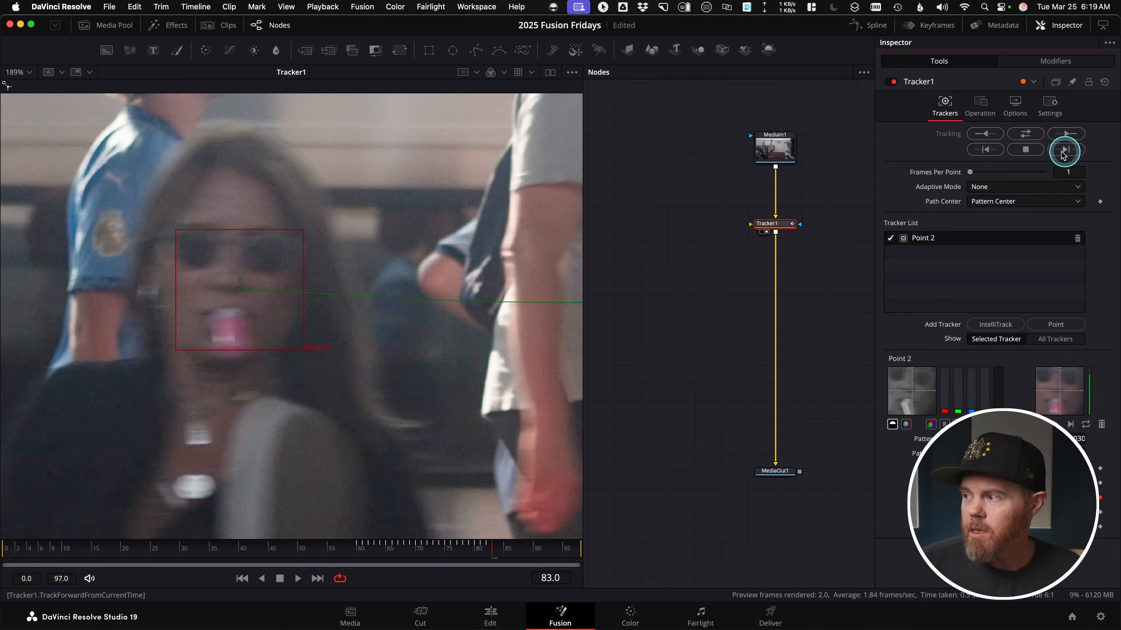
left_click(1065, 151)
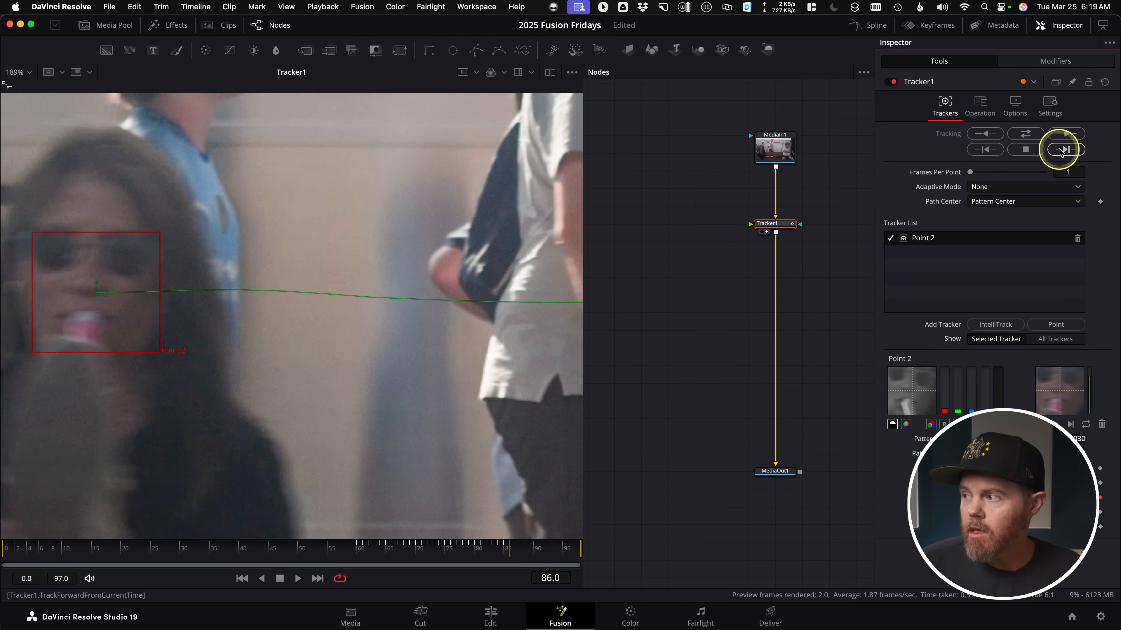
left_click(1065, 151)
left_click_drag(256, 222, 418, 218)
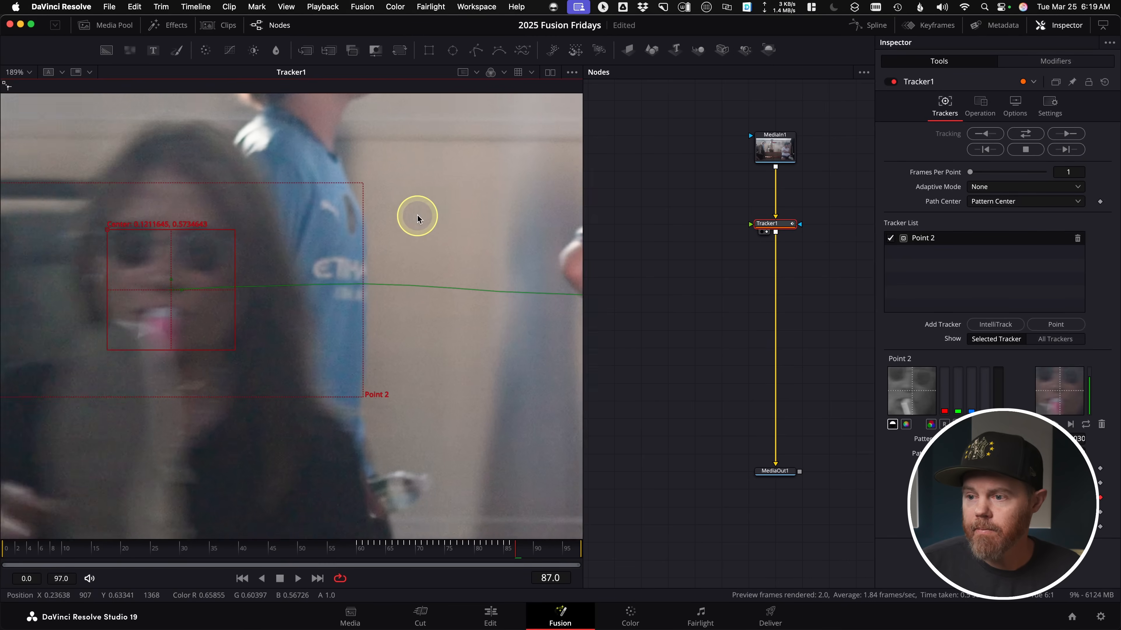
scroll(426, 216, "down", 5)
left_click(1068, 149)
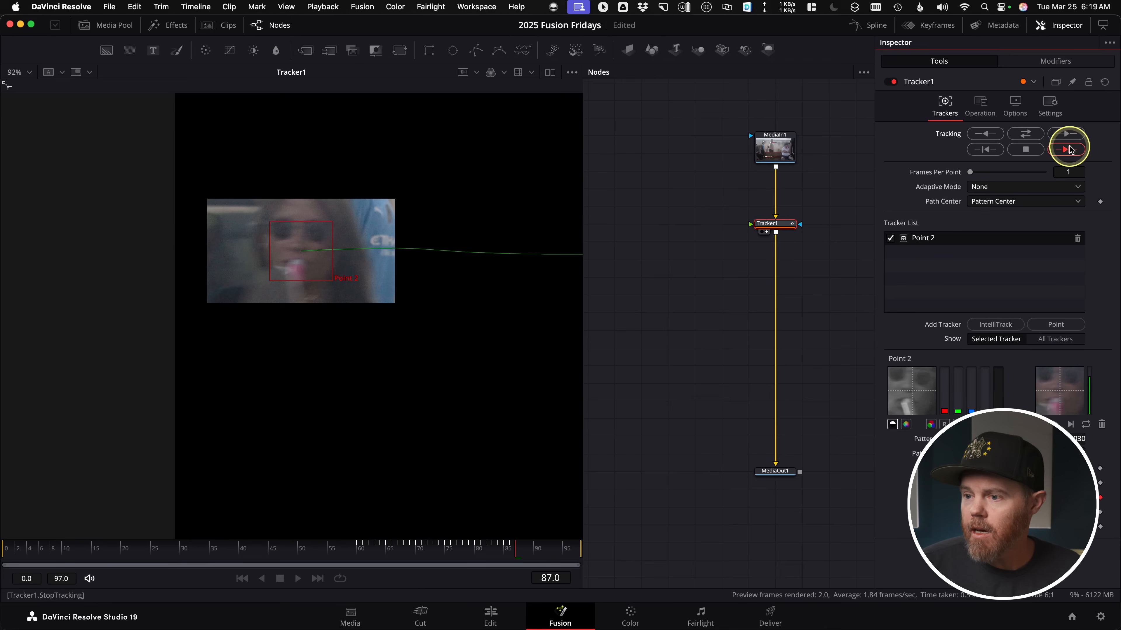
left_click(1067, 150)
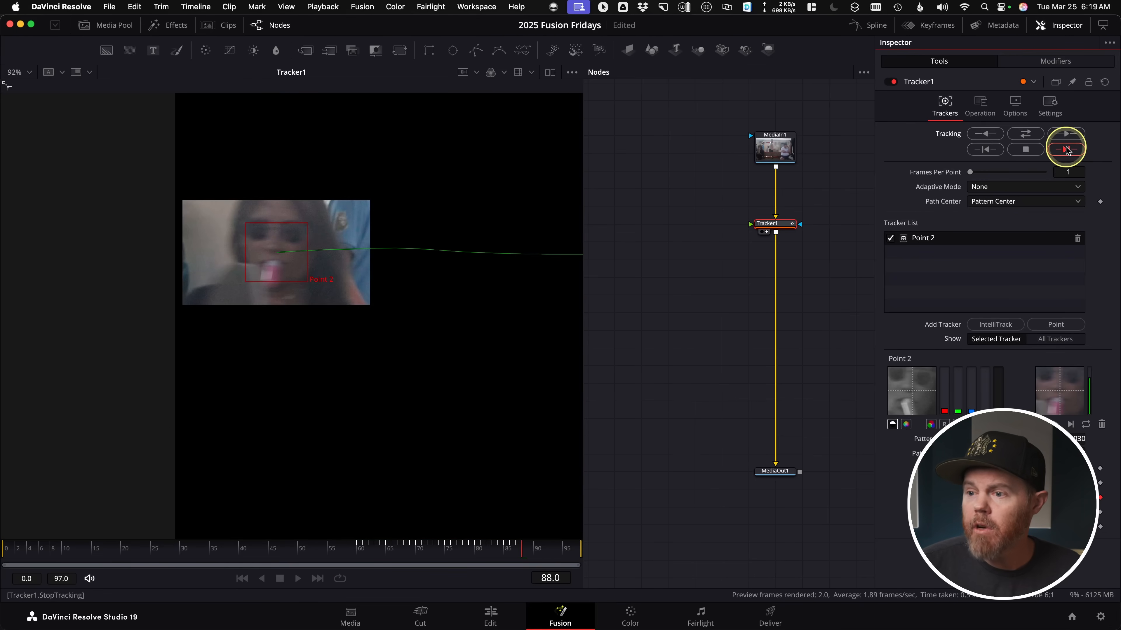
left_click(1065, 151)
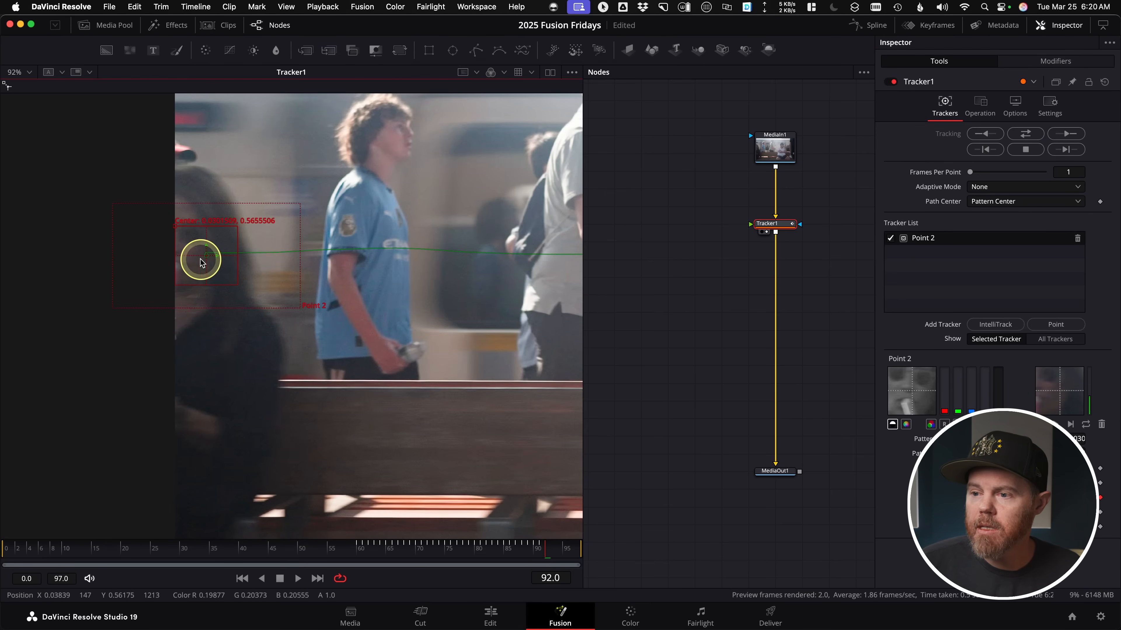
Step: Examine the tracker's position on the woman's face up close, stepping back and forth through frames 90 to 92
scroll(200, 250, "up", 8)
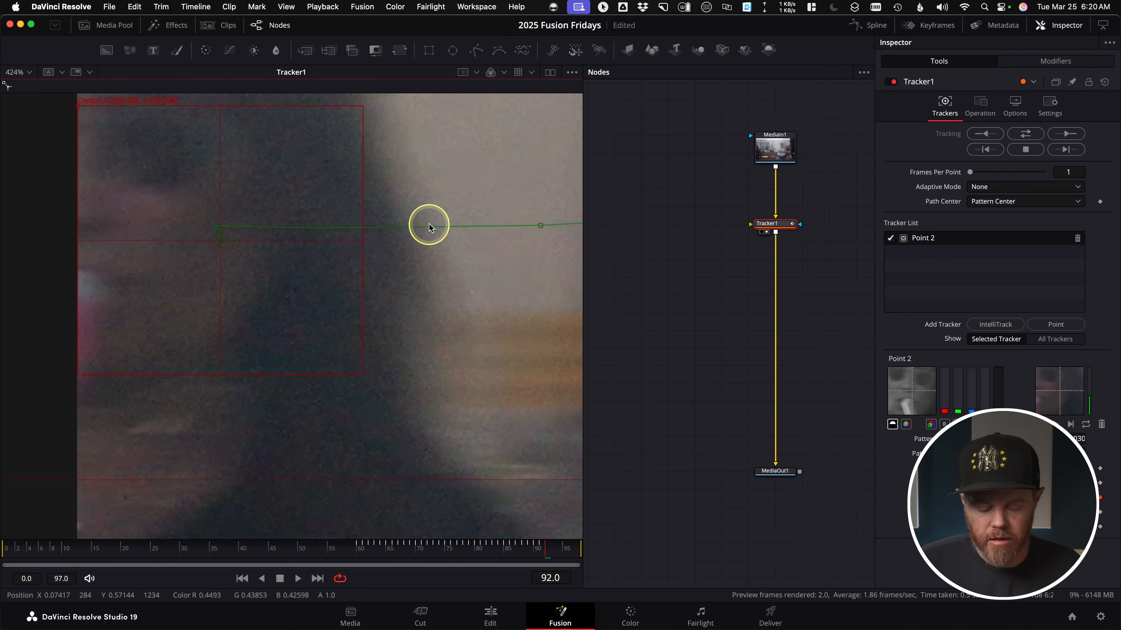
key("bracketleft")
key("bracketleft")
key("bracketright")
key("bracketleft")
key("bracketleft")
key("bracketleft")
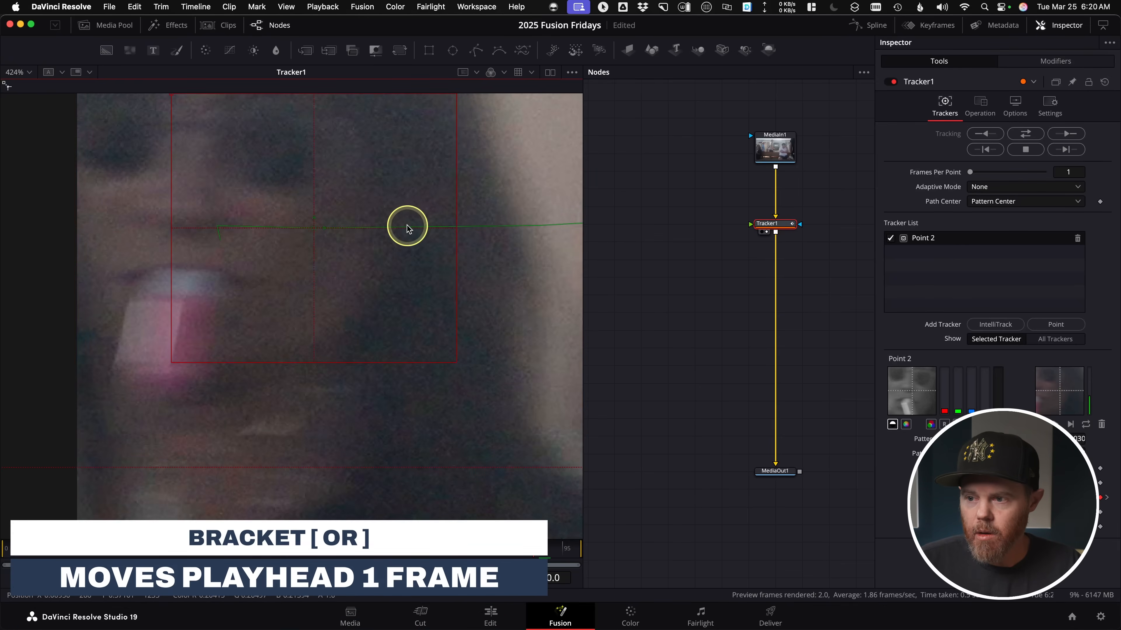
key("bracketright")
key("bracketright")
key("bracketleft")
key("bracketright")
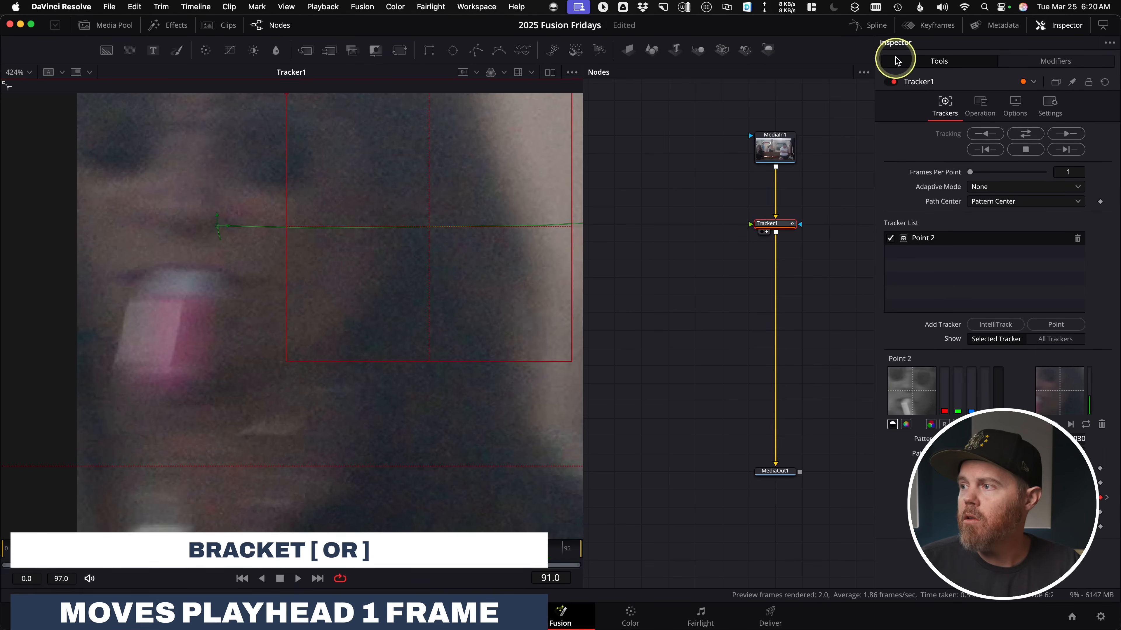
Step: Show the Displacement curve of Tracker1's tracked center in the Spline editor and fit it to the view
left_click(873, 26)
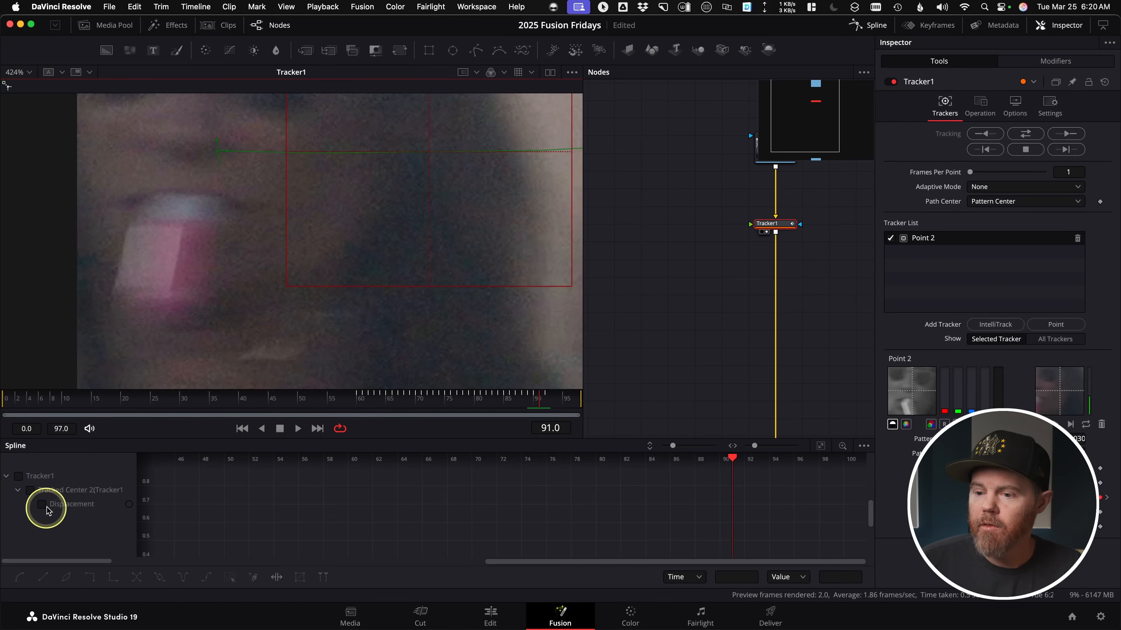
left_click(41, 504)
left_click(820, 446)
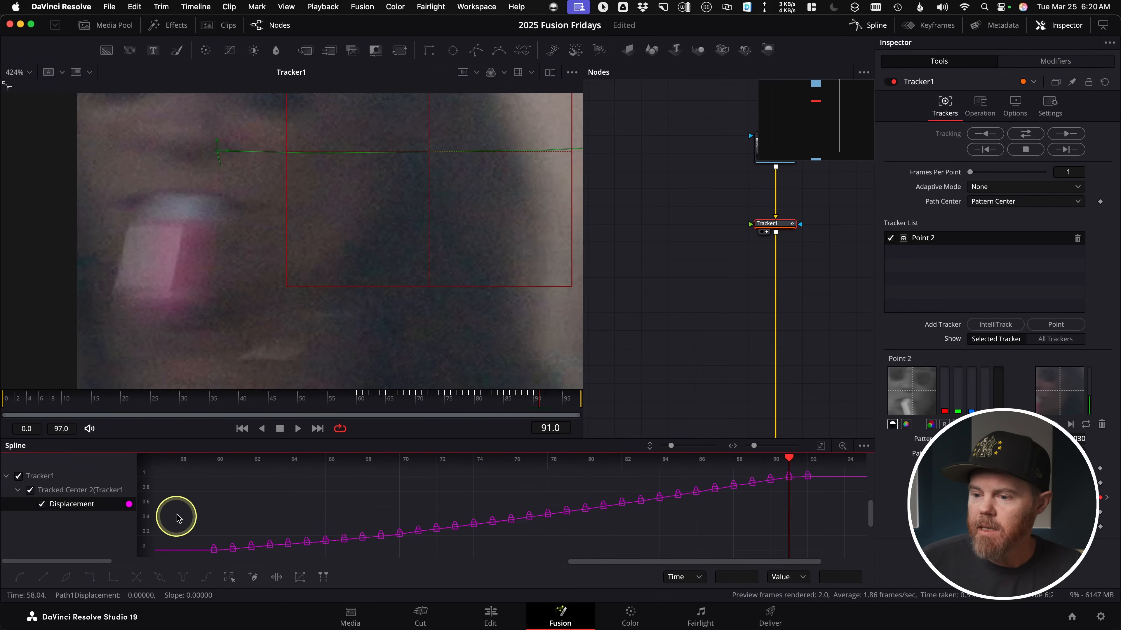
Step: Delete the last Displacement keyframe at frame 92
key("Left")
key("Right")
key("Right")
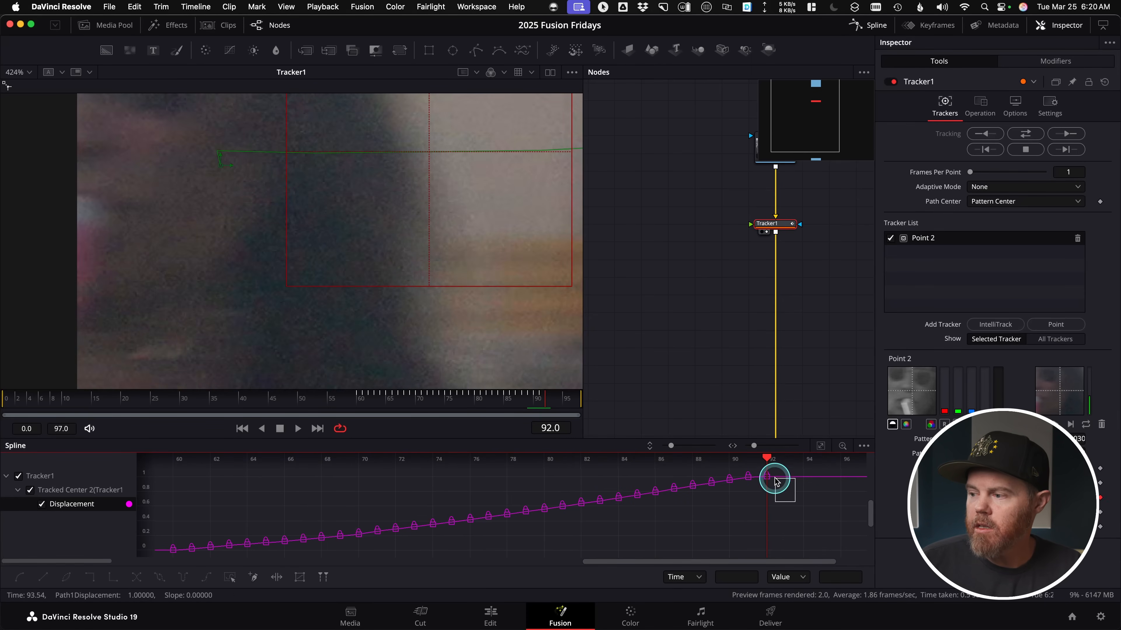
key("Delete")
Step: Return to frame 60 and try to track the woman's face one frame backward to frame 59
scroll(443, 349, "down", 10)
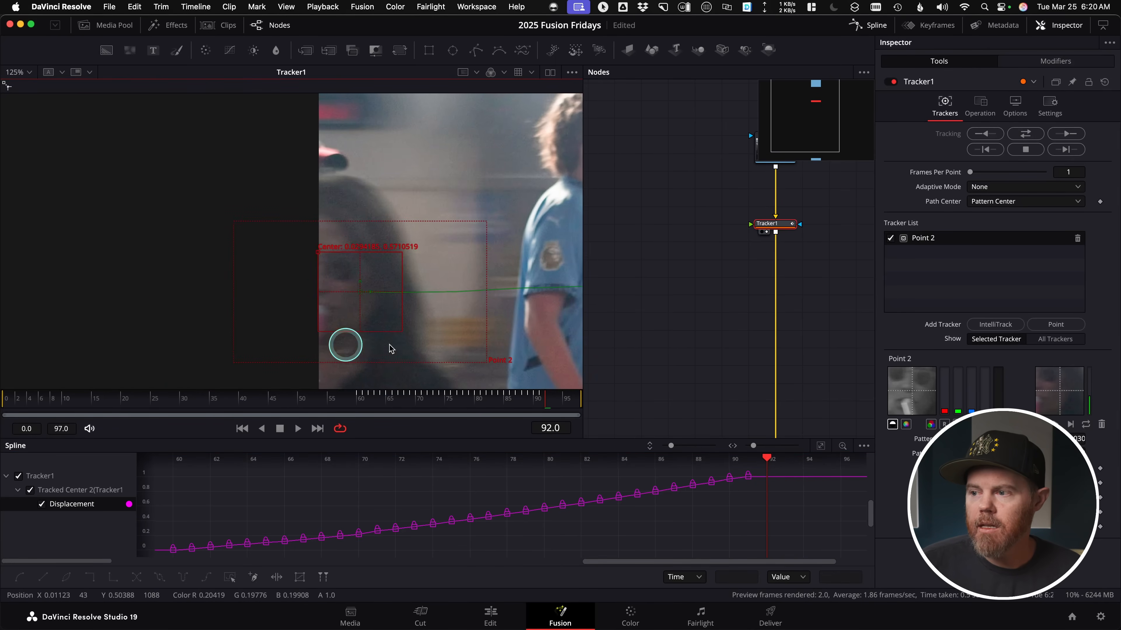
mouse_move(506, 407)
left_mouse_down()
mouse_move(445, 396)
mouse_move(488, 400)
left_mouse_up()
scroll(270, 318, "down", 5)
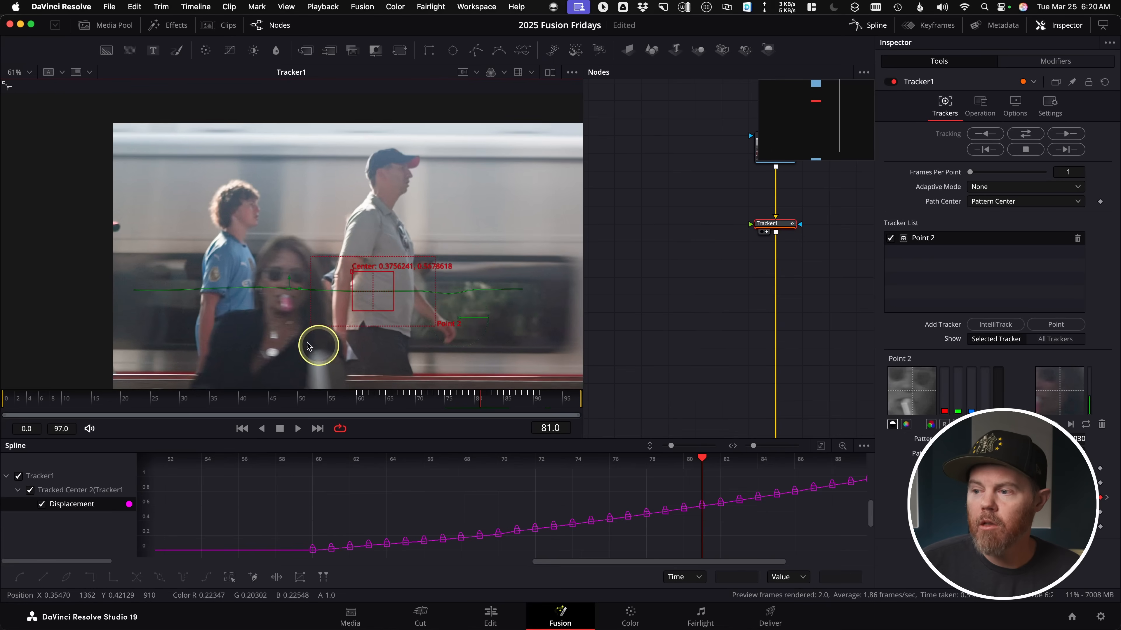
left_click_drag(292, 336, 235, 318)
scroll(235, 318, "up", 1)
left_click_drag(508, 400, 411, 395)
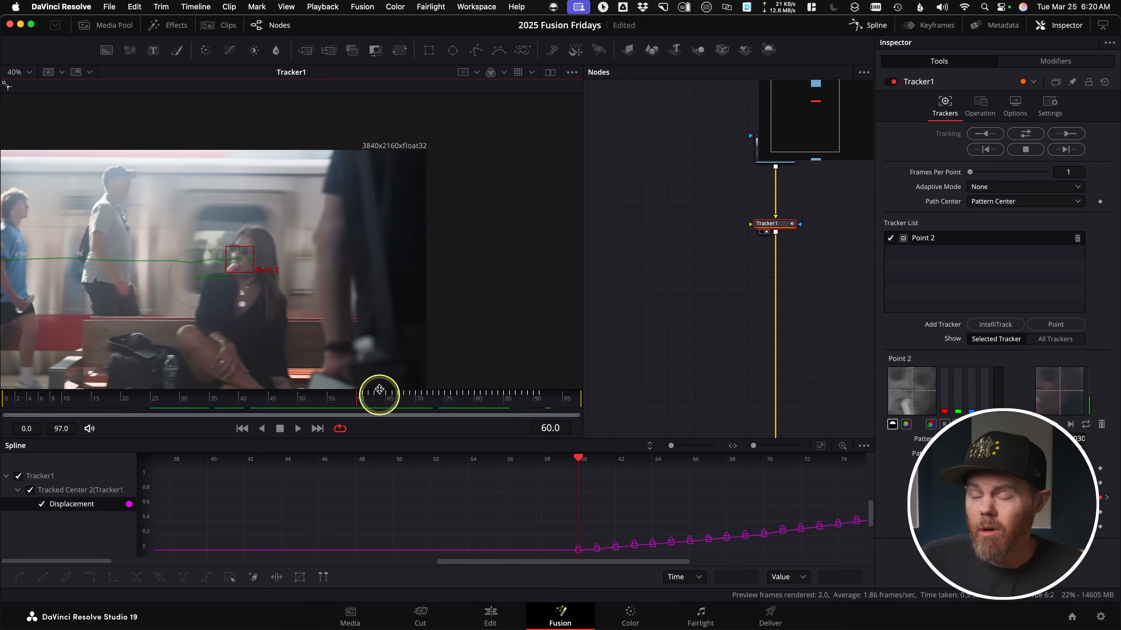
scroll(290, 296, "up", 8)
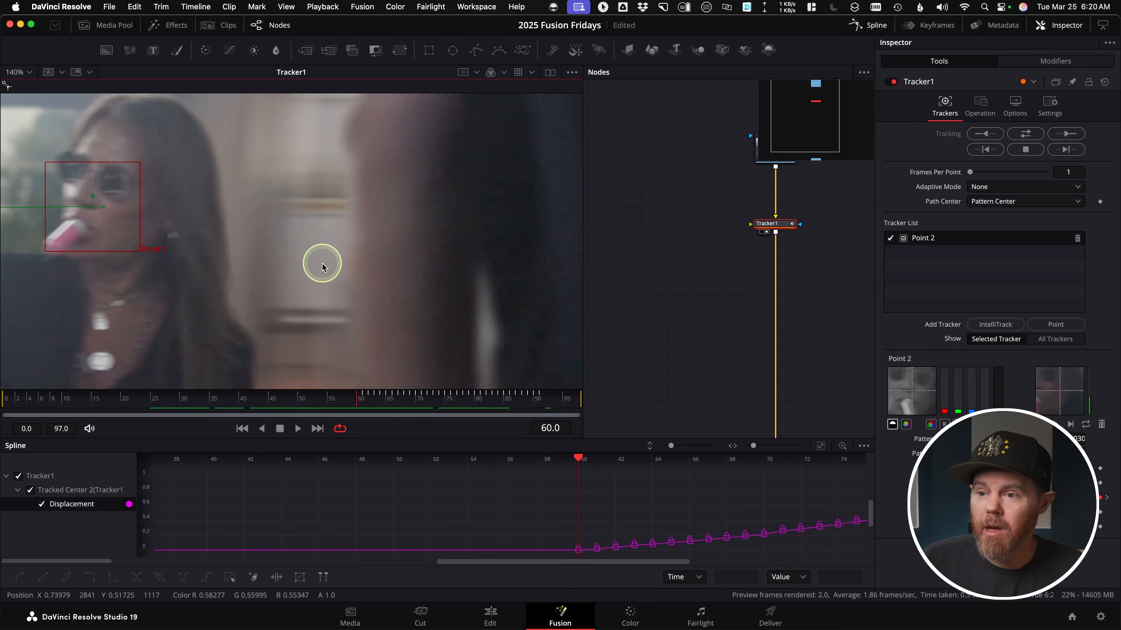
scroll(322, 262, "up", 1)
left_click_drag(322, 262, 395, 270)
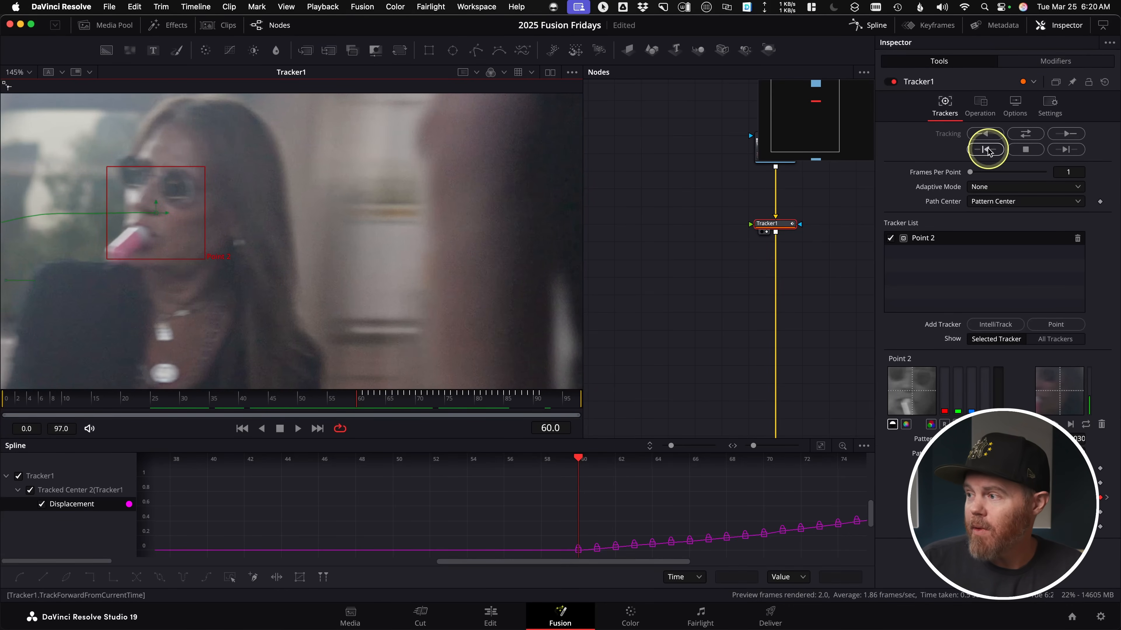
left_click(985, 150)
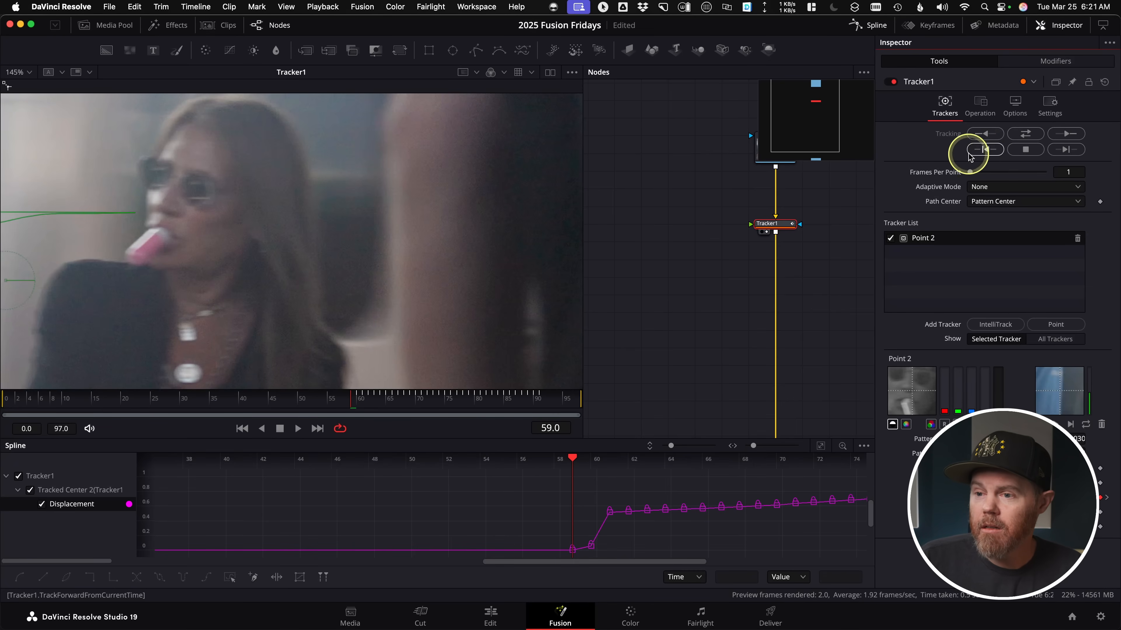
Step: Compare the tracker's position relative to the woman's face on frames 59, 60 and 61
scroll(308, 253, "down", 5)
key("Right")
key("Right")
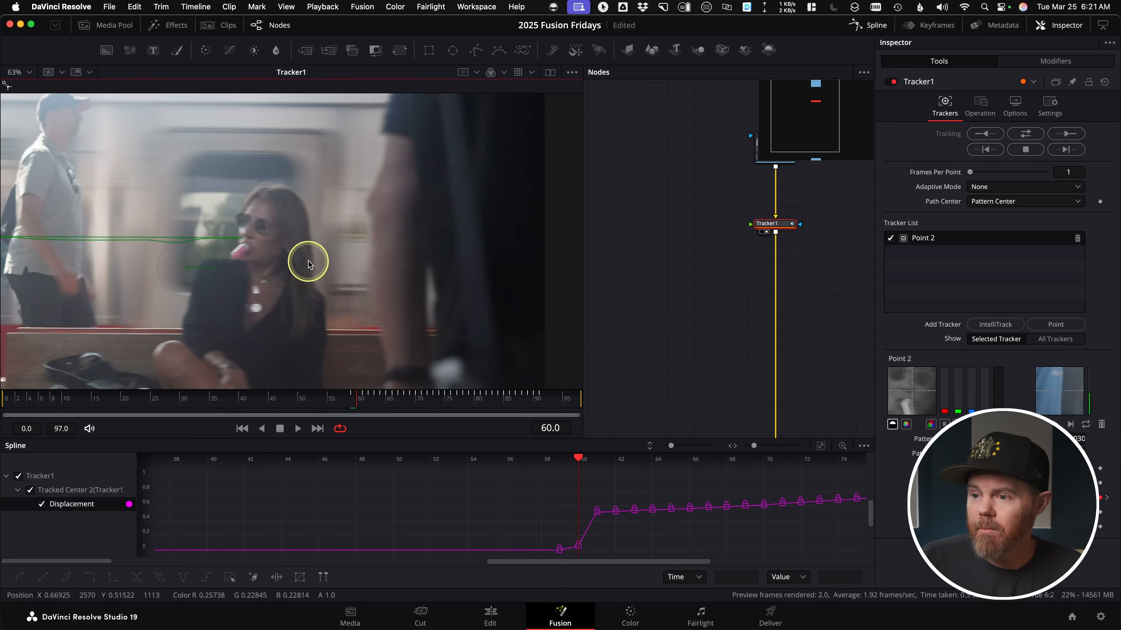
left_click_drag(305, 263, 337, 255)
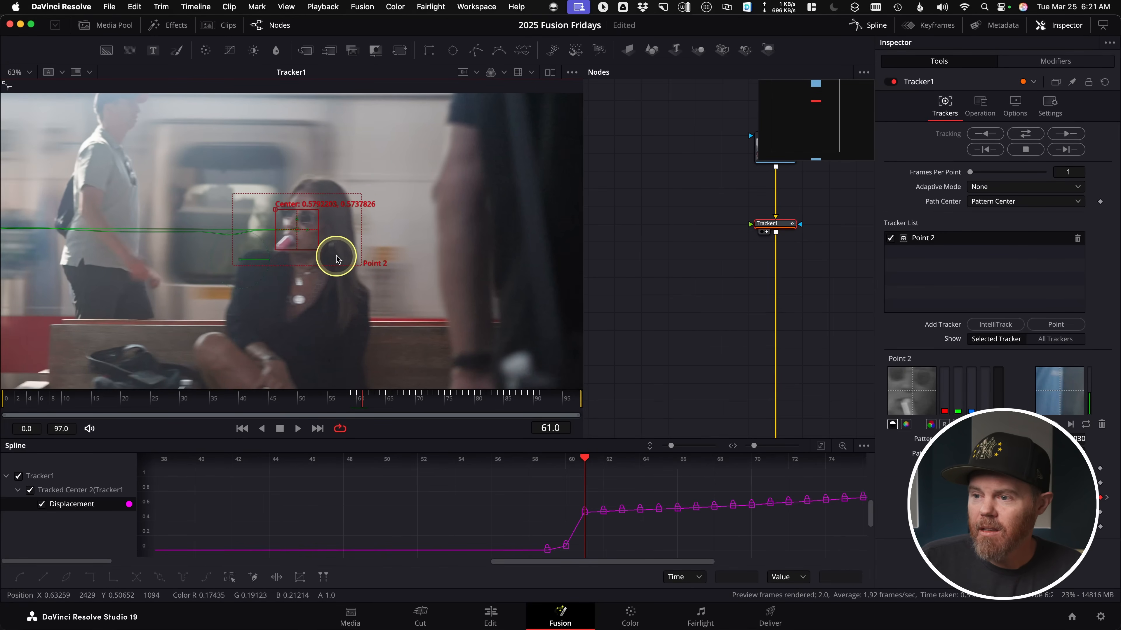
key("Left")
key("Left")
key("Right")
key("Right")
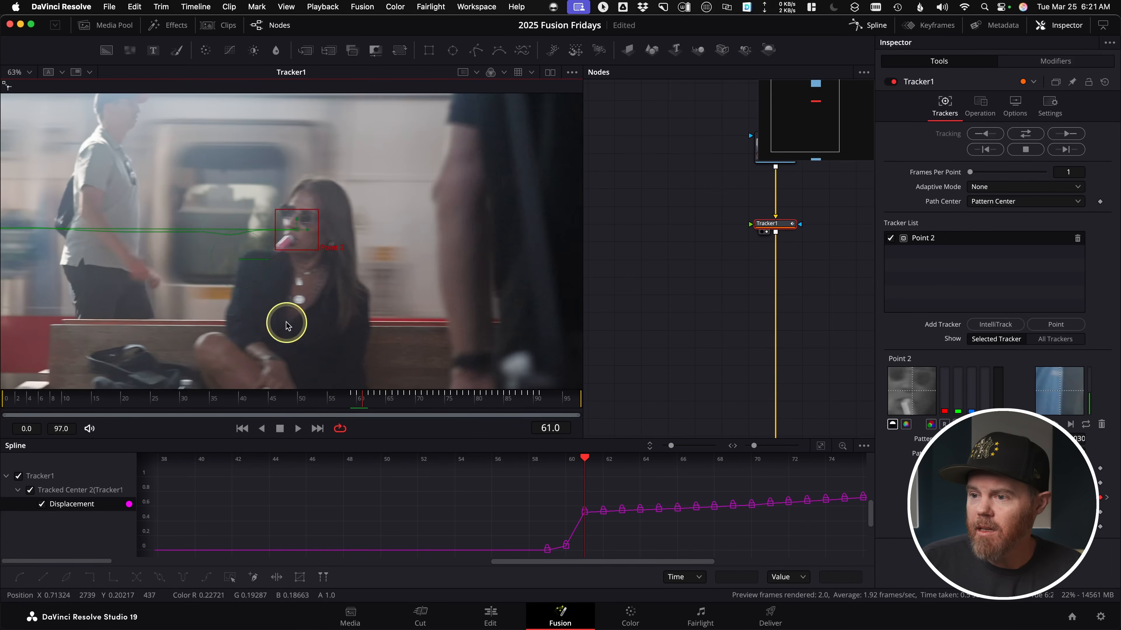
Step: Delete the Displacement keyframes at frames 59 and 60, leaving the playhead on frame 61
scroll(335, 309, "down", 3)
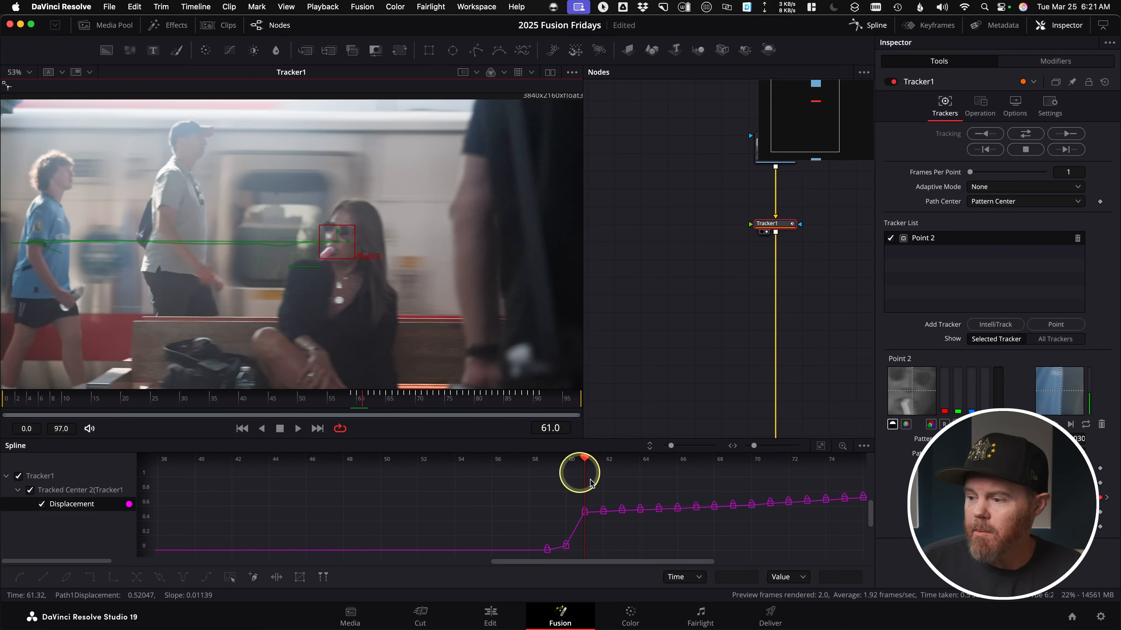
left_click(497, 523)
key("Right")
key("Left")
key("Right")
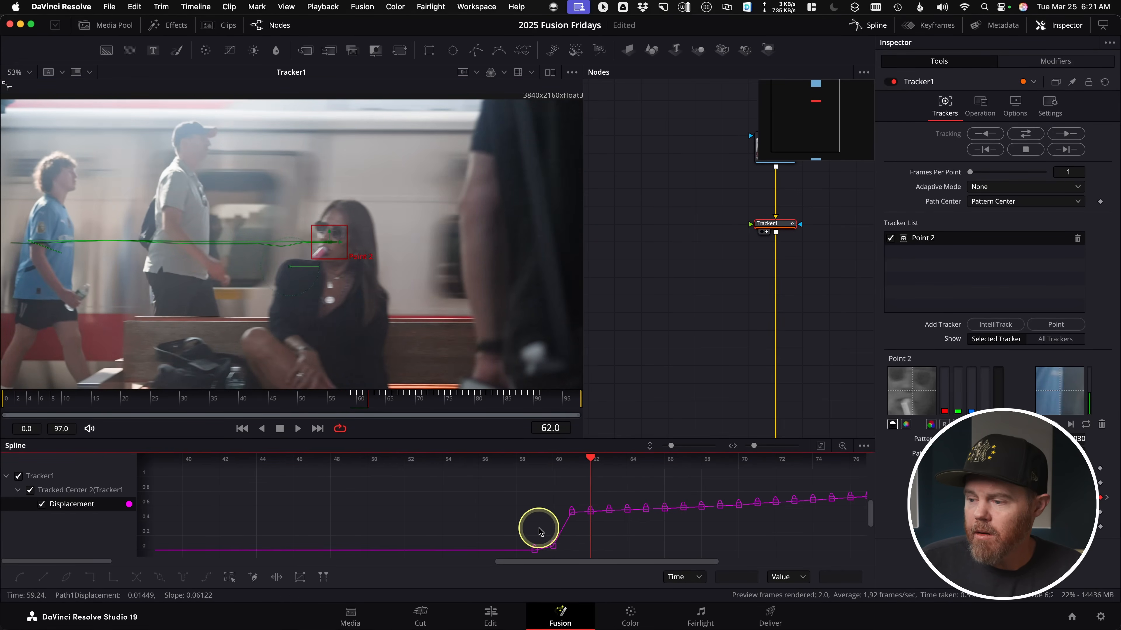
key("Left")
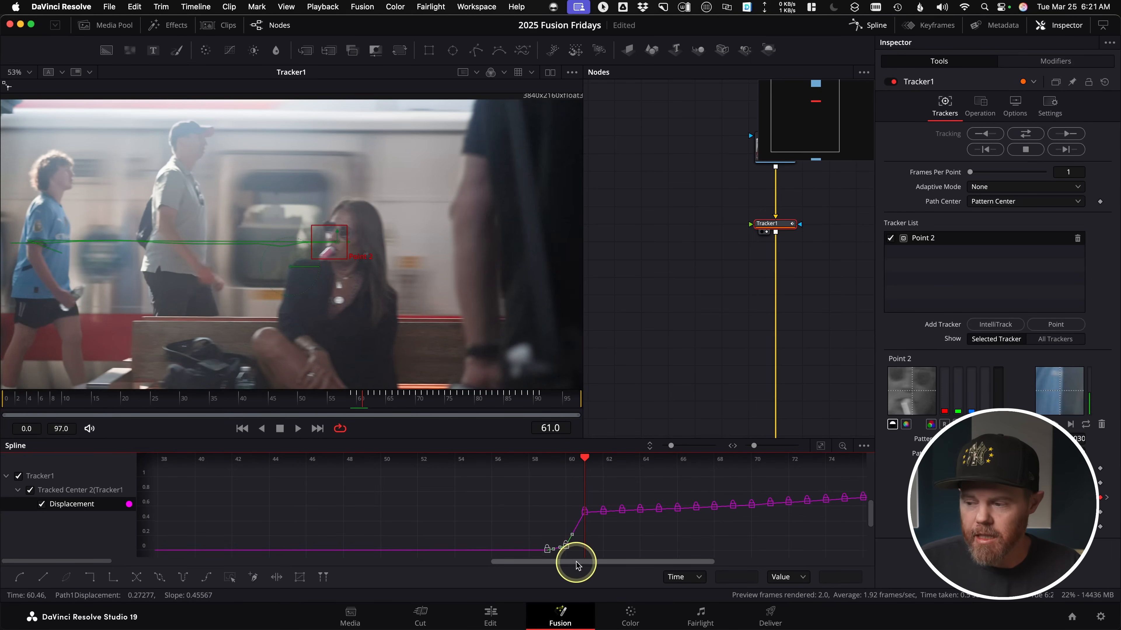
key("Delete")
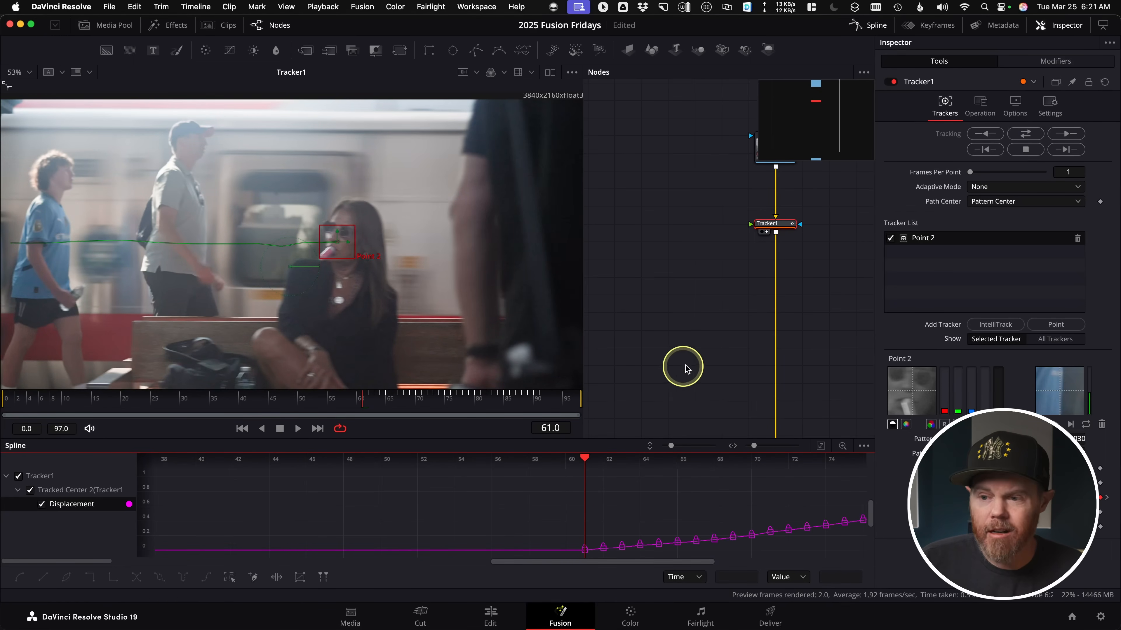
Step: Narrow the Point 2 pattern box around the woman's nose and sunglasses on frame 61
scroll(338, 298, "up", 4)
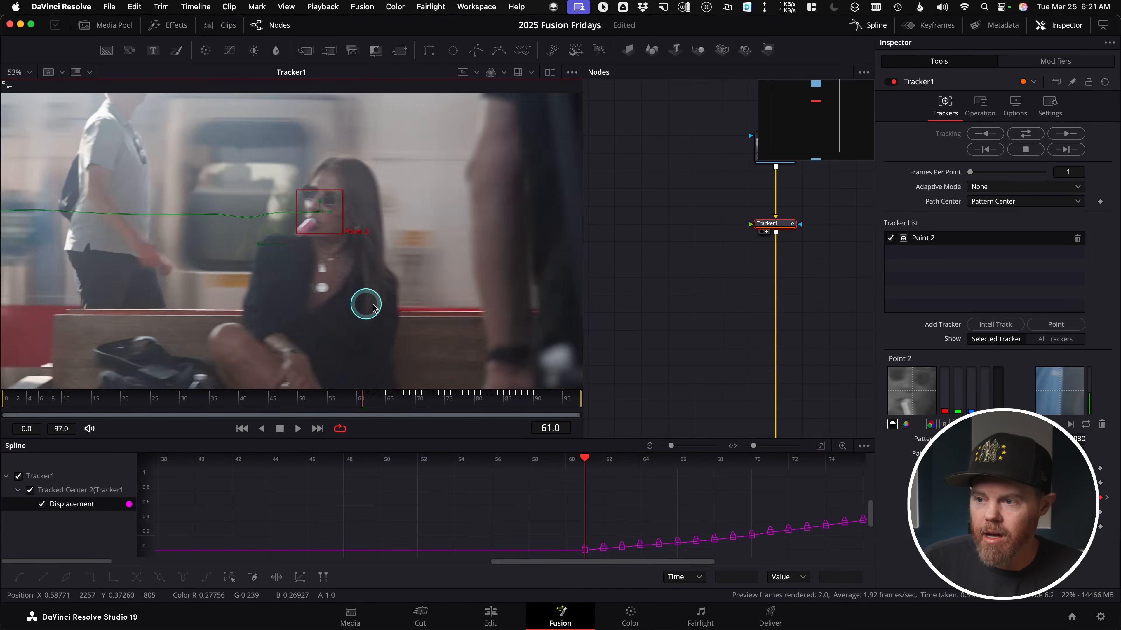
left_click_drag(378, 284, 353, 315)
scroll(357, 316, "up", 1)
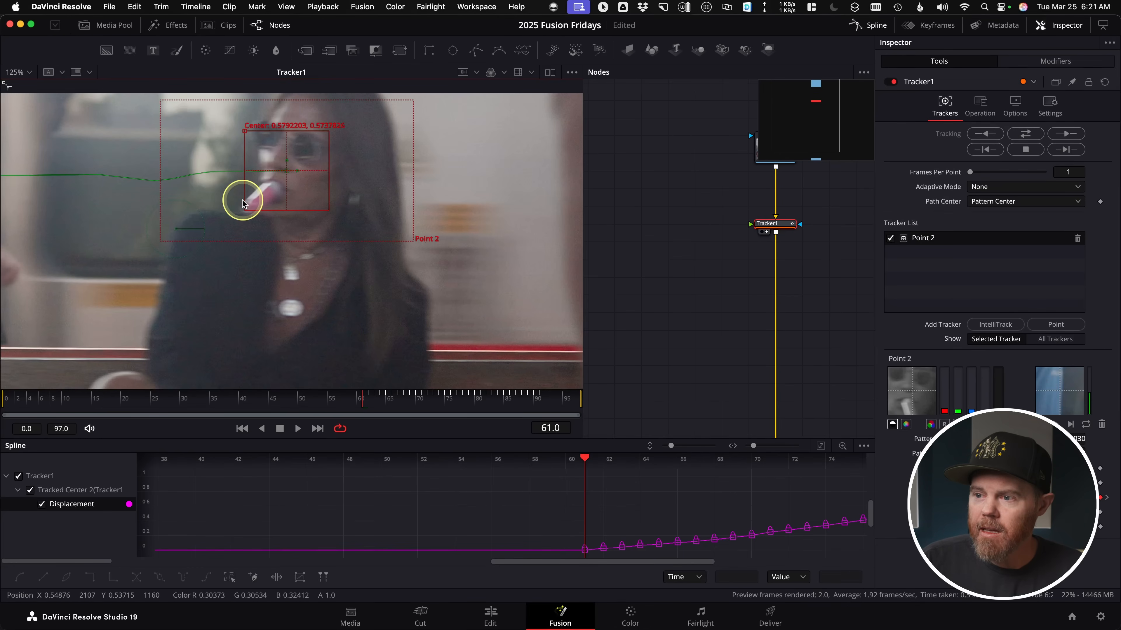
mouse_move(243, 206)
left_mouse_down()
mouse_move(274, 208)
mouse_move(261, 209)
left_mouse_up()
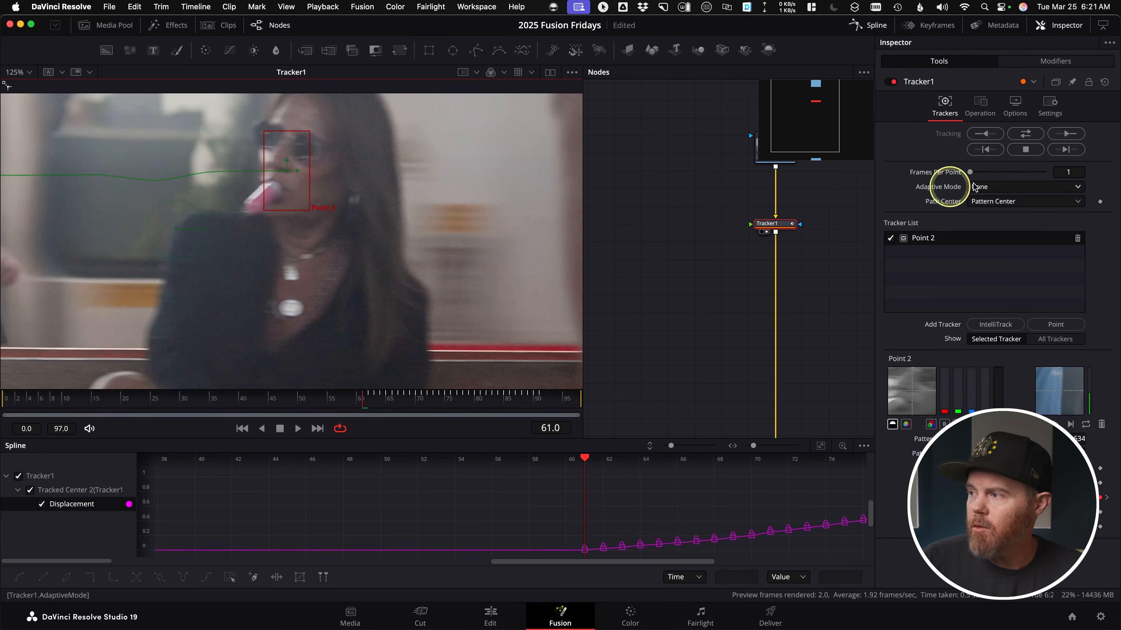
Step: Track the woman's face backward one frame at a time from frame 61 to frame 54
left_click(991, 151)
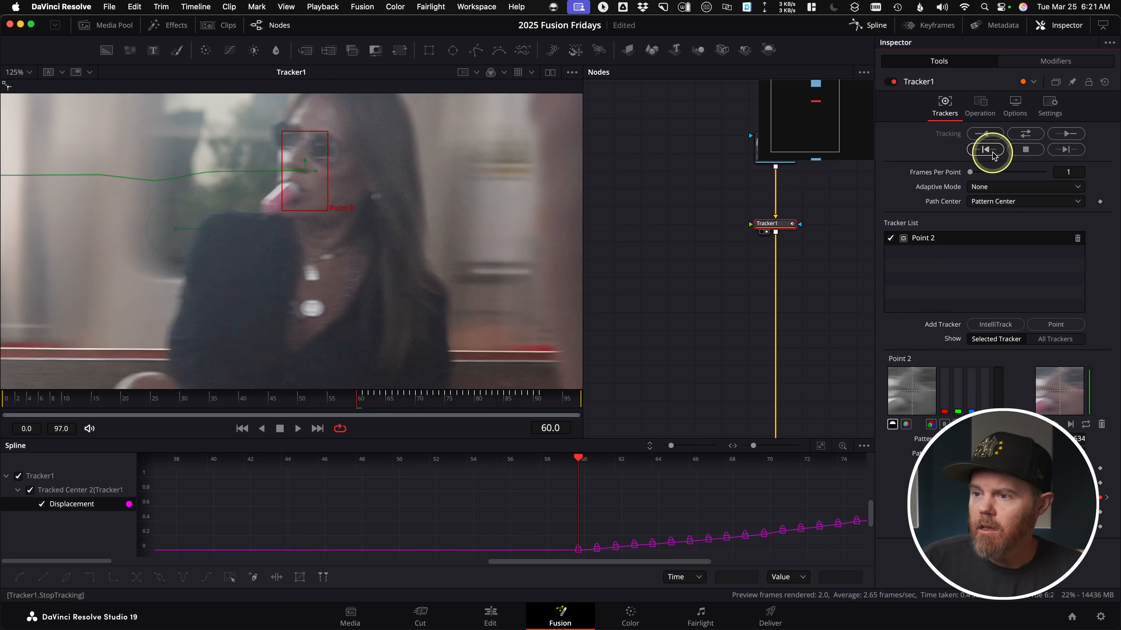
left_click(991, 151)
left_click(990, 151)
left_click(985, 155)
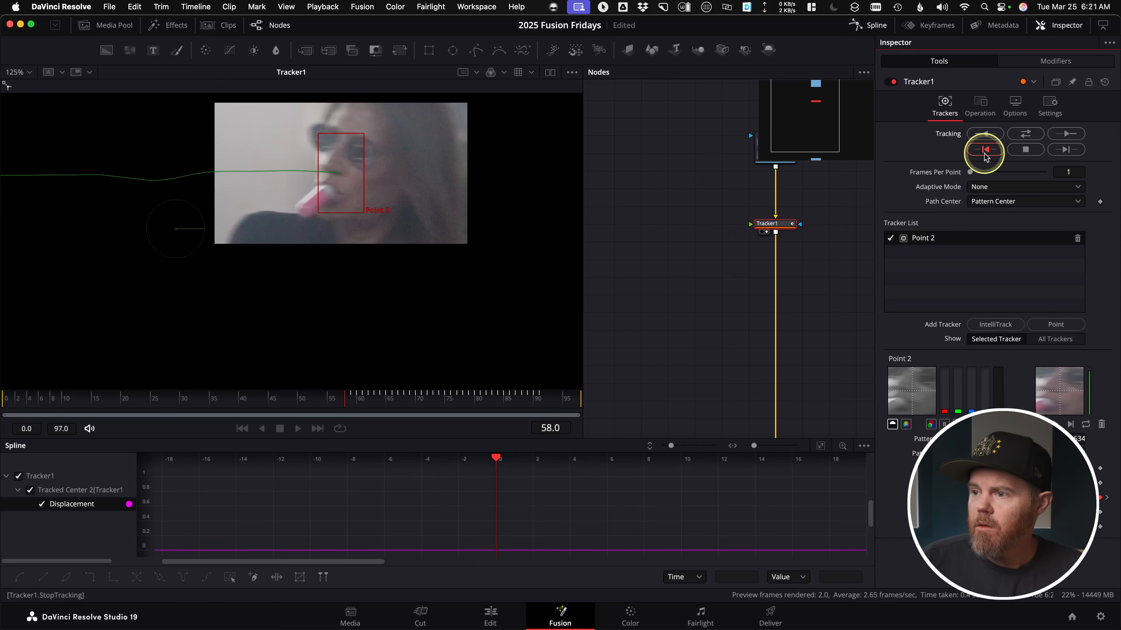
scroll(405, 260, "down", 2)
left_click_drag(405, 260, 355, 265)
scroll(355, 265, "down", 2)
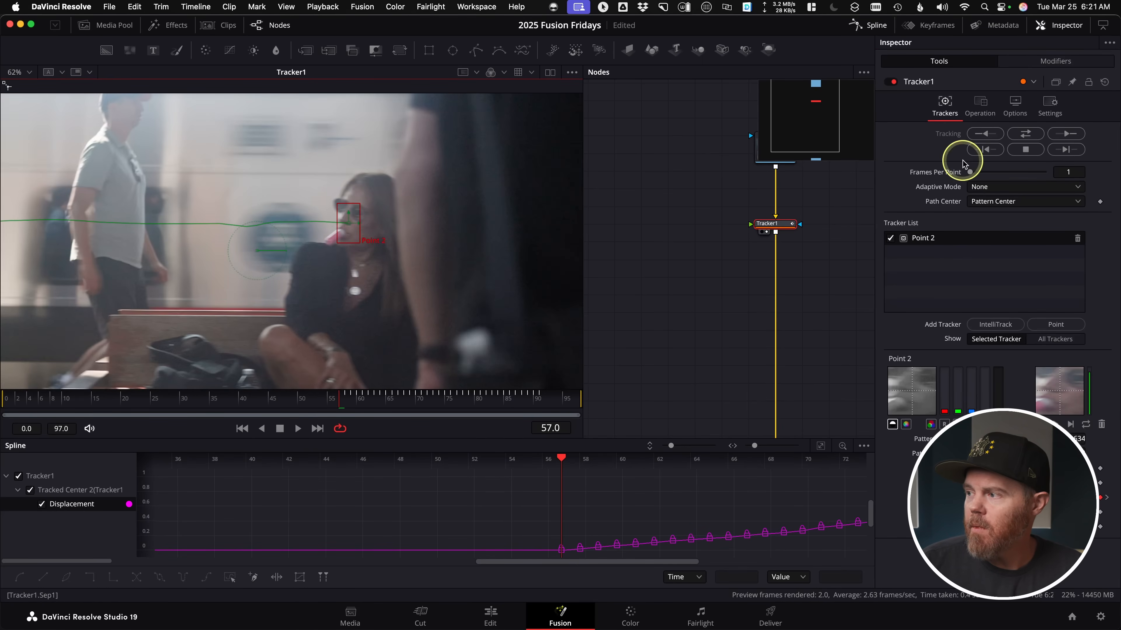
left_click(985, 150)
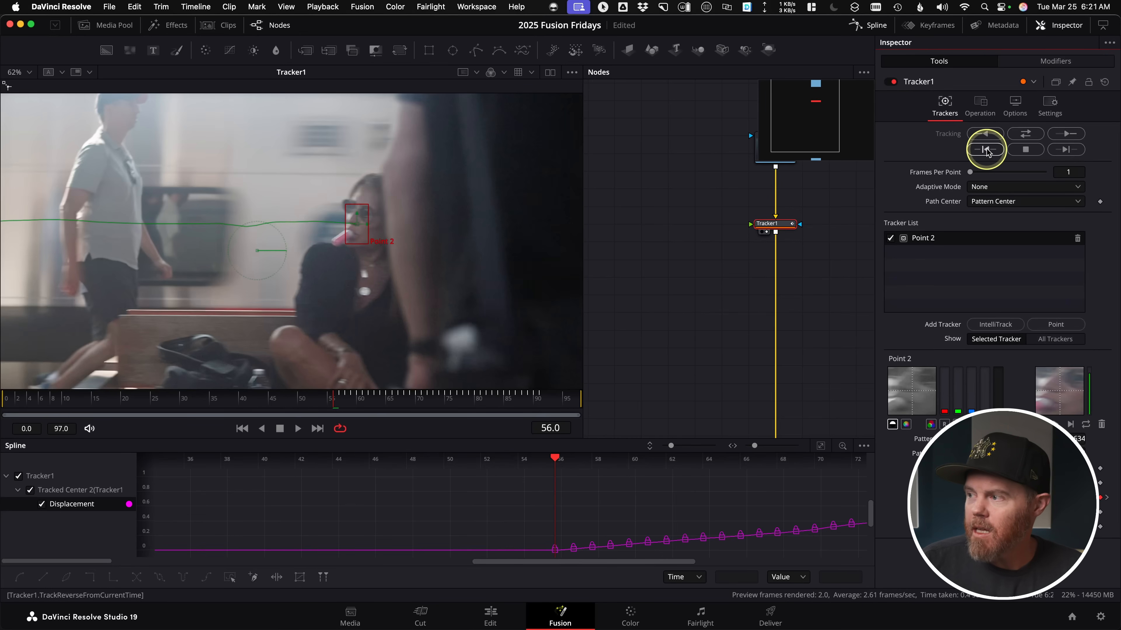
left_click(985, 150)
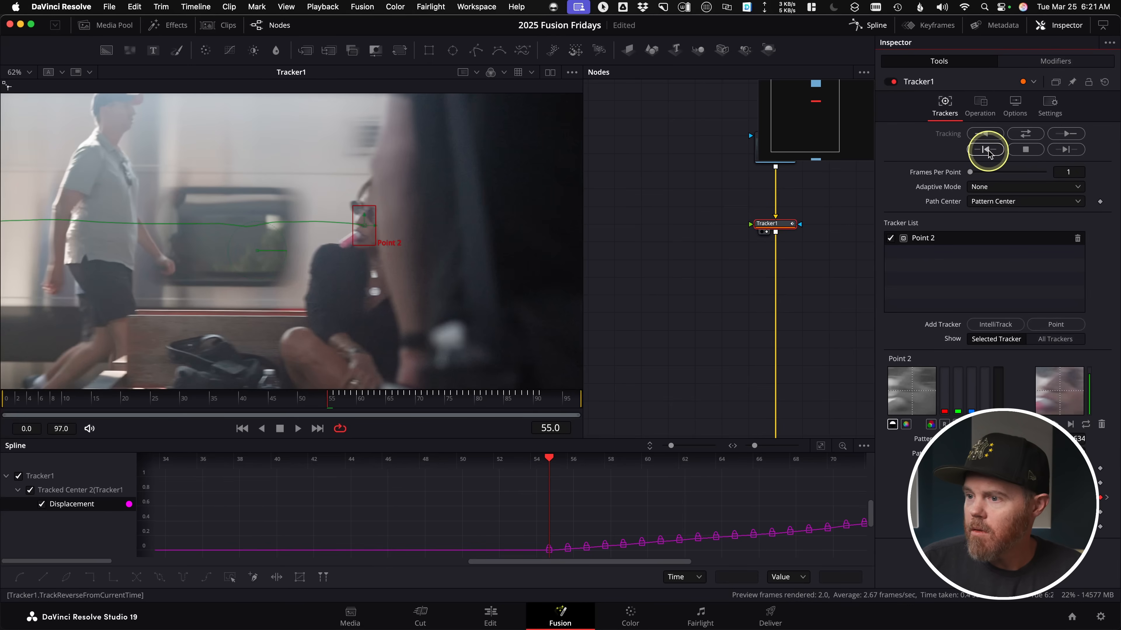
left_click(987, 151)
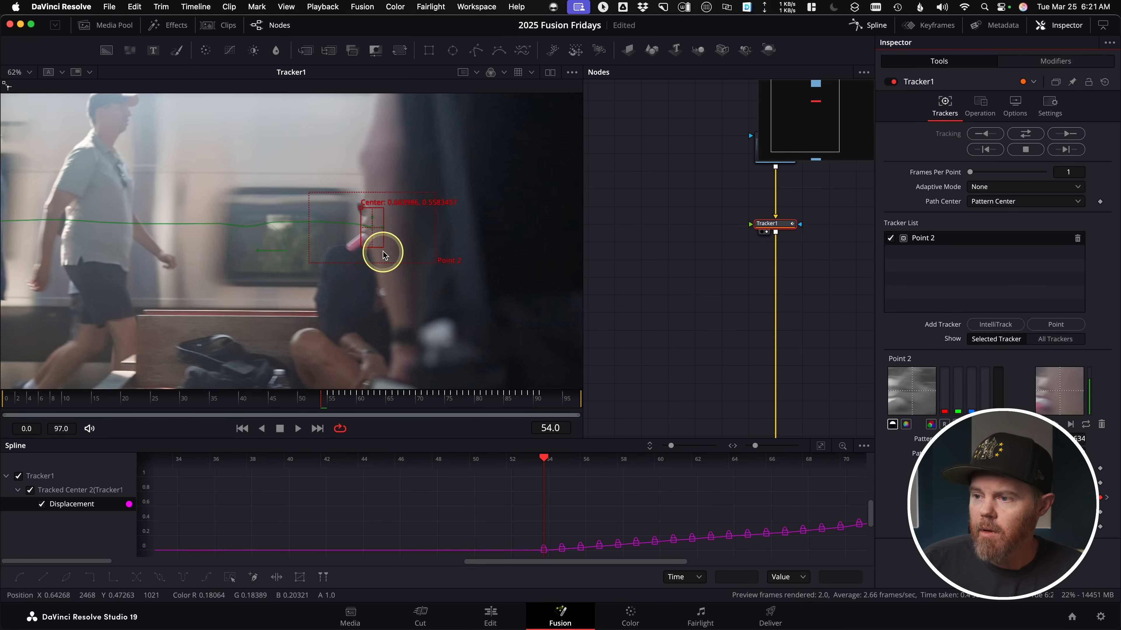
Step: Scrub back past the passer-by covering the woman and set the playhead to frame 39, where her face is visible again
scroll(373, 240, "up", 3)
scroll(278, 232, "down", 5)
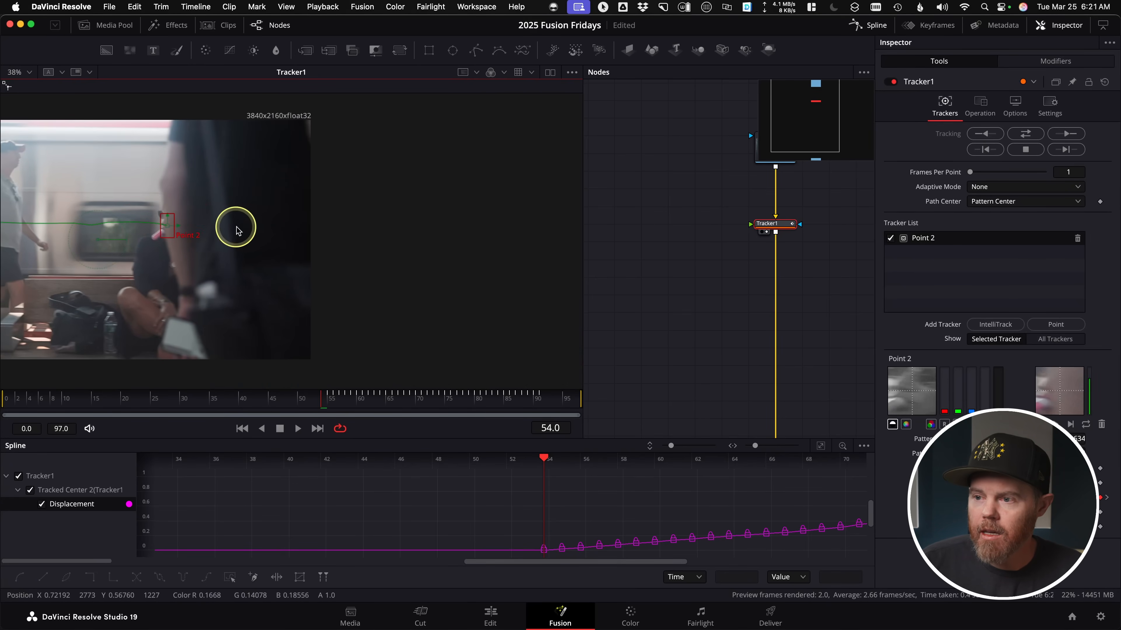
left_click_drag(542, 462, 278, 459)
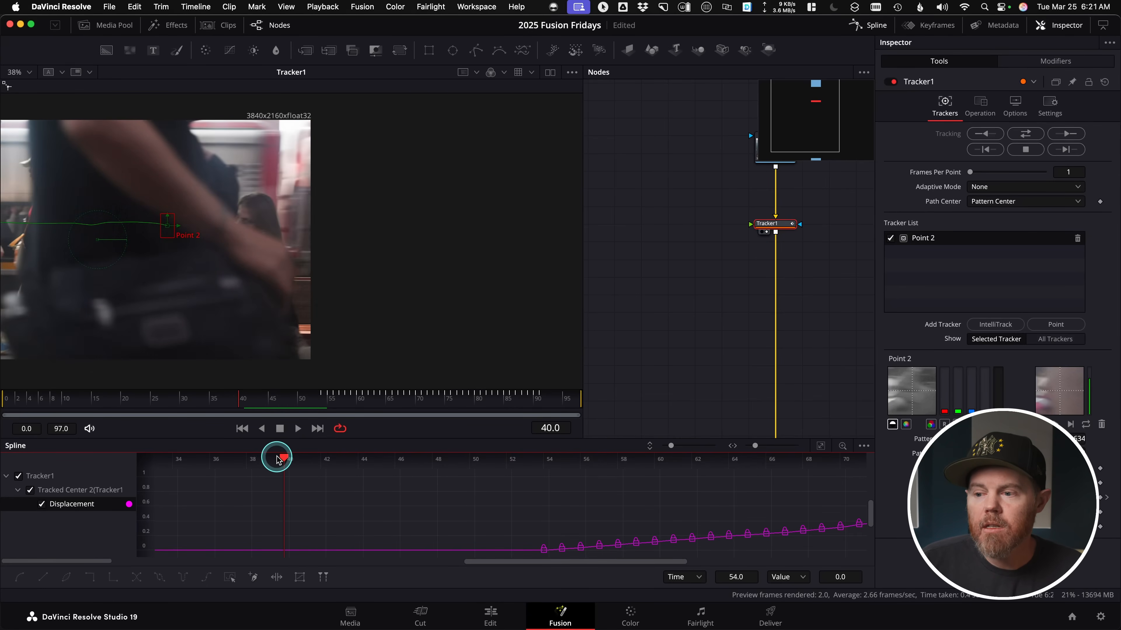
mouse_move(235, 389)
left_mouse_down()
mouse_move(220, 393)
mouse_move(242, 401)
mouse_move(226, 395)
left_mouse_up()
Step: Move the Point 2 pattern box onto the woman's face beside the passer-by's arm on frame 39
scroll(264, 239, "up", 3)
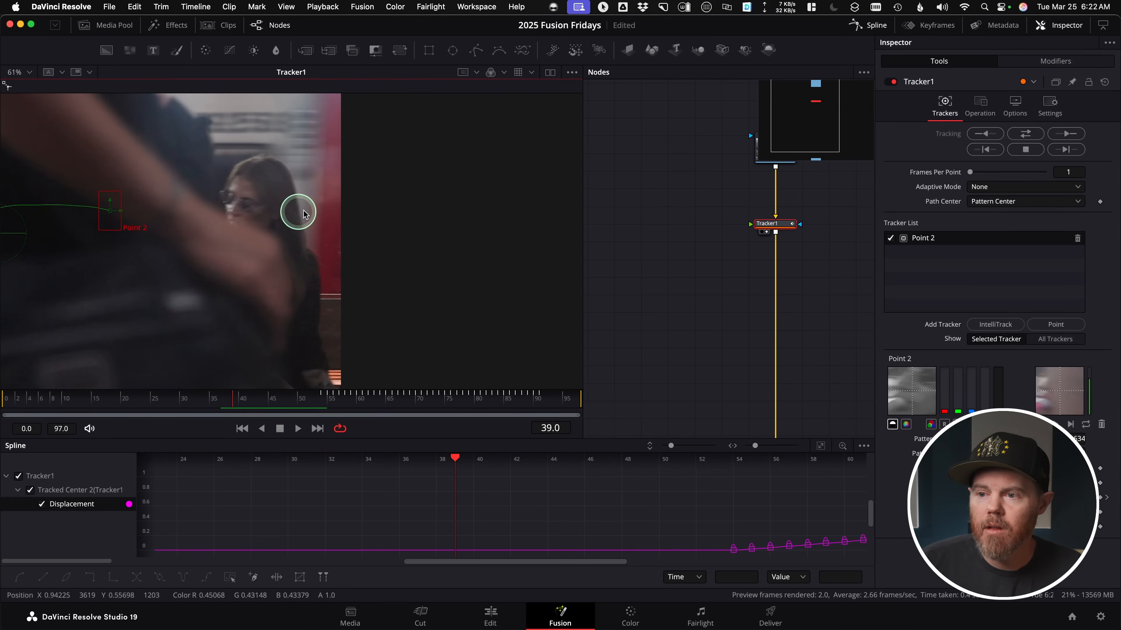
scroll(282, 192, "up", 3)
left_click_drag(285, 190, 366, 245)
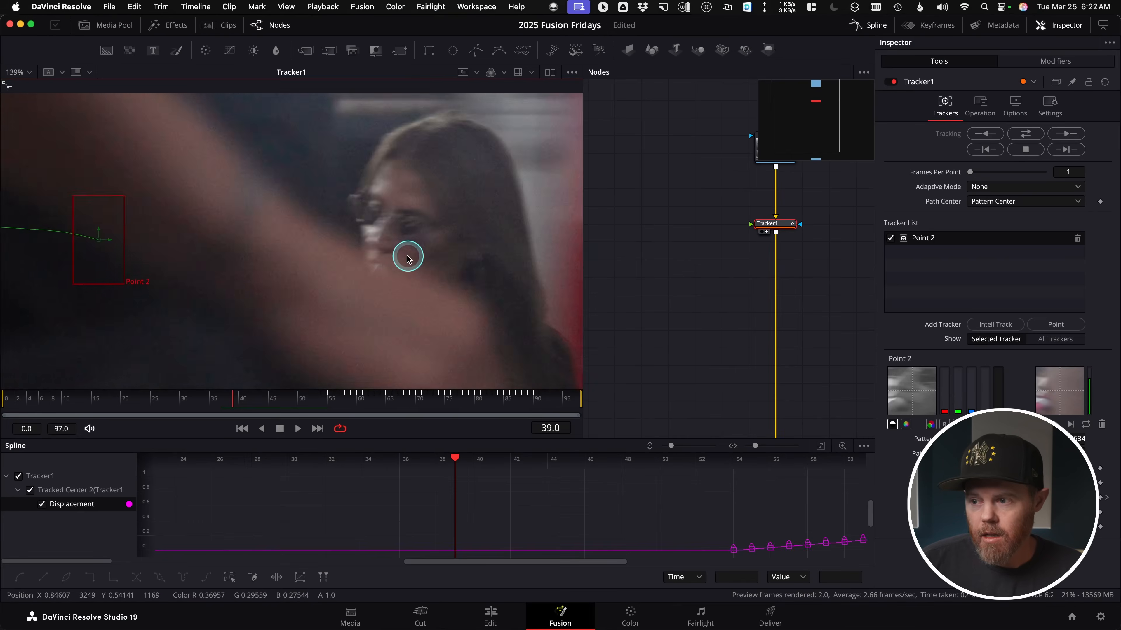
scroll(477, 267, "up", 5)
scroll(408, 255, "down", 5)
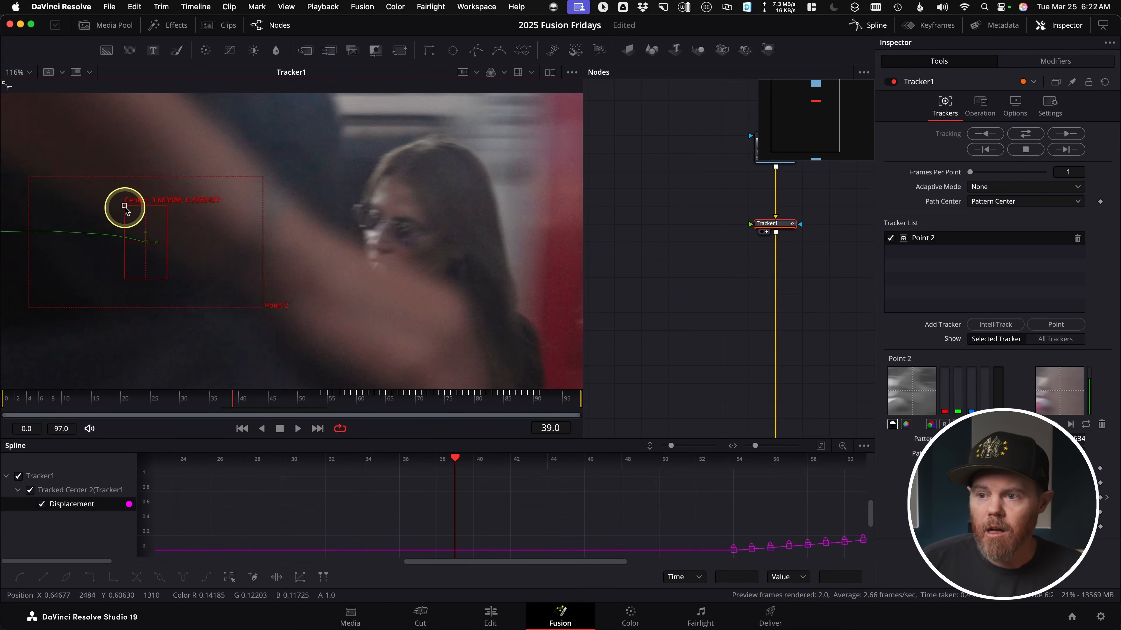
left_click_drag(124, 208, 366, 216)
scroll(411, 229, "down", 4)
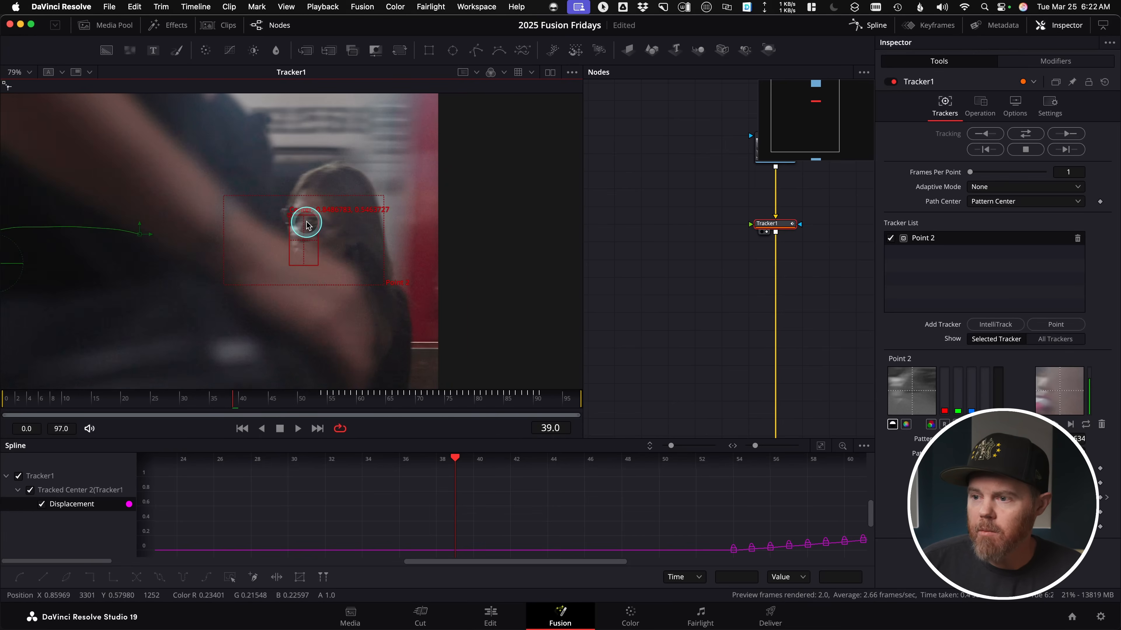
Step: Track the woman's face backward from frame 39 to frame 32, checking the track around frames 36 and 37
left_click(820, 446)
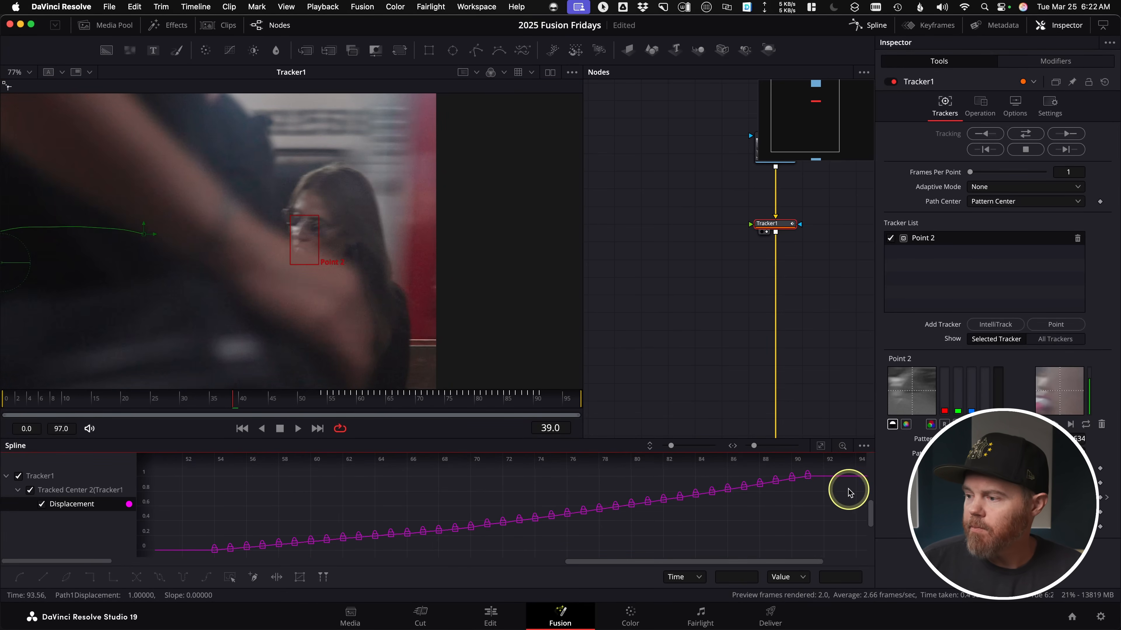
left_click_drag(757, 446, 744, 447)
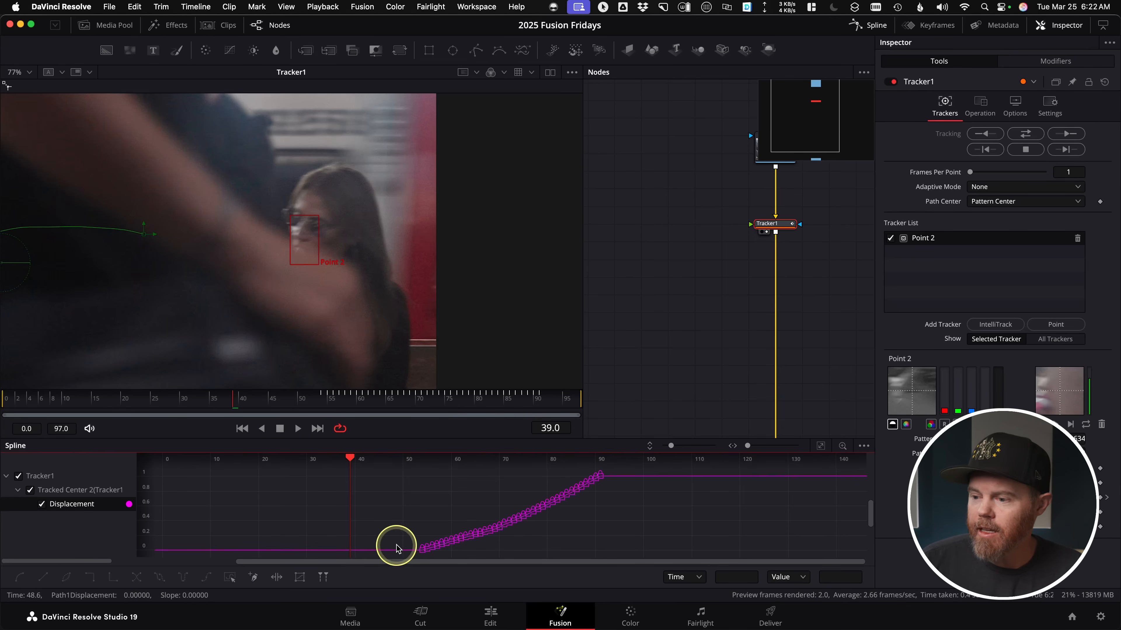
scroll(415, 172, "left", 5)
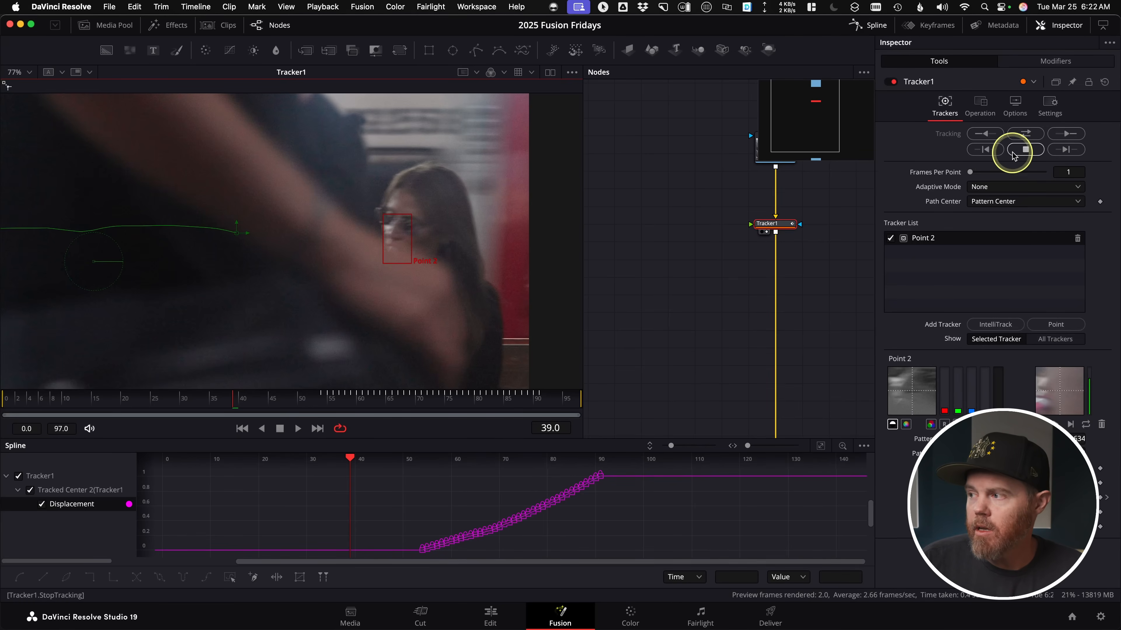
left_click(986, 151)
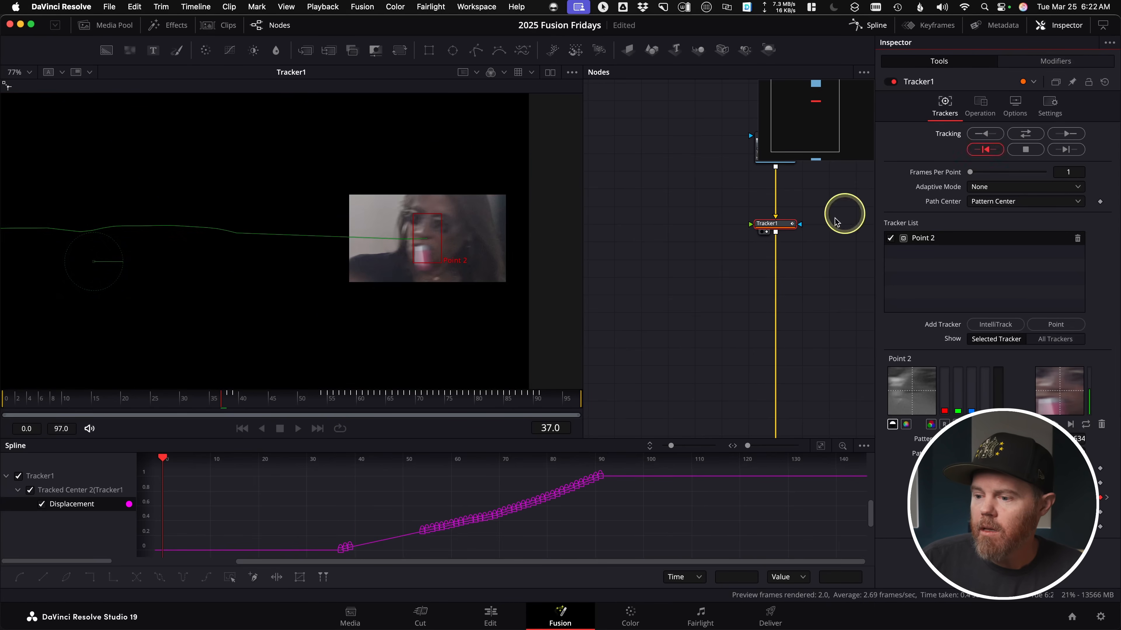
mouse_move(335, 468)
left_mouse_down()
mouse_move(426, 472)
mouse_move(341, 471)
mouse_move(358, 469)
mouse_move(413, 469)
mouse_move(342, 479)
left_mouse_up()
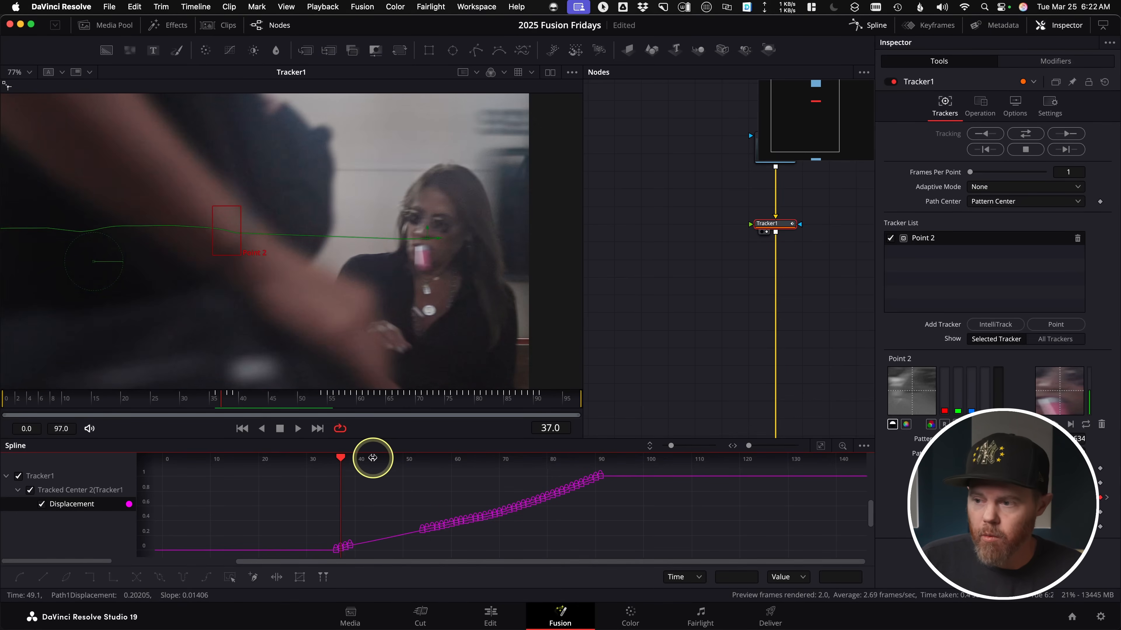
key("Left")
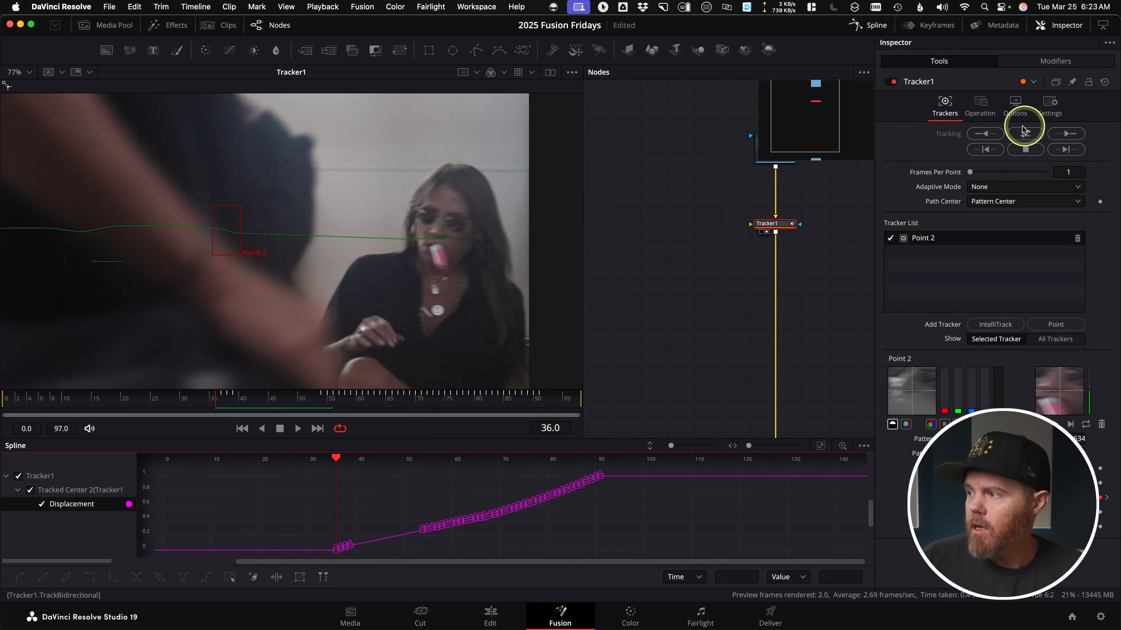
left_click(988, 149)
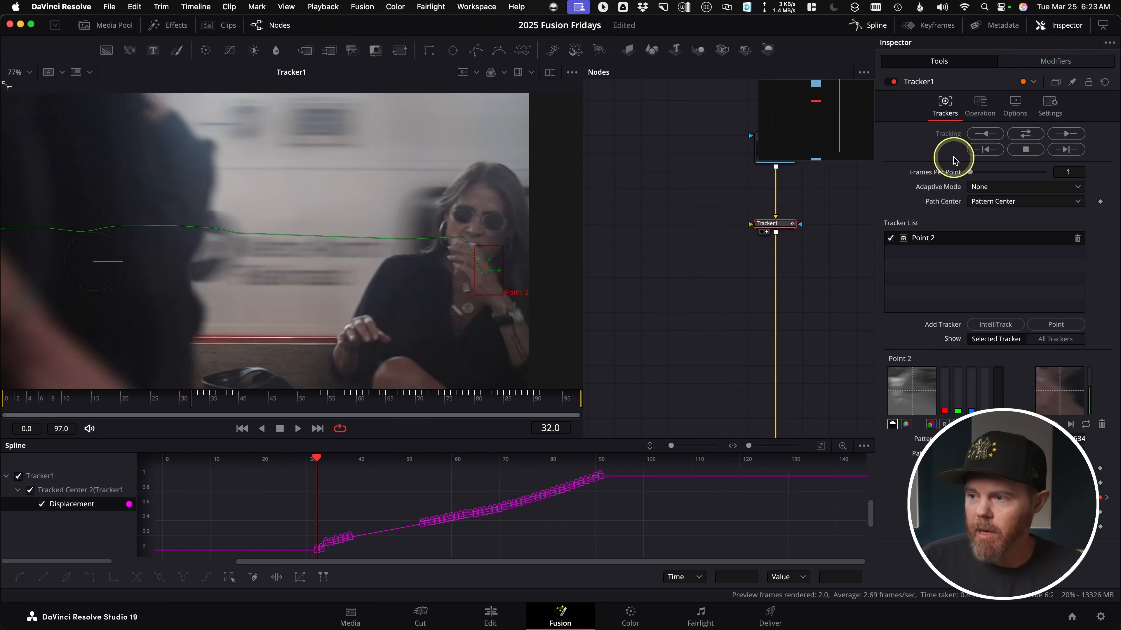
Step: Delete the Displacement keyframes at frames 32 and 33, leaving the playhead on frame 34
key("Right")
key("Right")
scroll(321, 280, "up", 5)
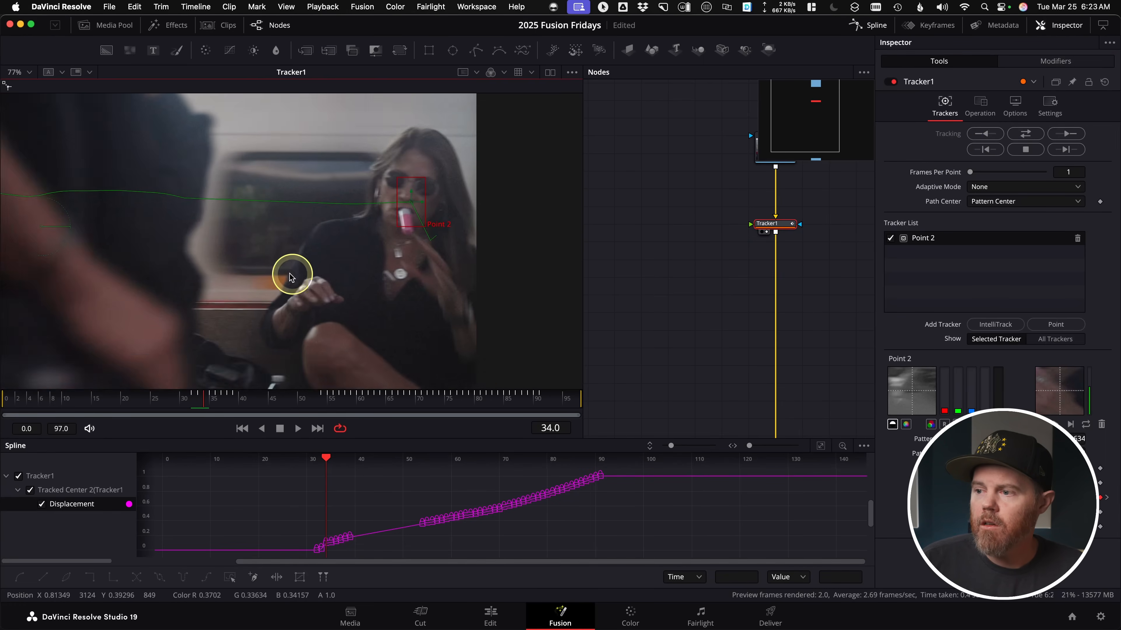
scroll(302, 312, "down", 1)
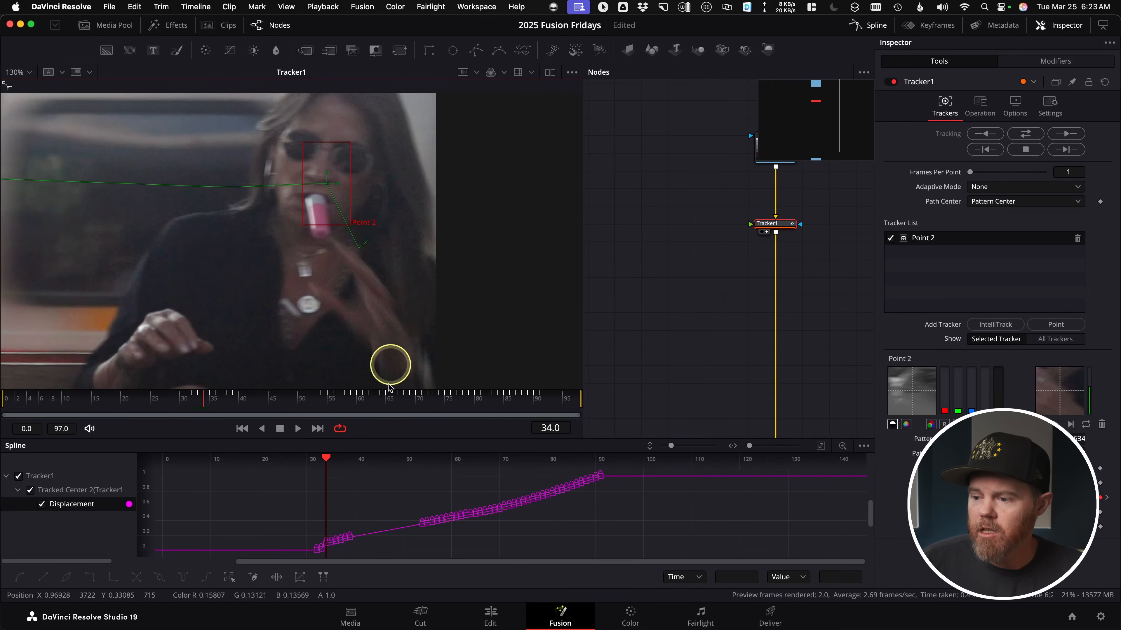
left_click(842, 449)
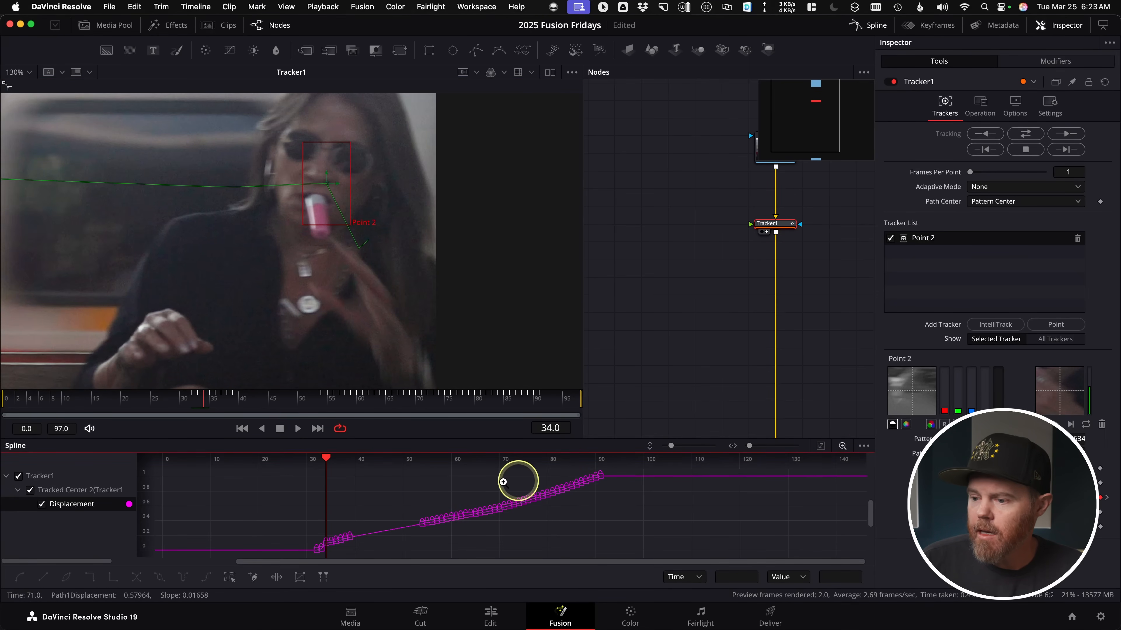
left_click_drag(345, 559, 345, 559)
left_click_drag(460, 495, 611, 554)
key("Delete")
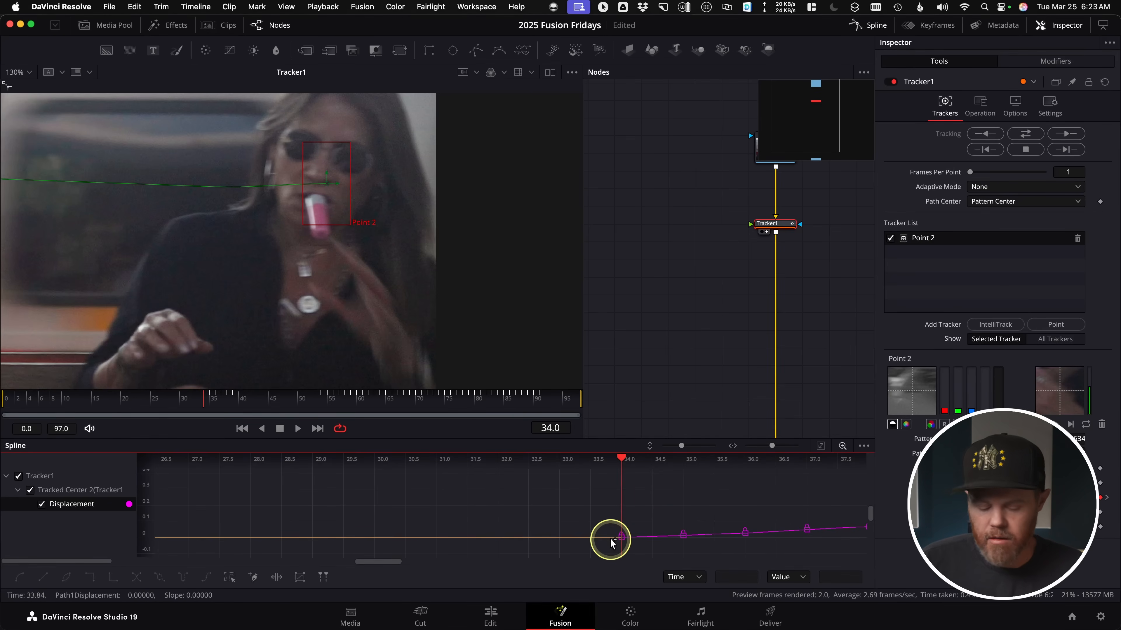
left_click(612, 541)
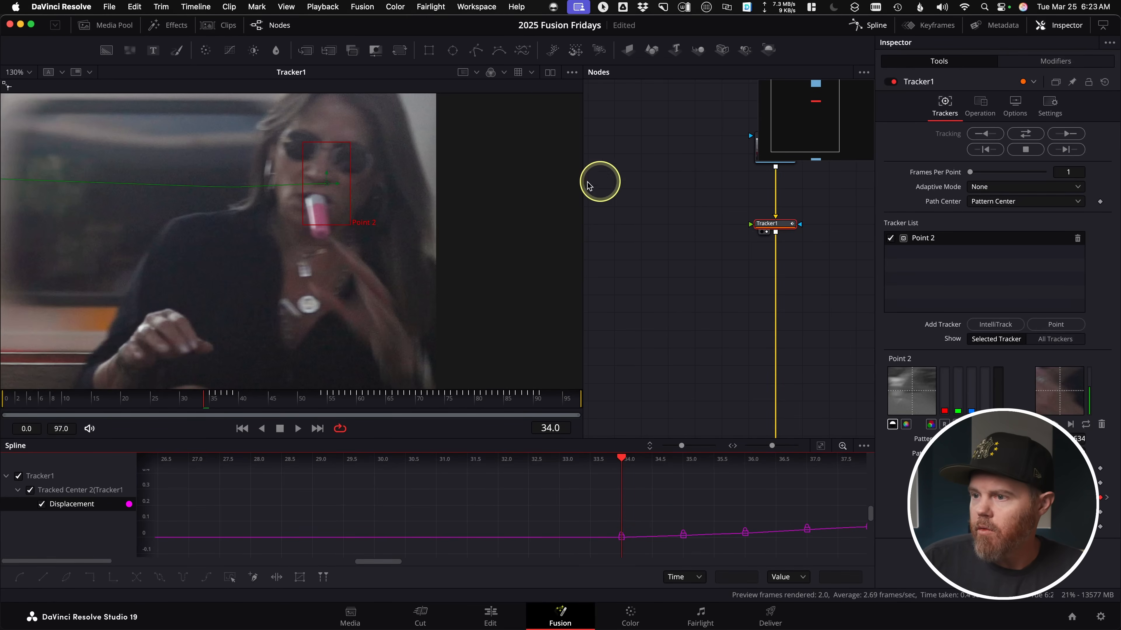
Step: Widen the Point 2 pattern box to cover both lenses of the sunglasses on frame 34 and track backward to frame 24
left_click_drag(348, 224, 364, 225)
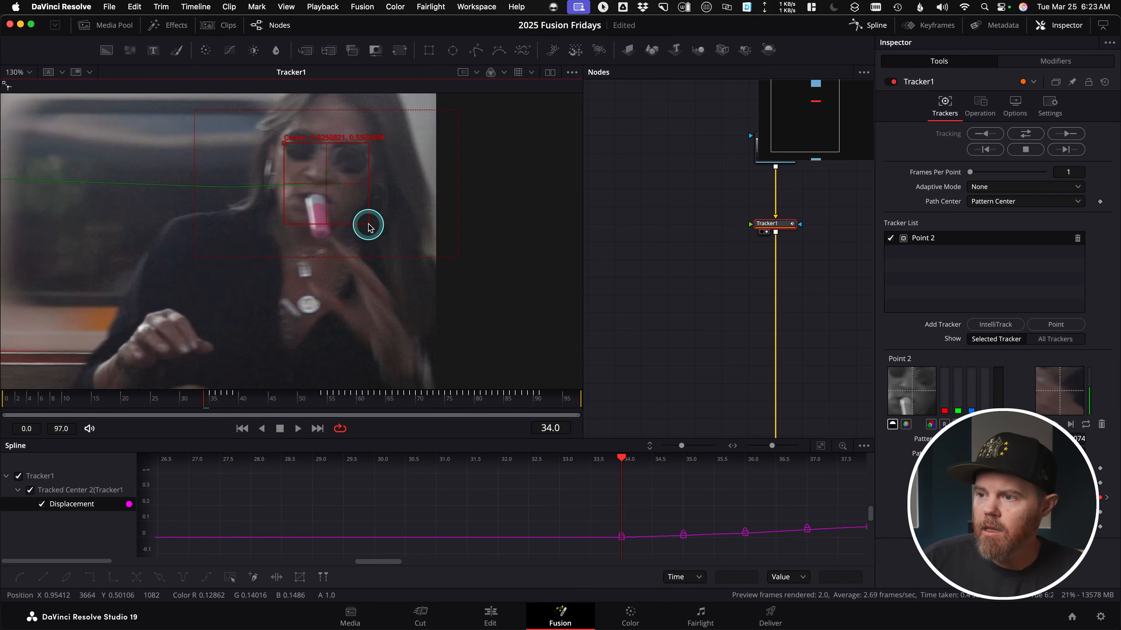
left_click(986, 150)
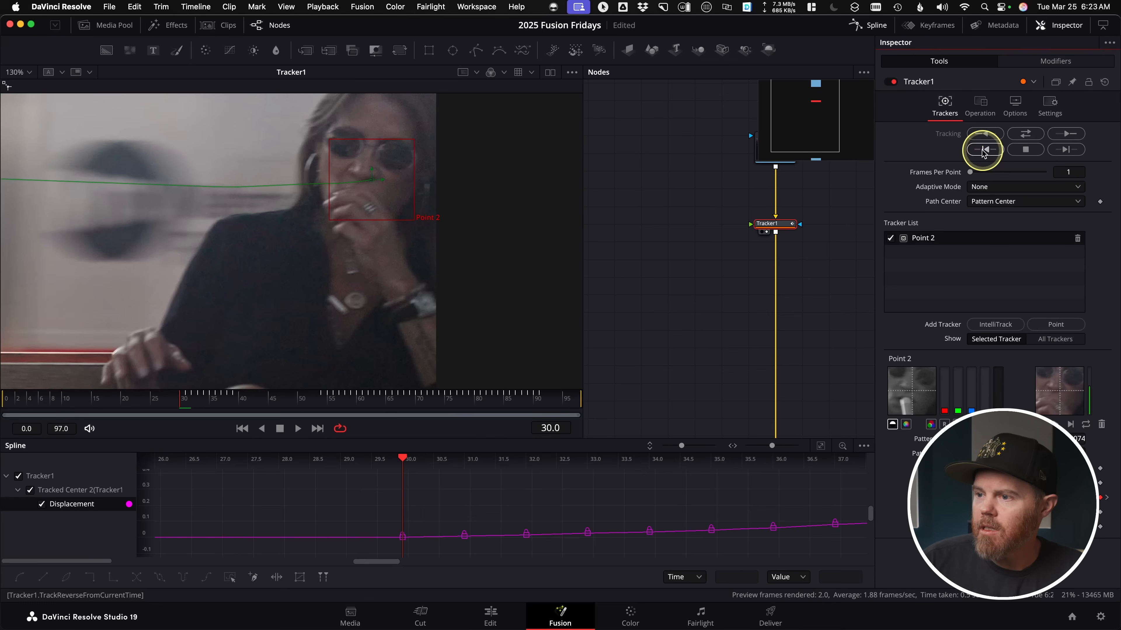
key("Escape")
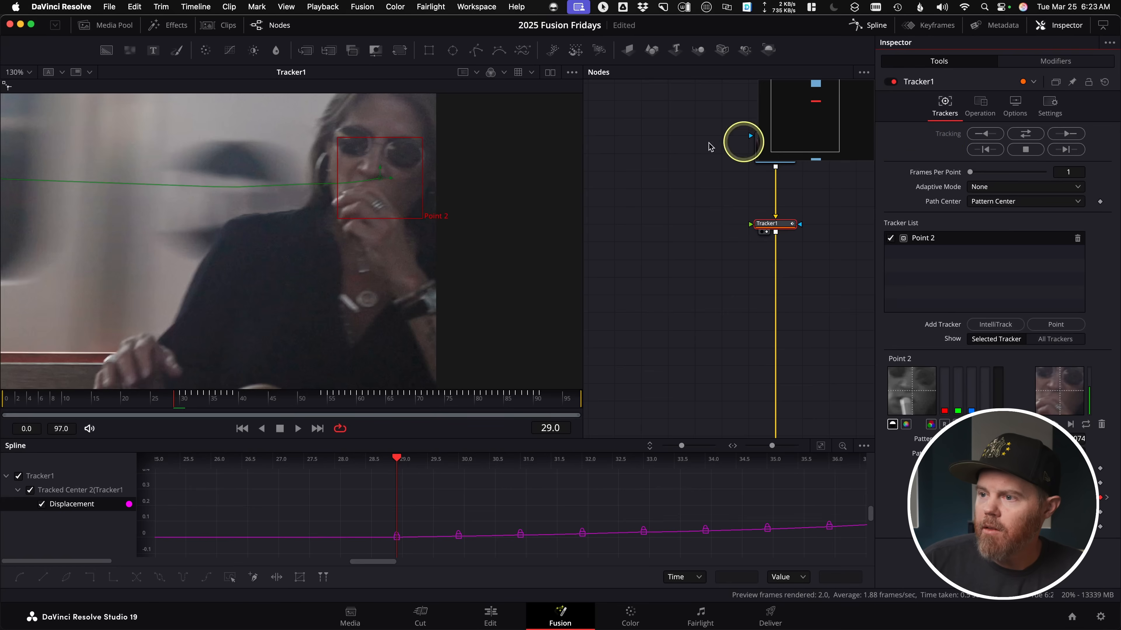
scroll(302, 285, "down", 4)
left_click(984, 150)
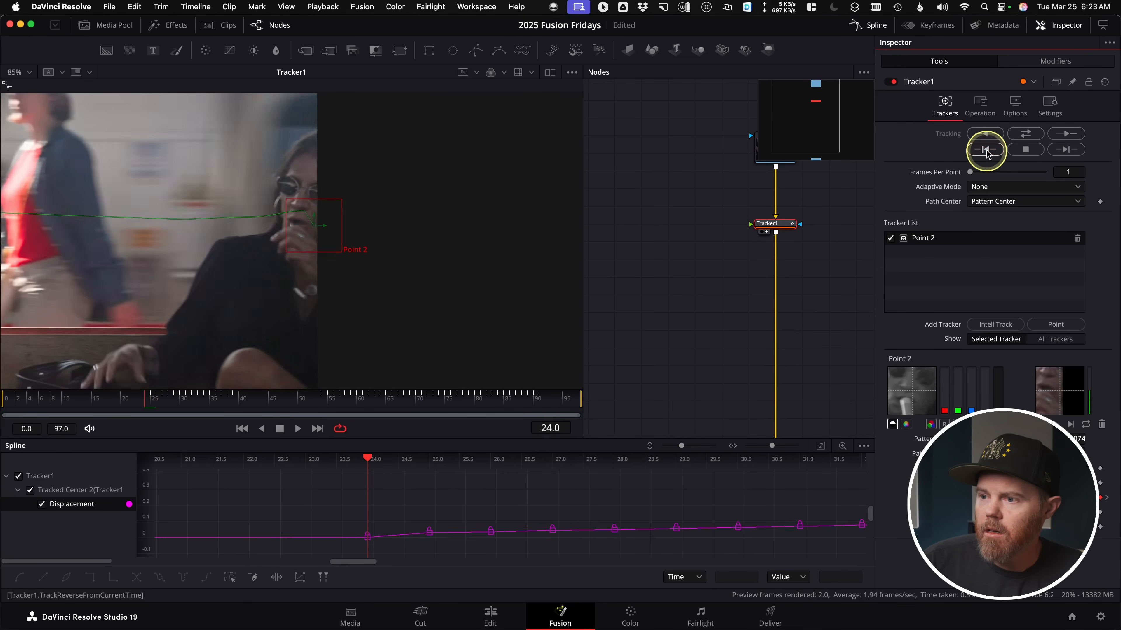
Step: Delete the Displacement keyframe at frame 24, leaving the playhead on frame 25
key("Right")
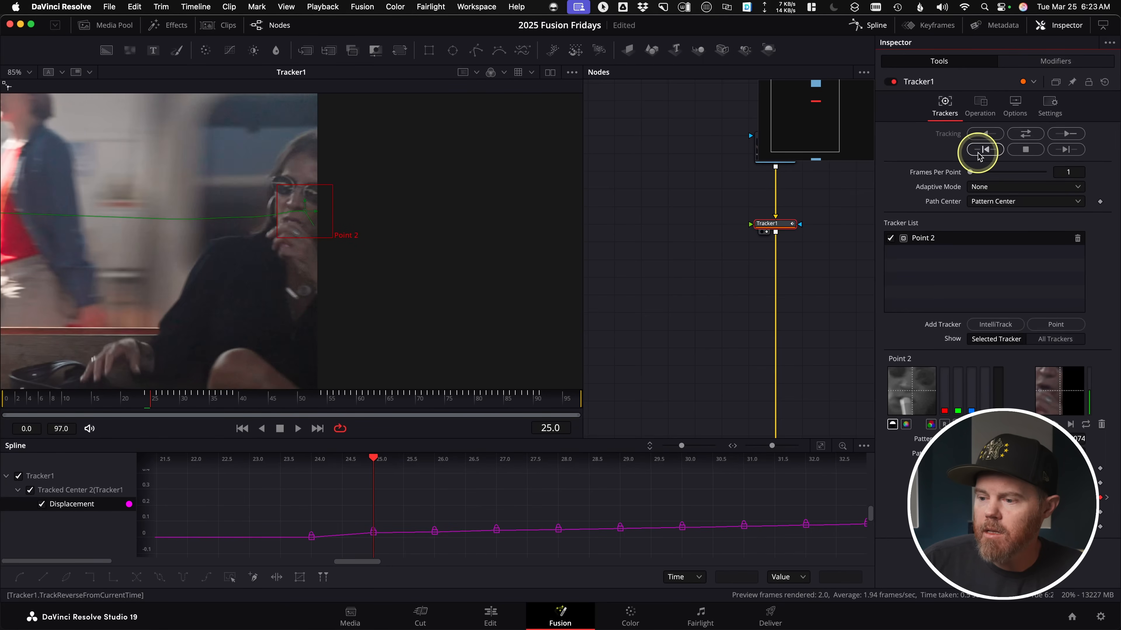
left_click_drag(302, 514, 330, 545)
key("Delete")
Step: Narrow the pattern box to the visible part of the face on frame 25 and track backward to frame 20, returning the playhead to frame 21
left_click_drag(334, 232, 307, 228)
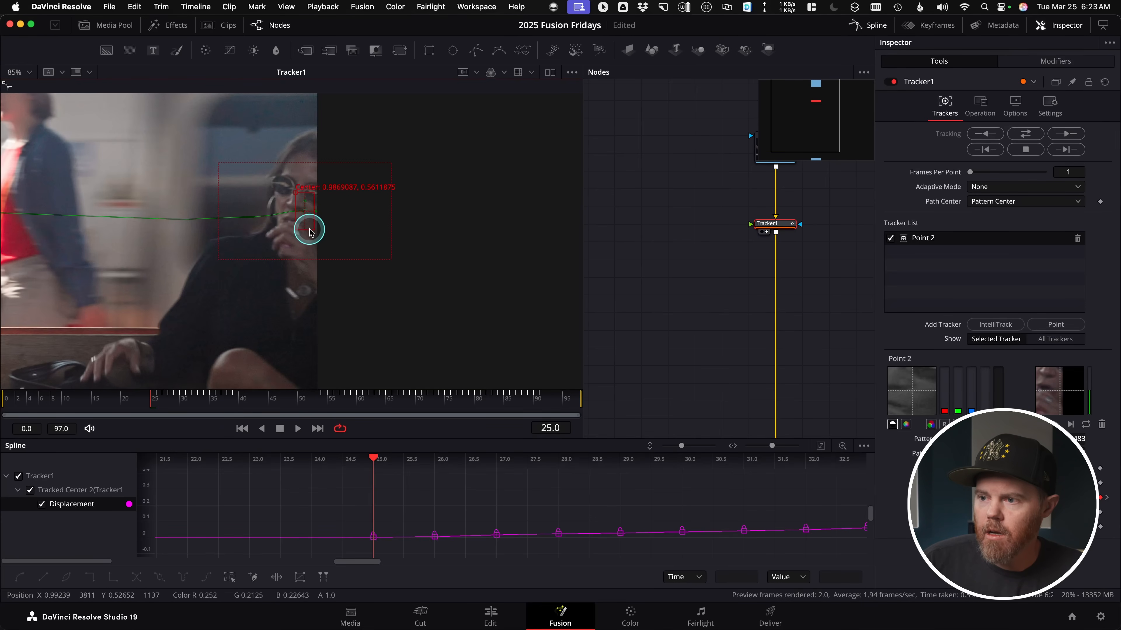
left_click(988, 150)
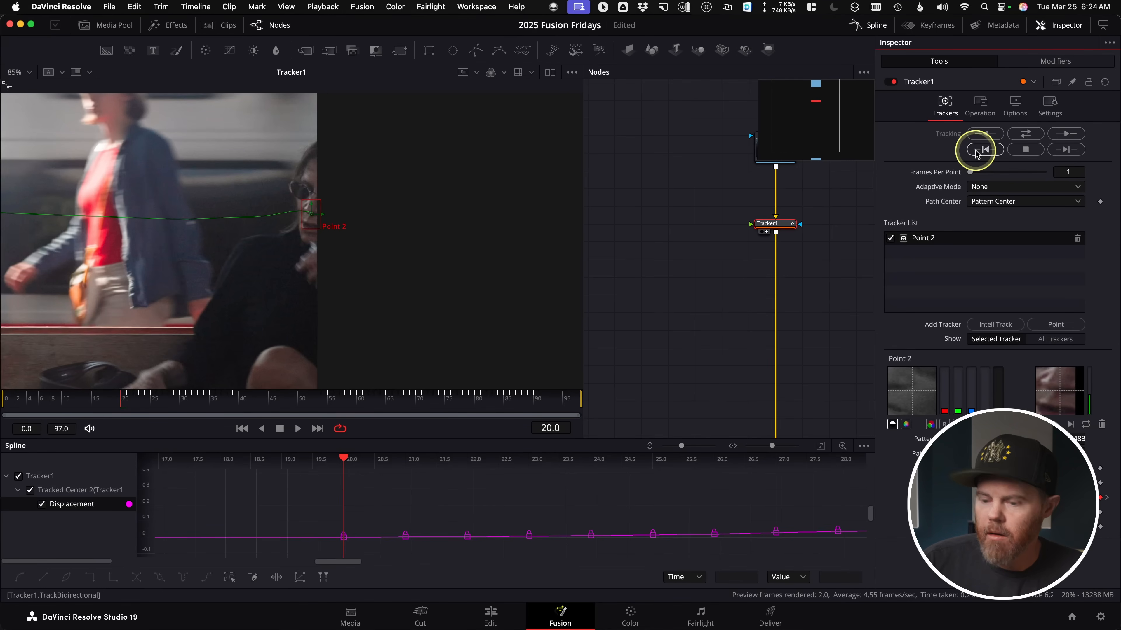
key("Right")
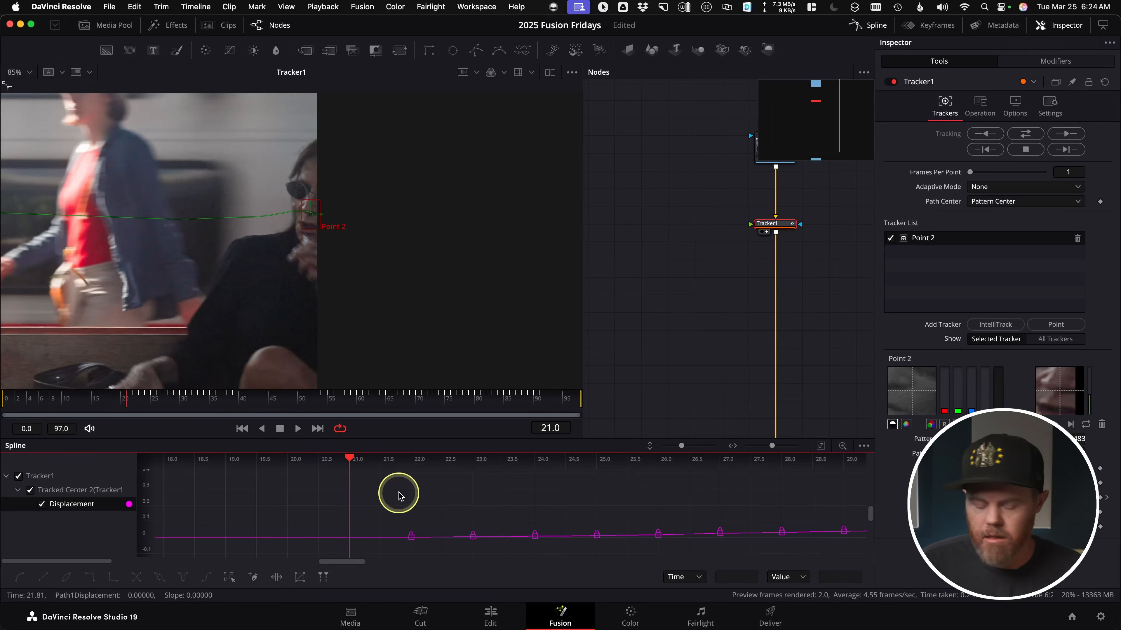
Step: Play the whole shot and scrub the early frames to check how Point 2 follows the woman's face
left_click(818, 447)
left_click(819, 448)
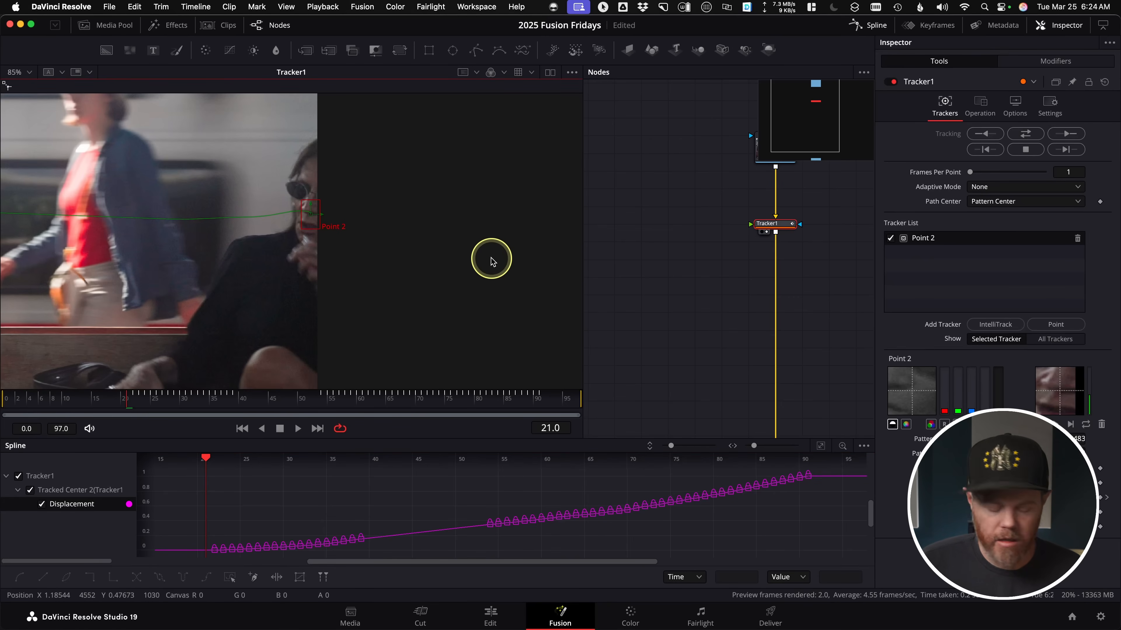
key("shift+z")
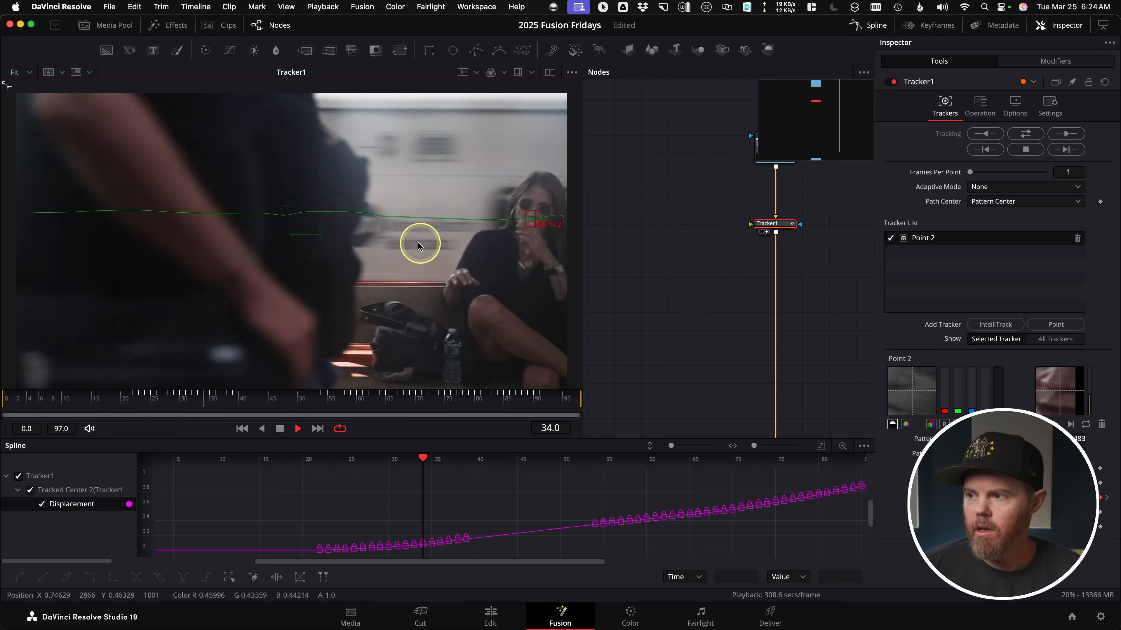
scroll(367, 285, "down", 5)
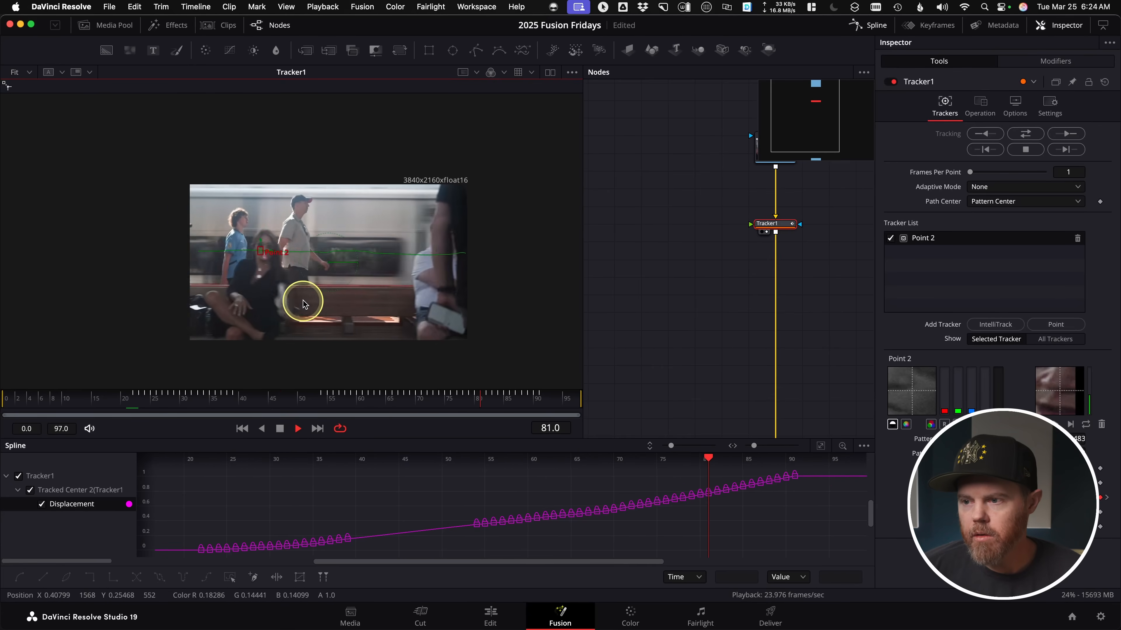
scroll(292, 290, "up", 3)
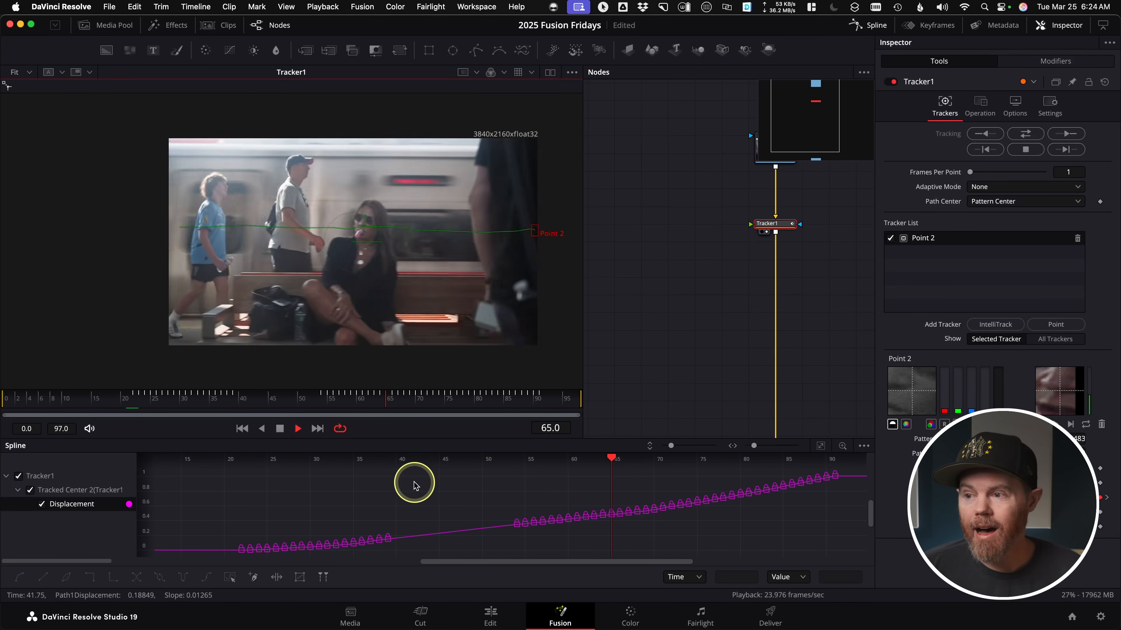
left_click(295, 428)
left_click_drag(213, 399, 7, 402)
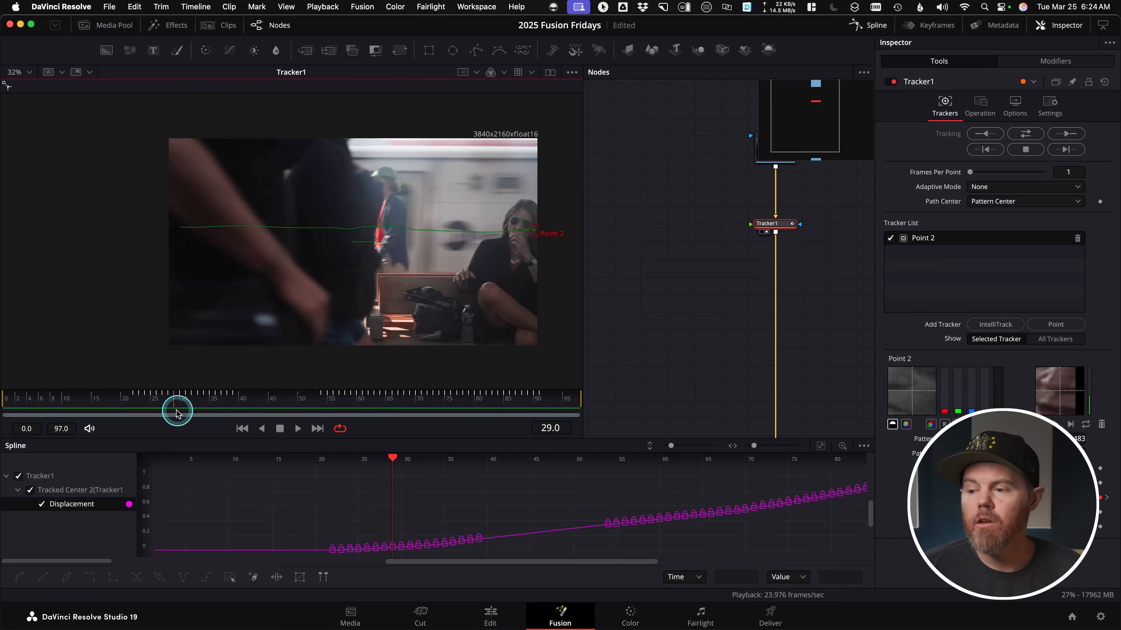
Step: Apply Gradient Extrapolation to the Displacement spline from its first keyframe at frame 22
left_click_drag(148, 413, 135, 411)
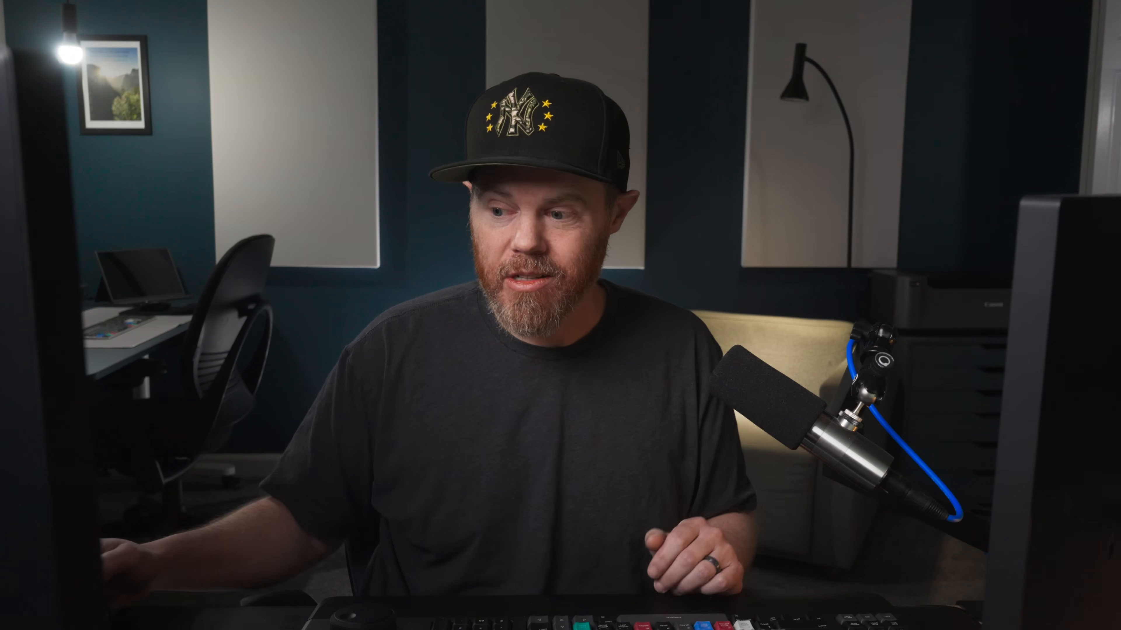
left_click(350, 550)
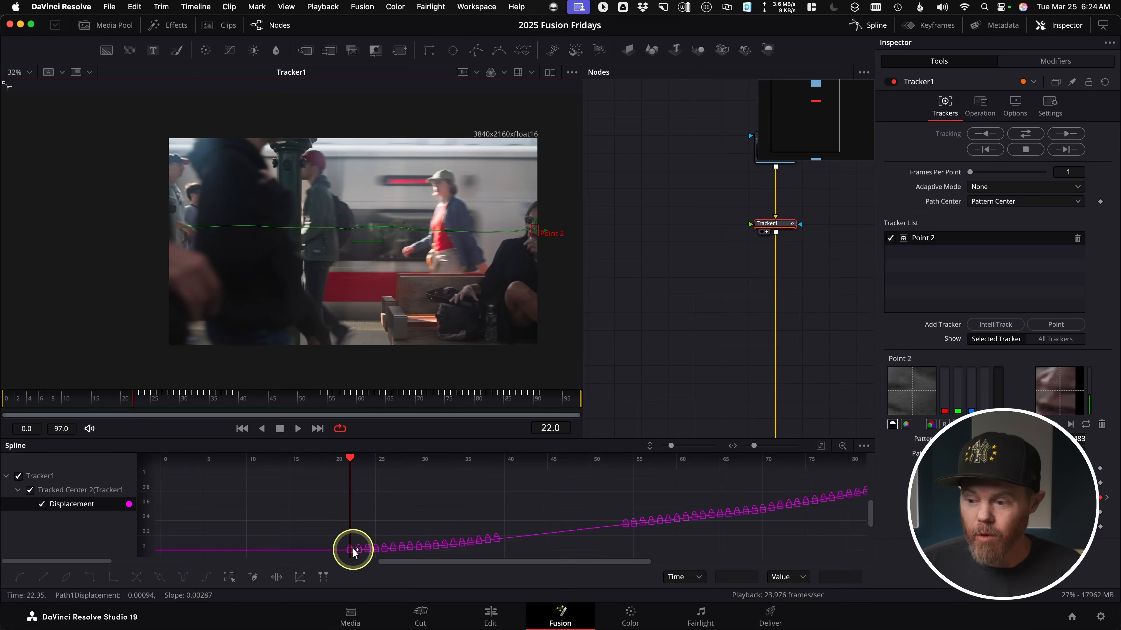
right_click(348, 551)
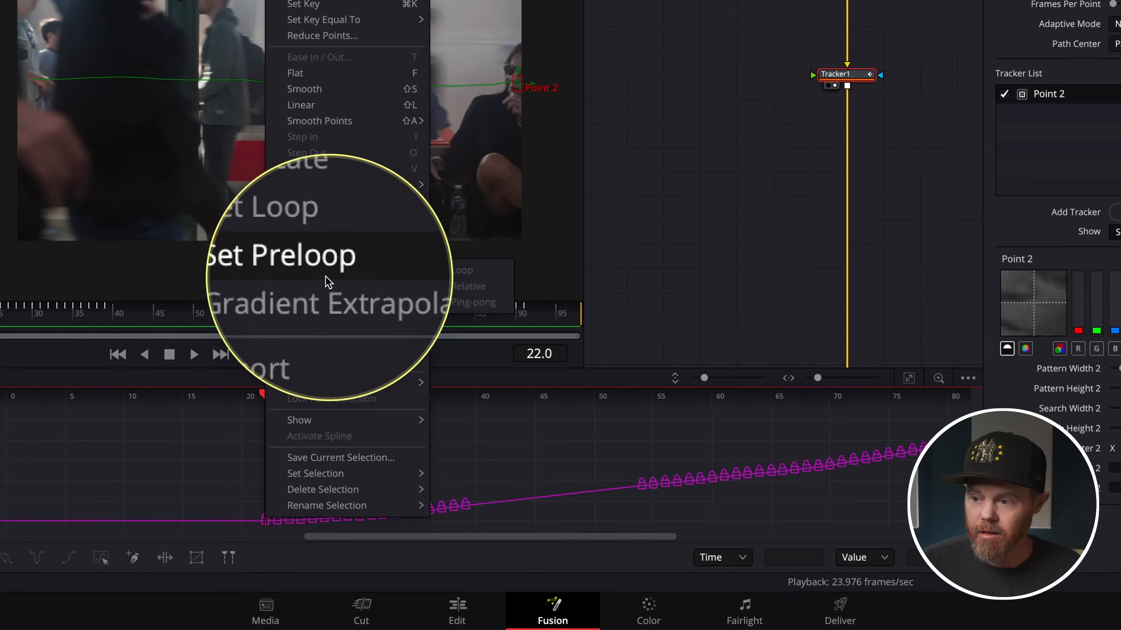
left_click(373, 284)
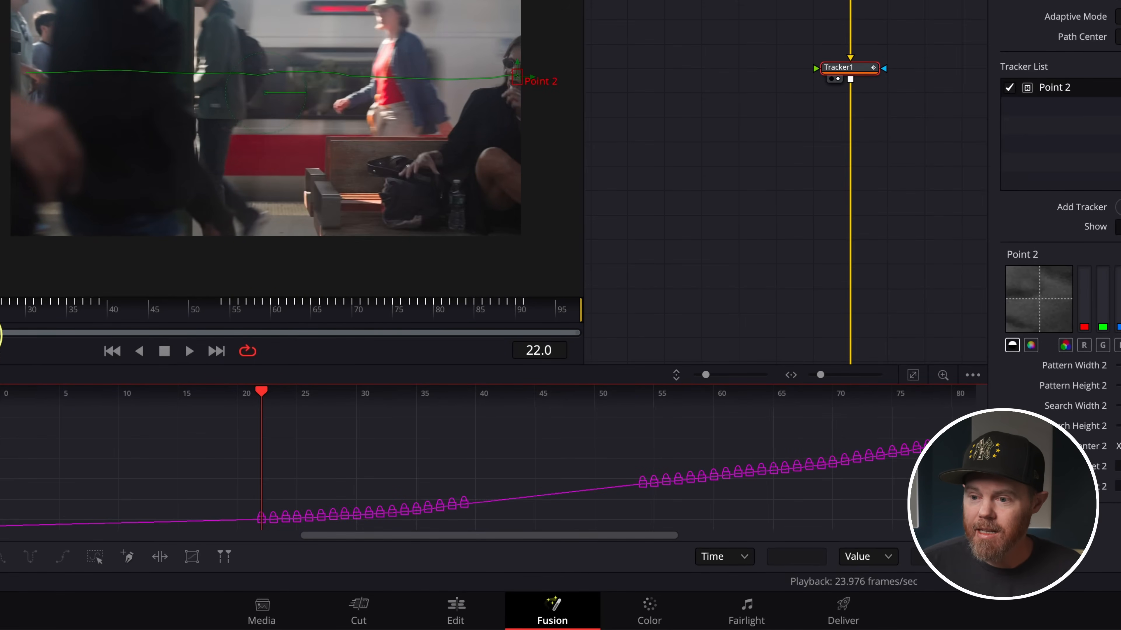
Step: Scrub before the first keyframe and out to frame 96 to check the extrapolated Point 2 path, returning to frame 22
left_click_drag(270, 392, 77, 391)
left_click_drag(0, 325, 498, 349)
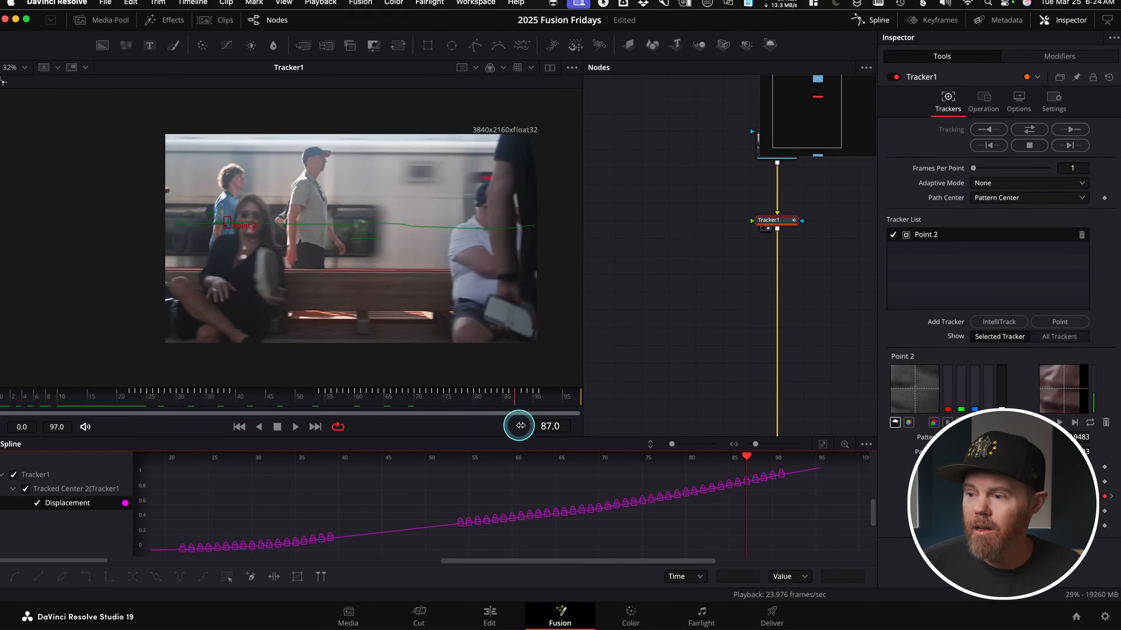
left_click_drag(519, 425, 571, 406)
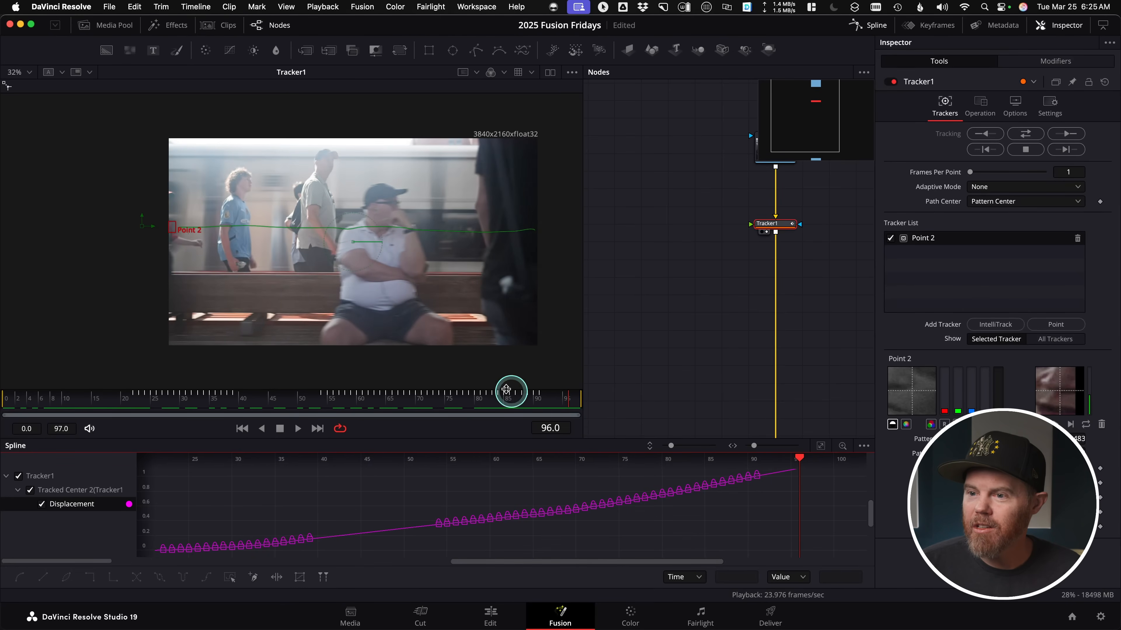
scroll(166, 253, "up", 3)
left_click_drag(561, 405, 135, 398)
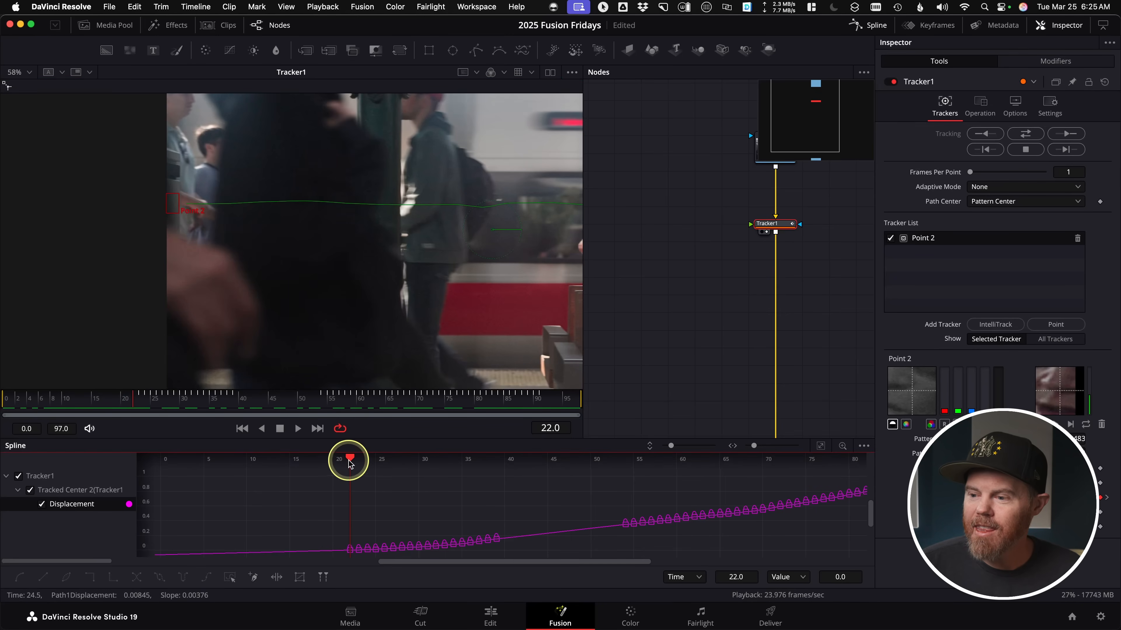
Step: Delete the Displacement keyframes at frames 22 to 24, leaving the playhead on frame 25
left_click_drag(349, 464, 418, 462)
left_click_drag(422, 315, 70, 294)
left_click_drag(378, 461, 363, 460)
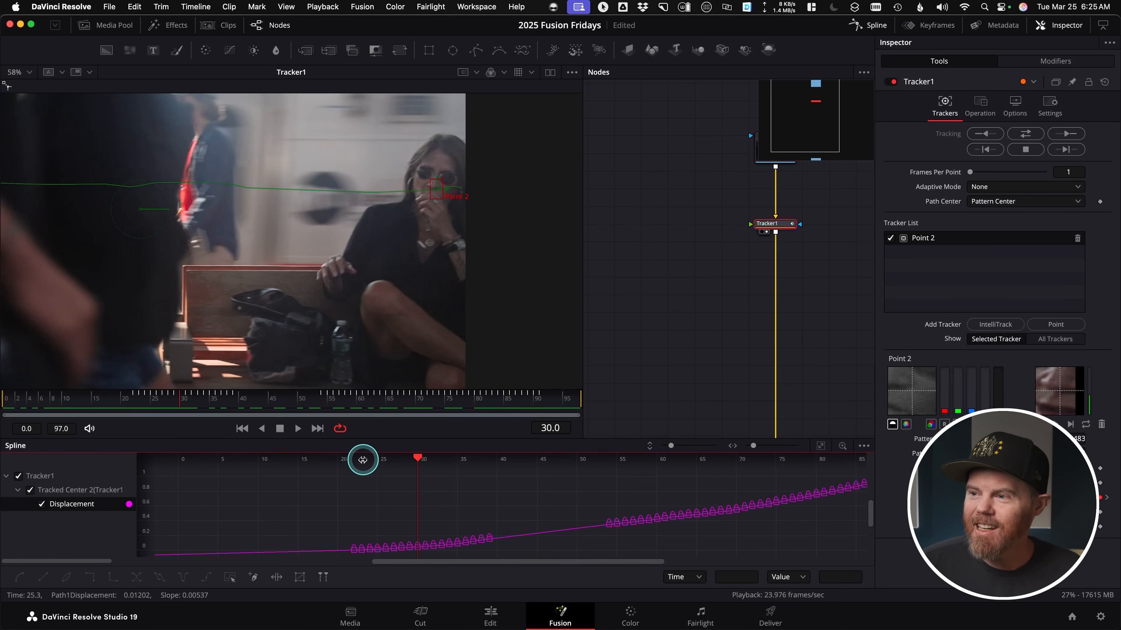
left_click_drag(418, 461, 379, 467)
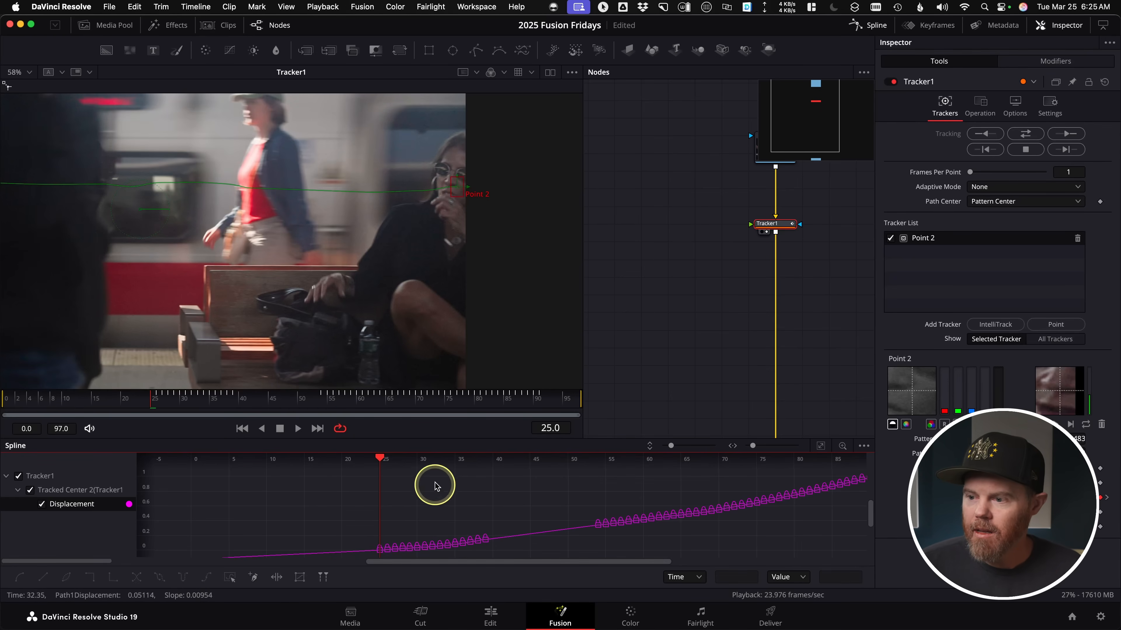
left_click_drag(201, 396, 150, 407)
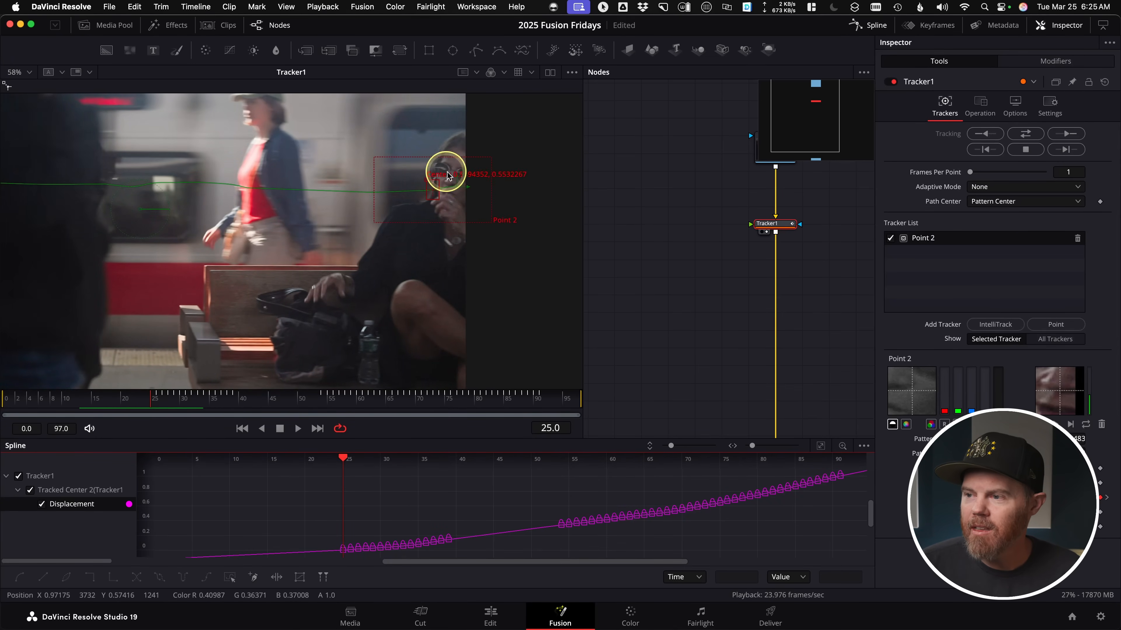
Step: Adjust the Point 2 pattern box on the woman's face at frame 25 and track backward to frame 24
scroll(446, 175, "up", 3)
left_click_drag(284, 147, 322, 141)
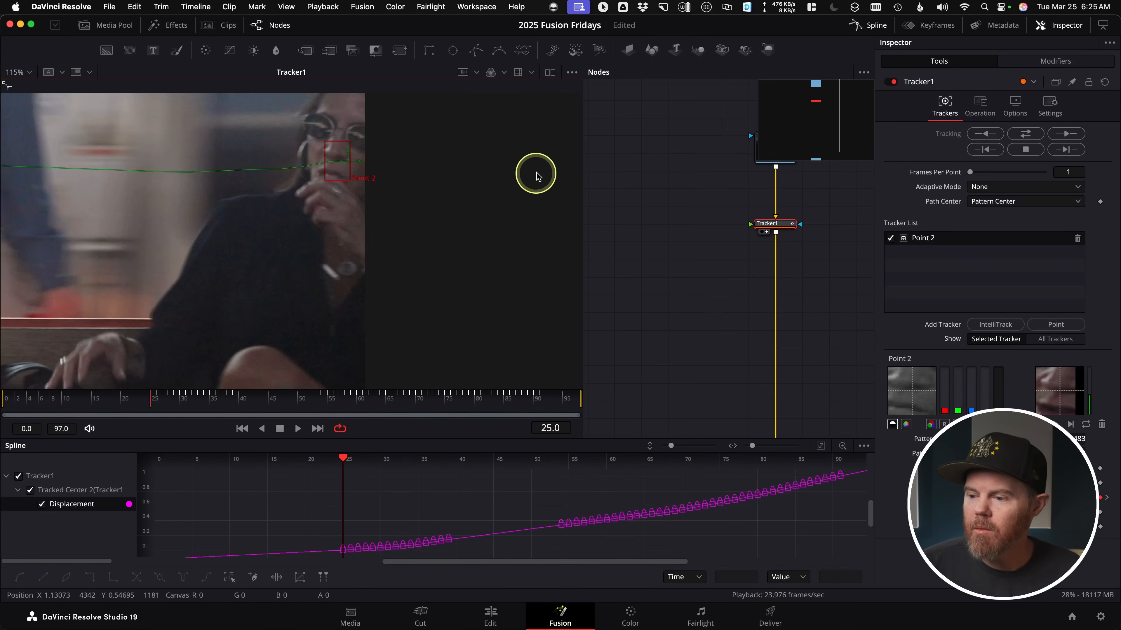
left_click(993, 150)
left_click(532, 310)
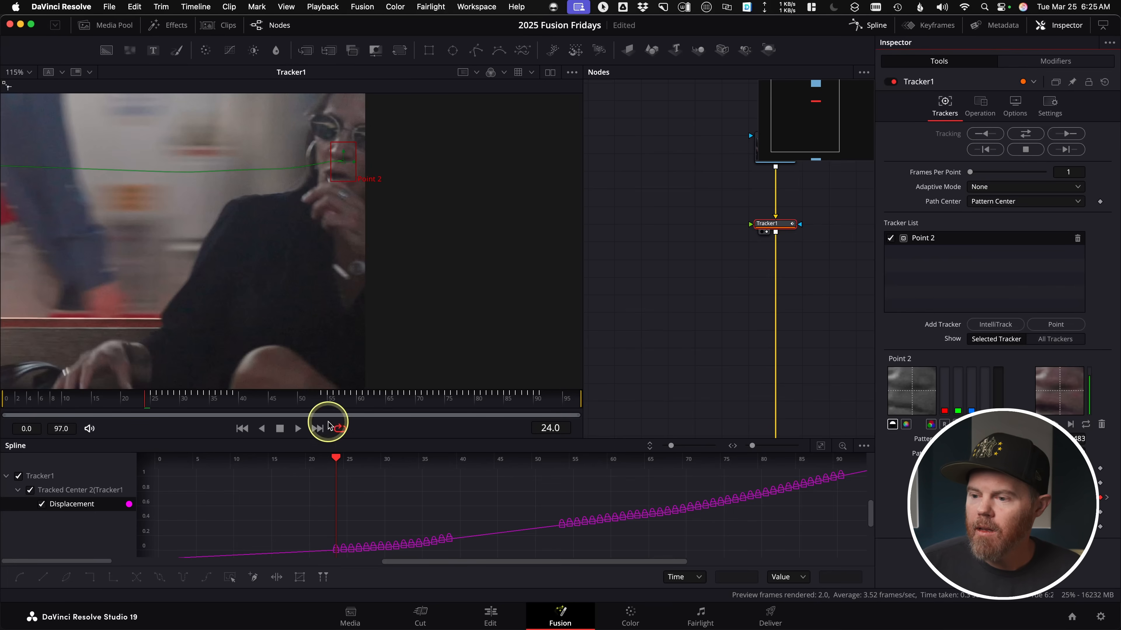
mouse_move(332, 461)
left_mouse_down()
mouse_move(252, 460)
mouse_move(340, 468)
left_mouse_up()
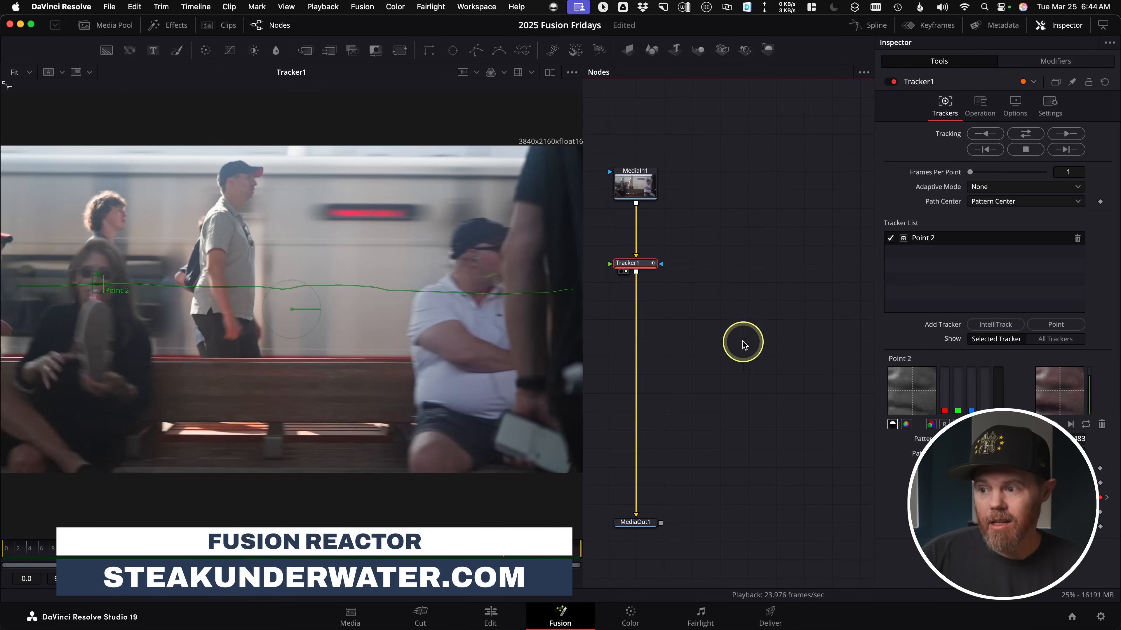
Step: Switch to Safari to view the Reactor 3 Release Announcement page on steakunderwater.com, and return to DaVinci Resolve
key("super+Tab")
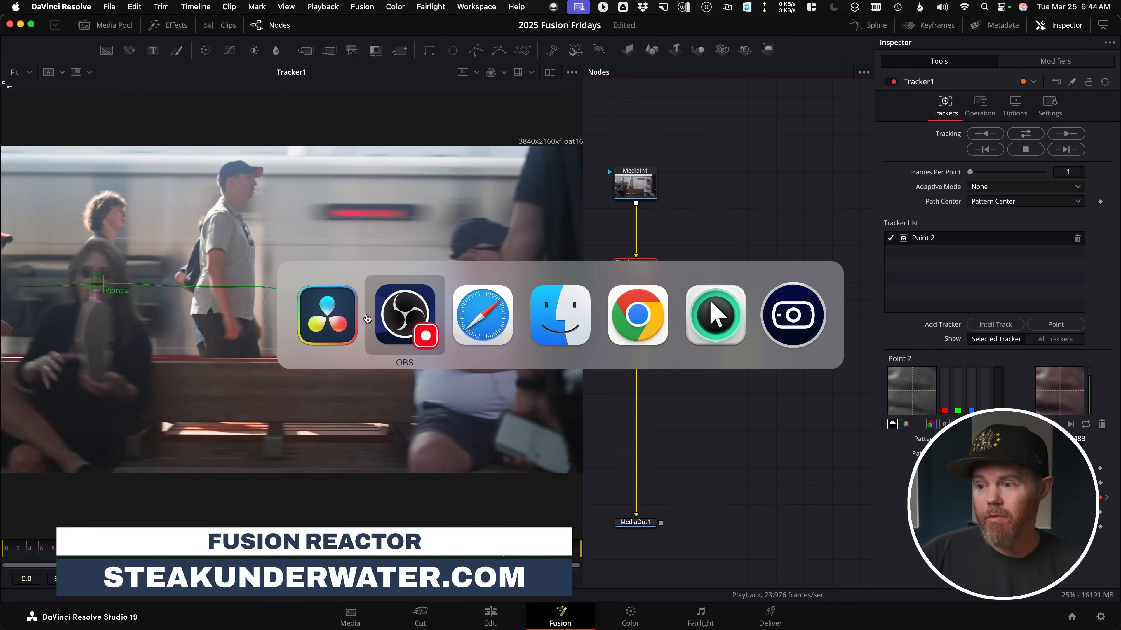
left_click(480, 321)
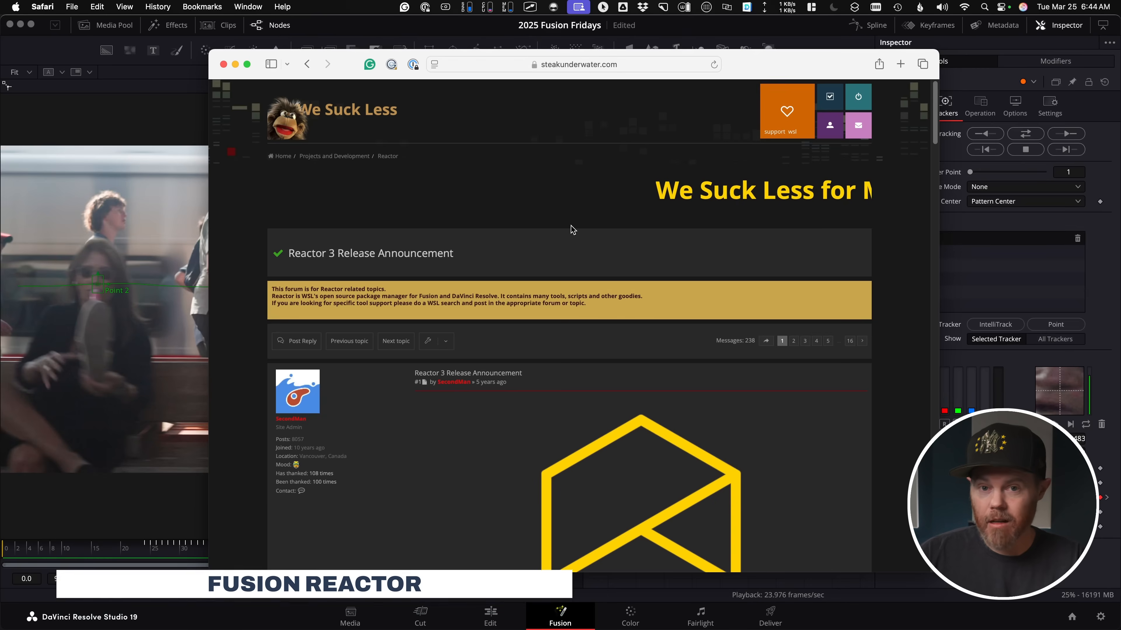
key("super+Tab")
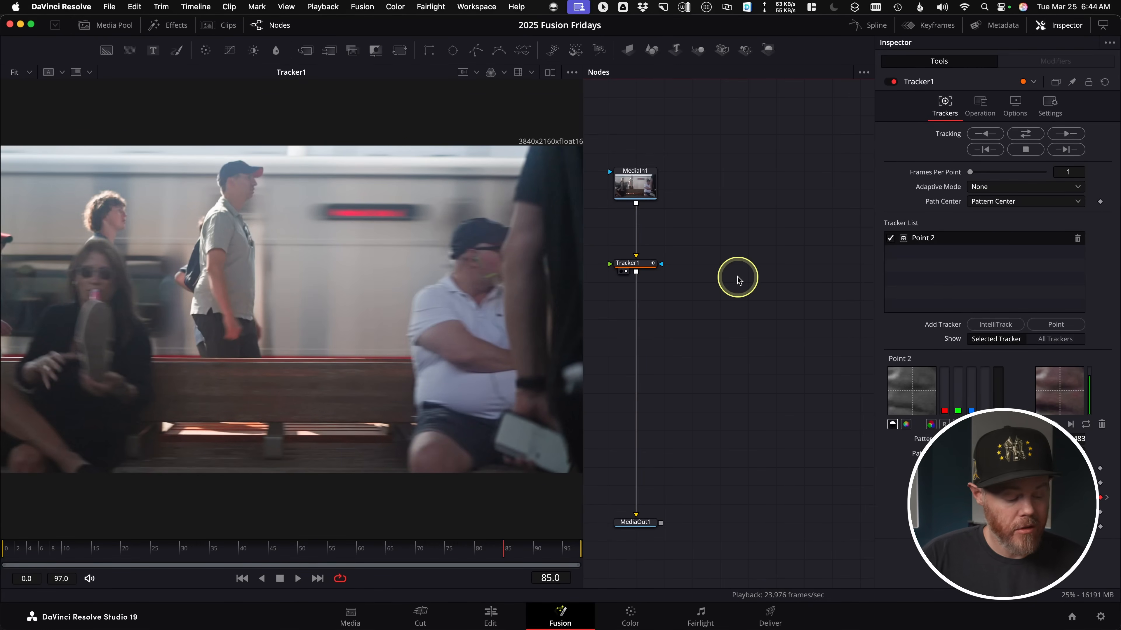
Step: Add an ml_TrackerTool node and place it beside the Tracker1 node
key("shift+space")
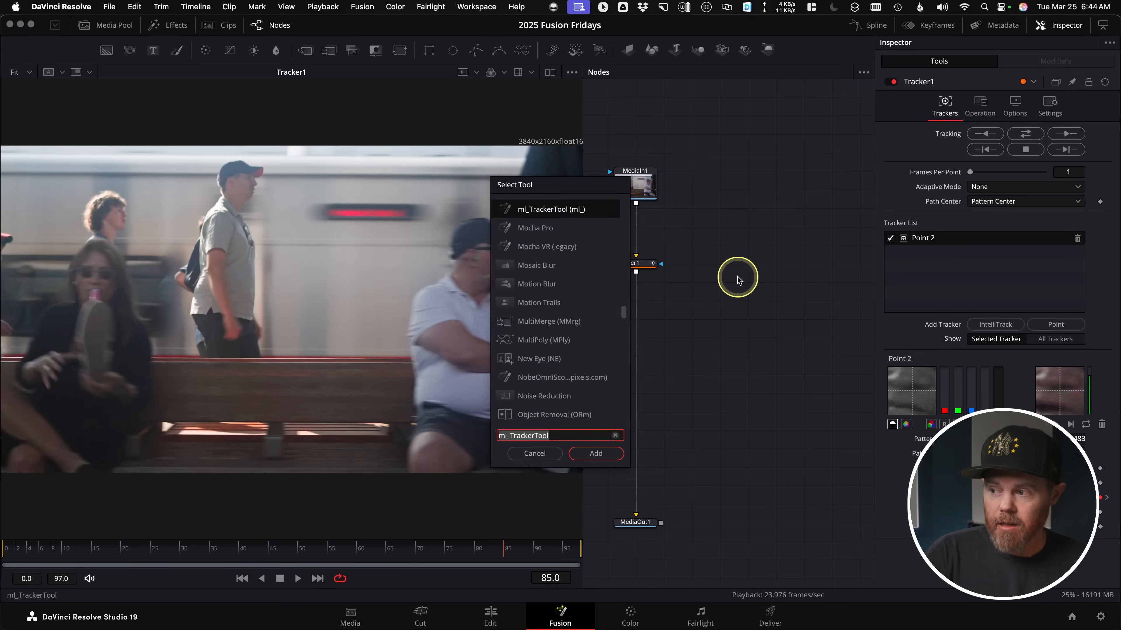
type("track")
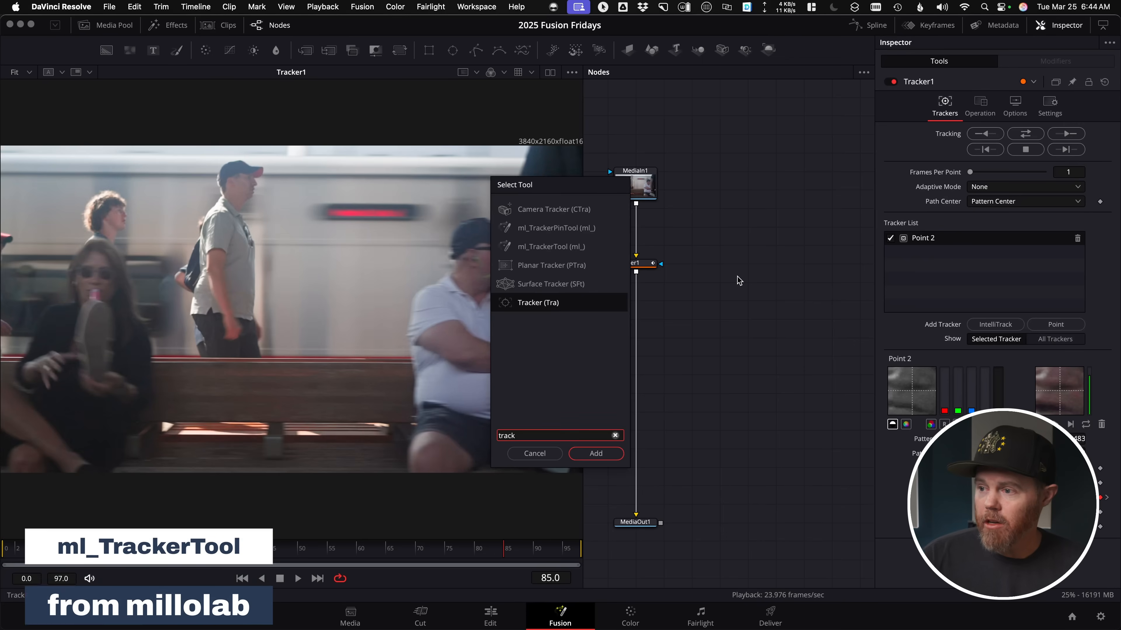
left_click(544, 250)
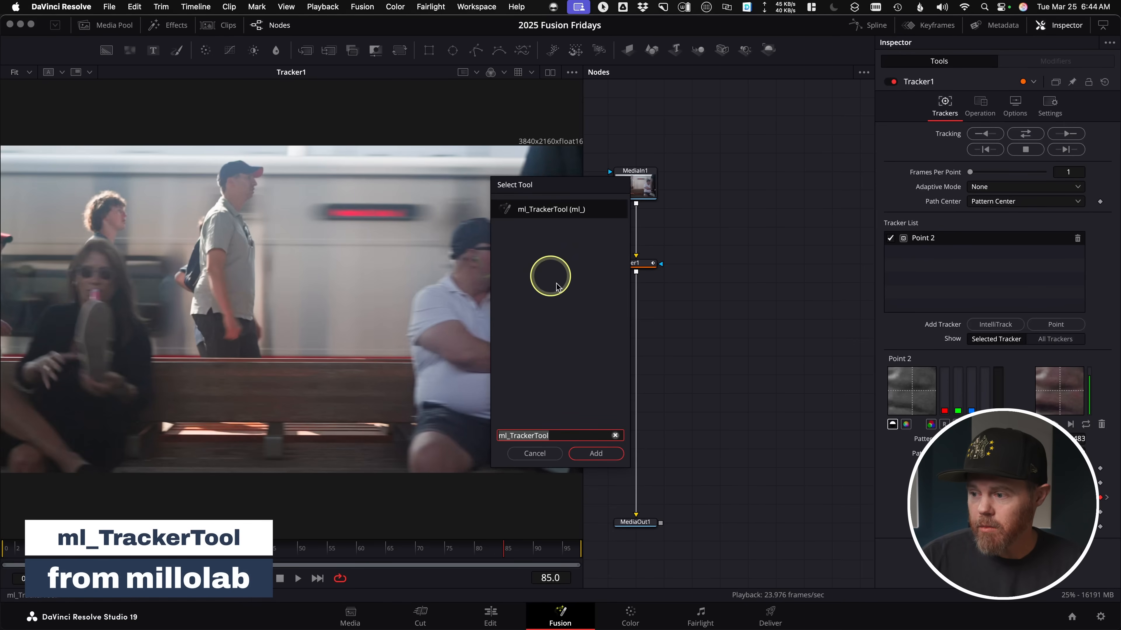
left_click(618, 455)
left_click_drag(742, 271, 771, 271)
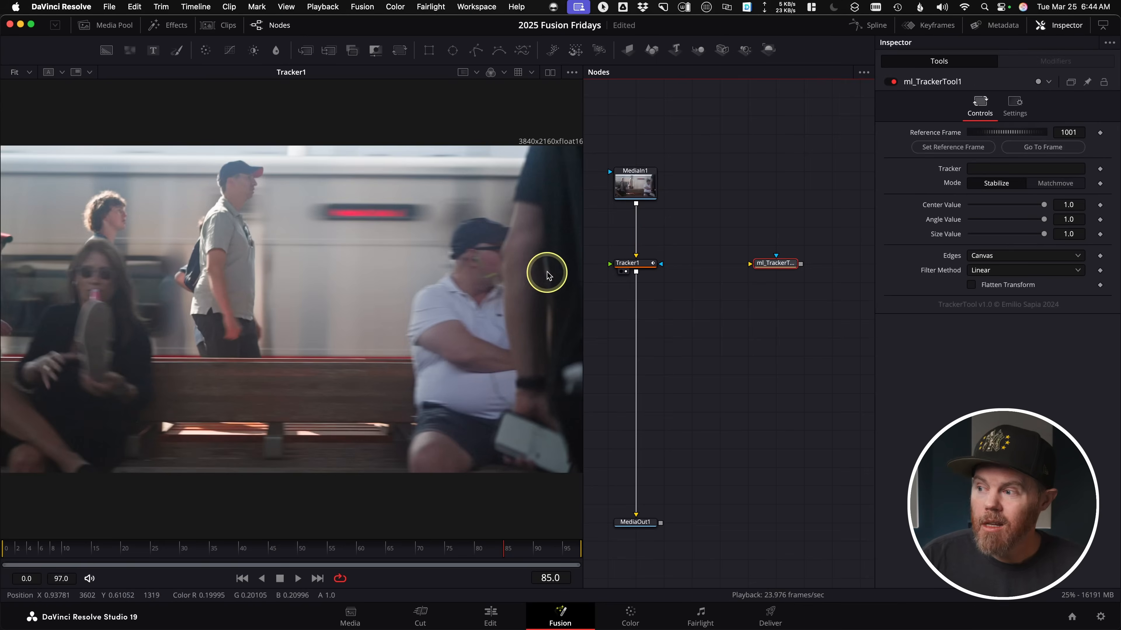
Step: Feed MediaIn1 into the ml_TrackerTool node, display it in the viewer and assign Tracker1 as its tracker
left_click_drag(637, 184, 646, 157)
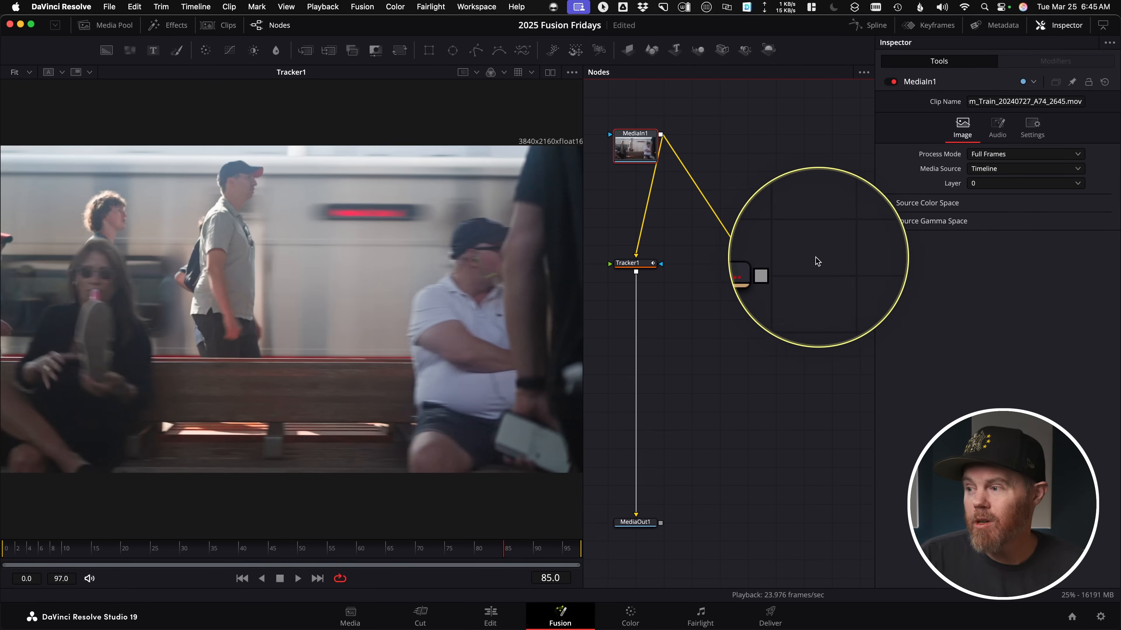
left_click(769, 268)
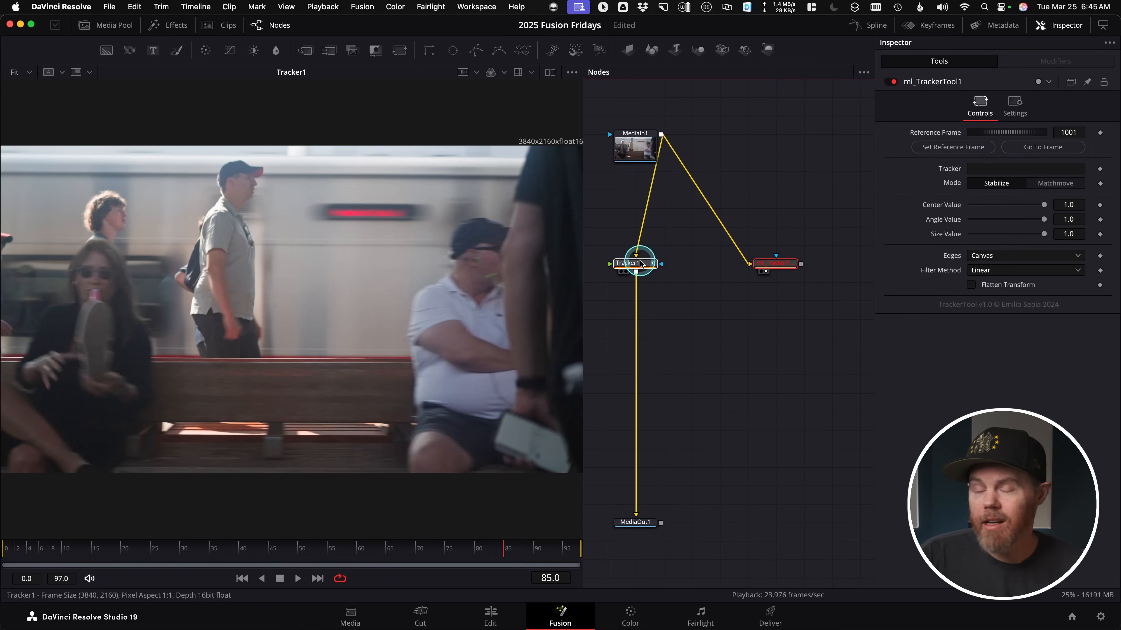
left_click_drag(639, 260, 944, 170)
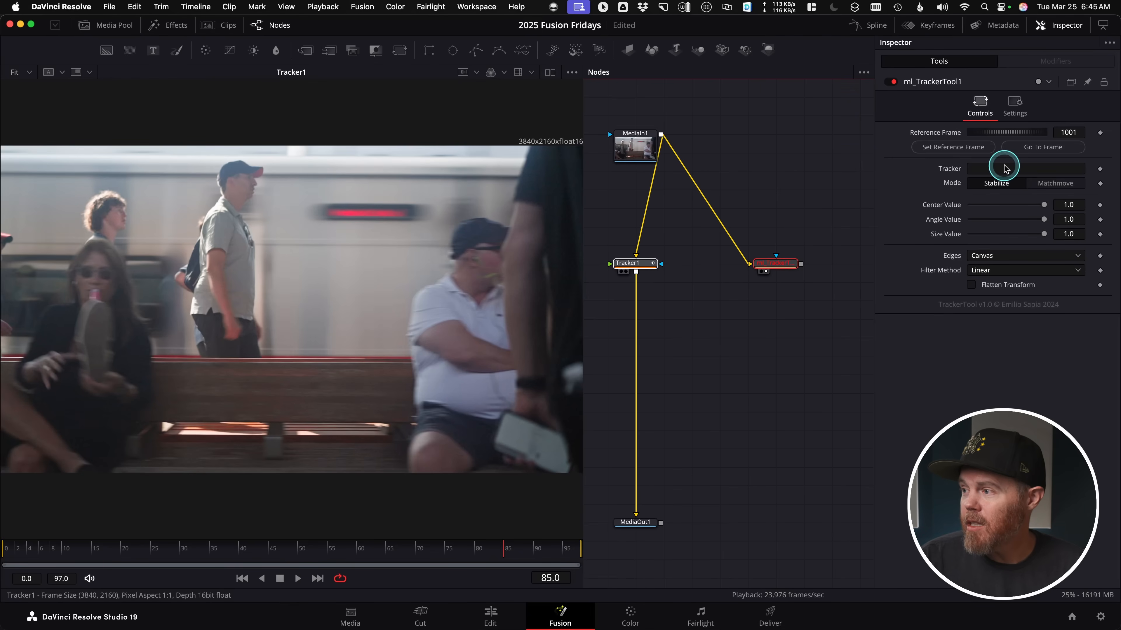
left_click_drag(1008, 168, 1006, 167)
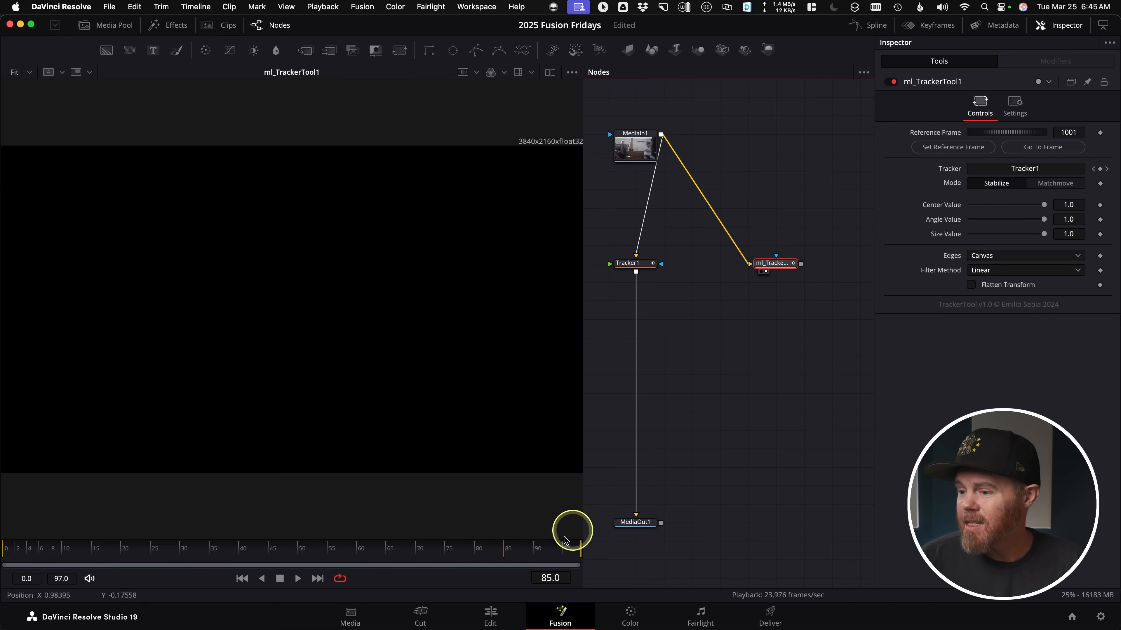
Step: Set the ml_TrackerTool reference frame to 70 and play back the stabilized shot
left_click_drag(463, 551, 316, 548)
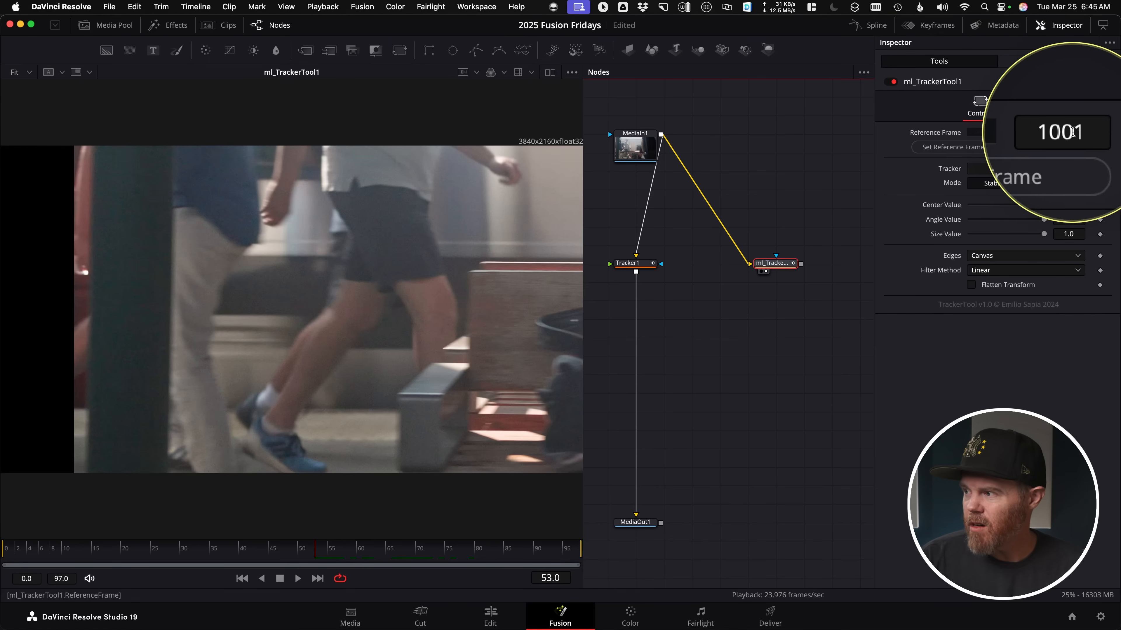
left_click_drag(370, 560, 412, 557)
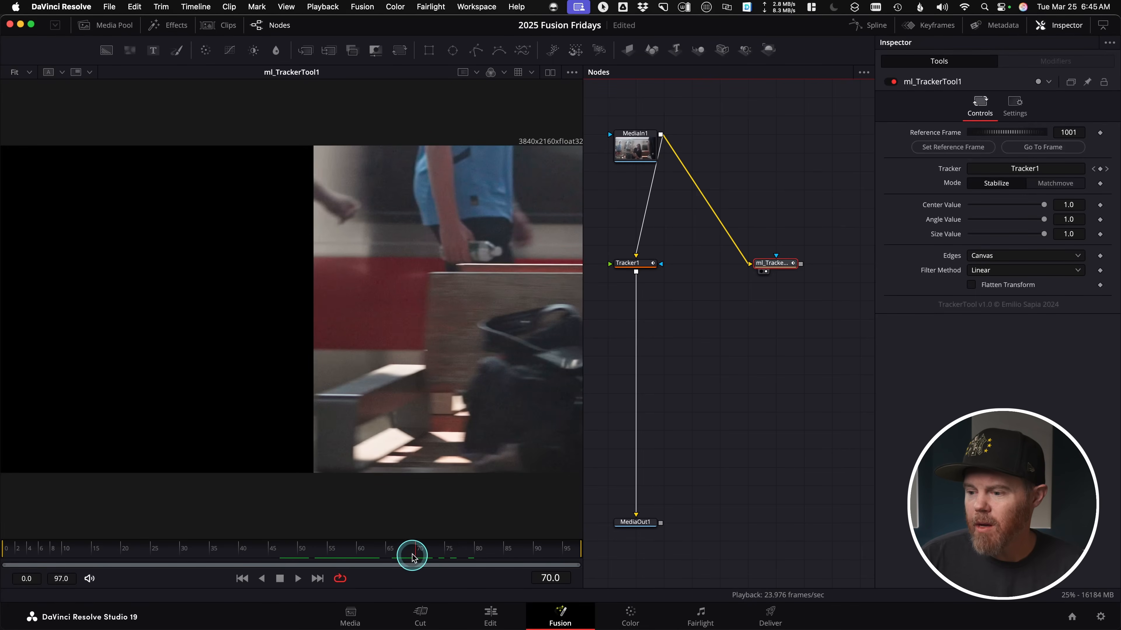
left_click(932, 148)
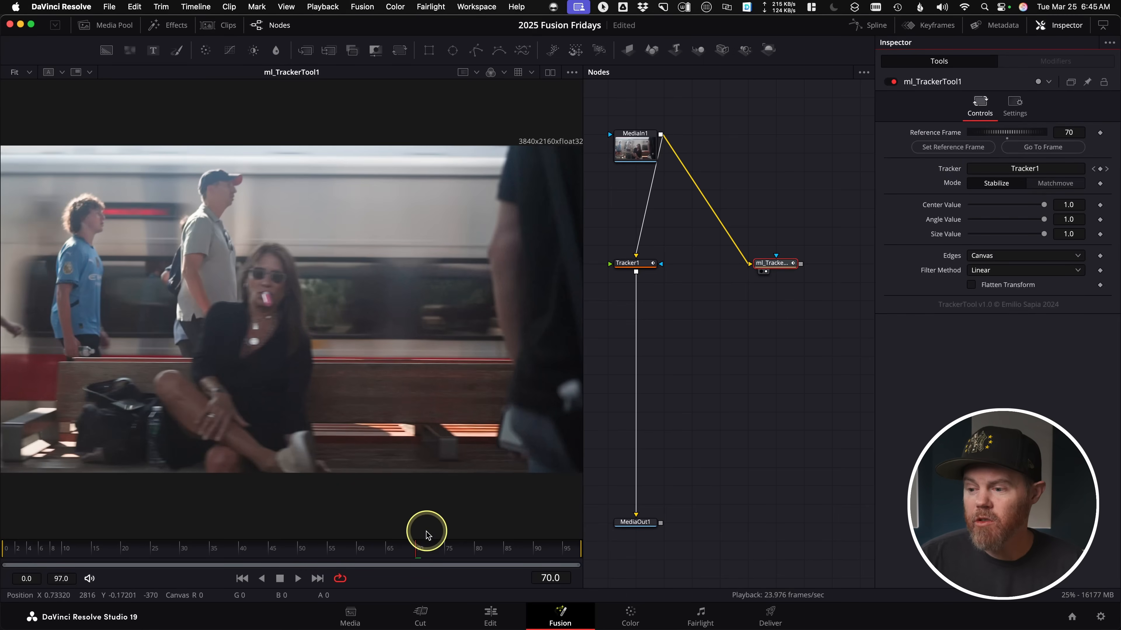
left_click_drag(394, 553, 418, 551)
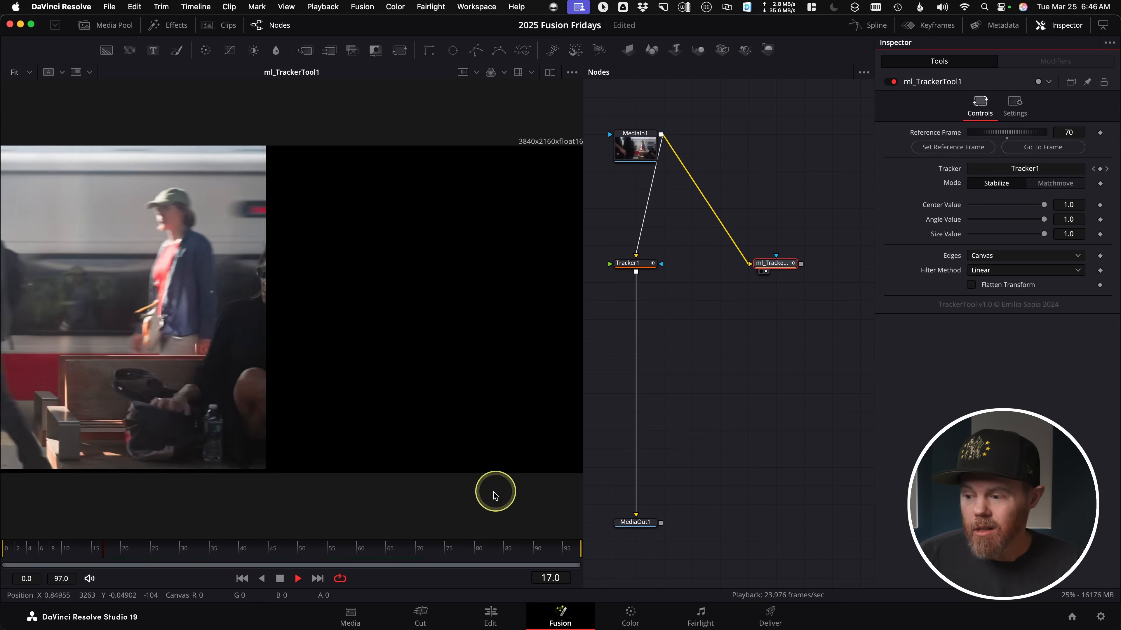
Step: Return to frame 70 and add a B-Spline mask node above the ml_TrackerTool node
mouse_move(422, 570)
left_mouse_down()
mouse_move(400, 556)
mouse_move(420, 554)
left_mouse_up()
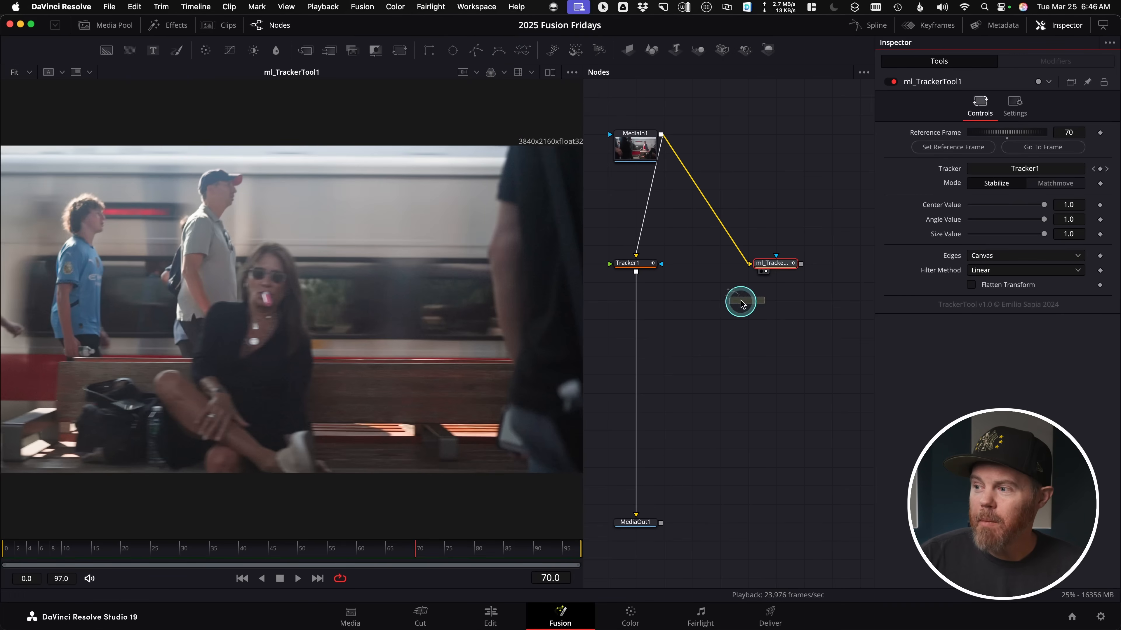
left_click_drag(771, 213, 770, 210)
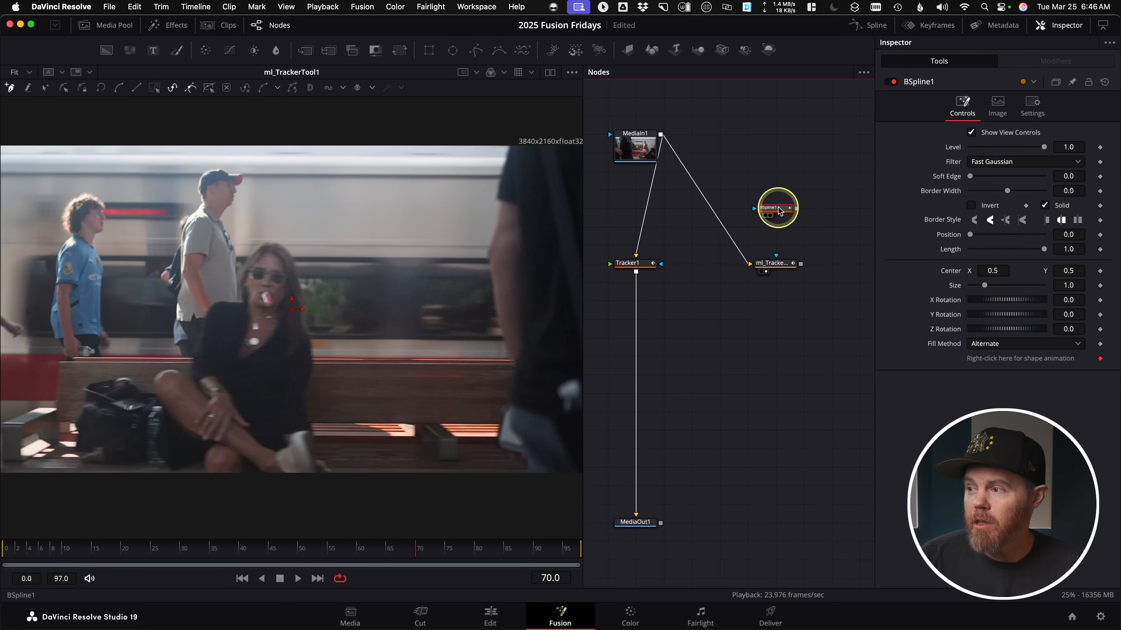
Step: Draw a closed four-point B-Spline around the seated woman's face at frame 70
key("ctrl+m")
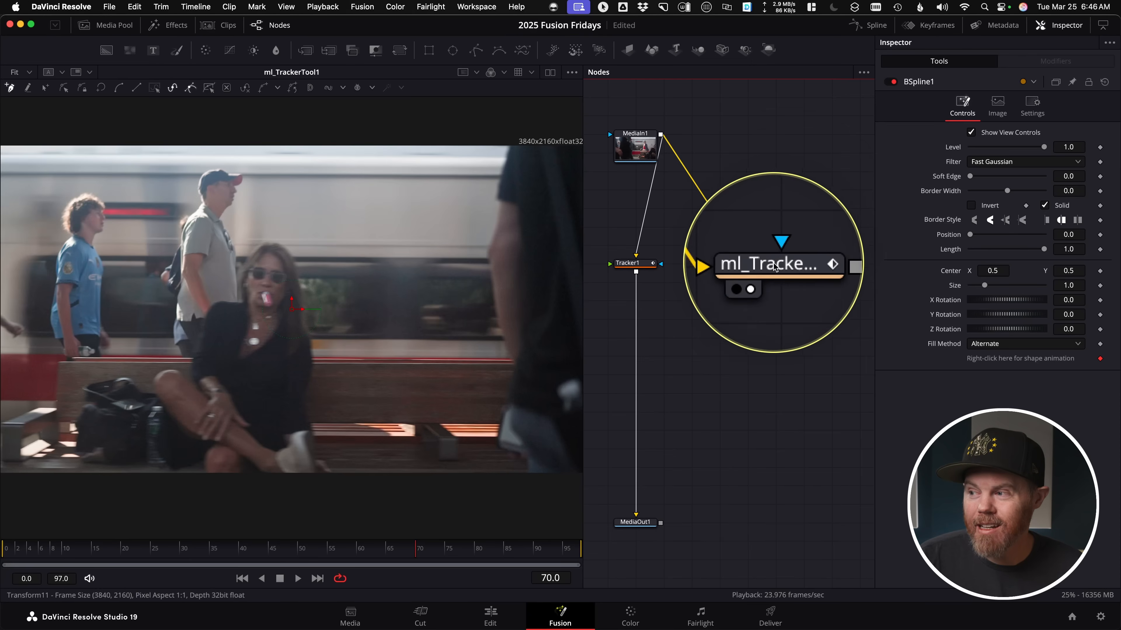
key("ctrl+m")
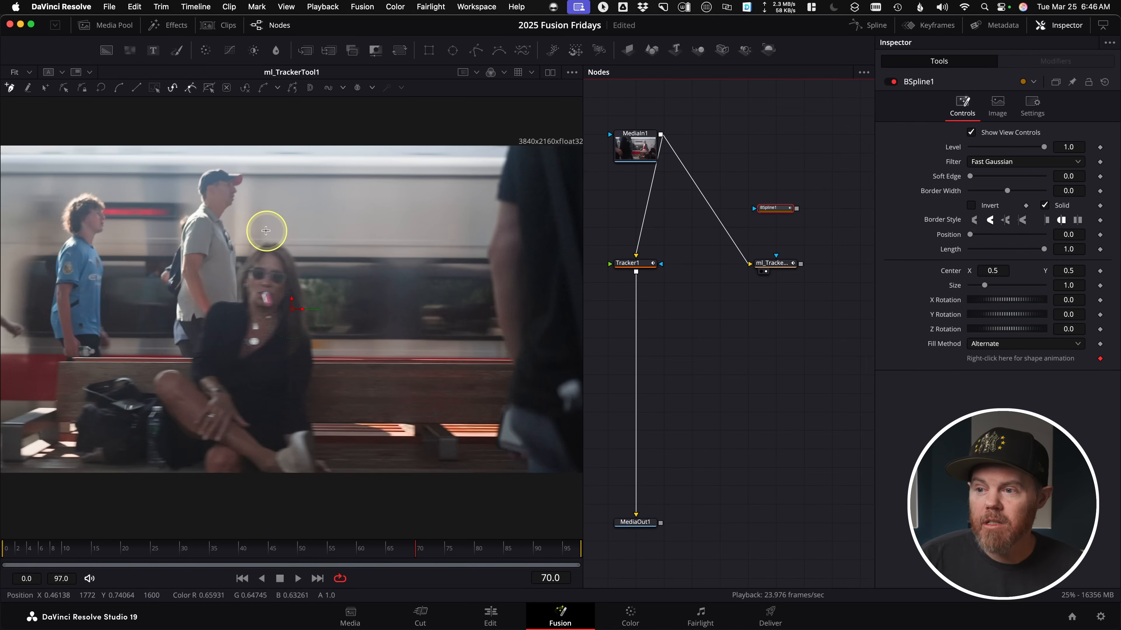
left_click(269, 231)
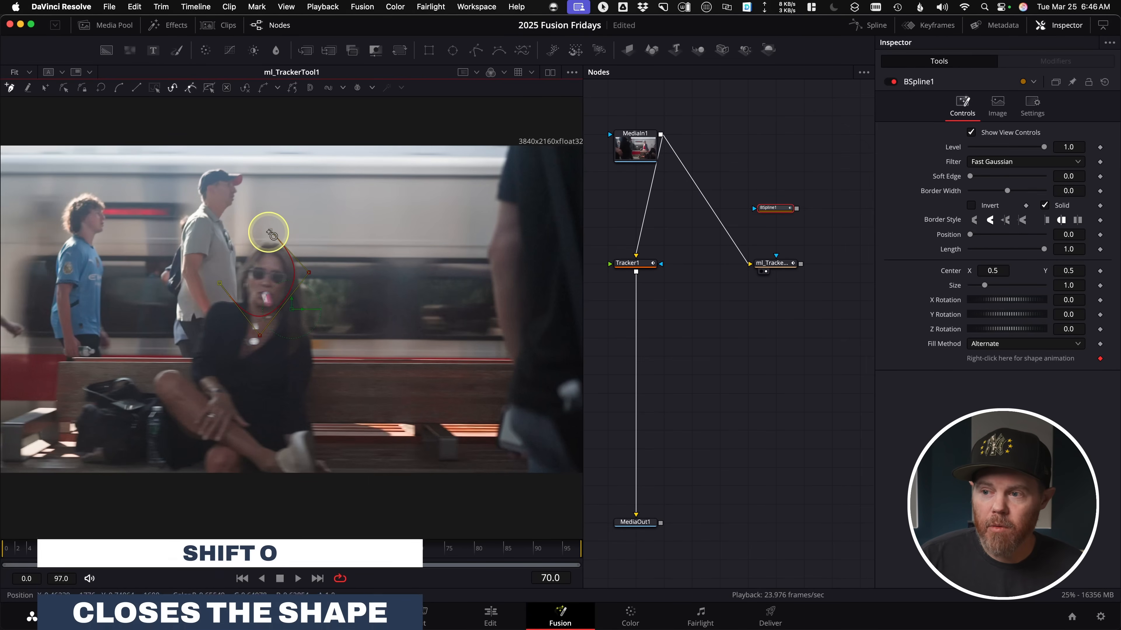
key("ctrl+m")
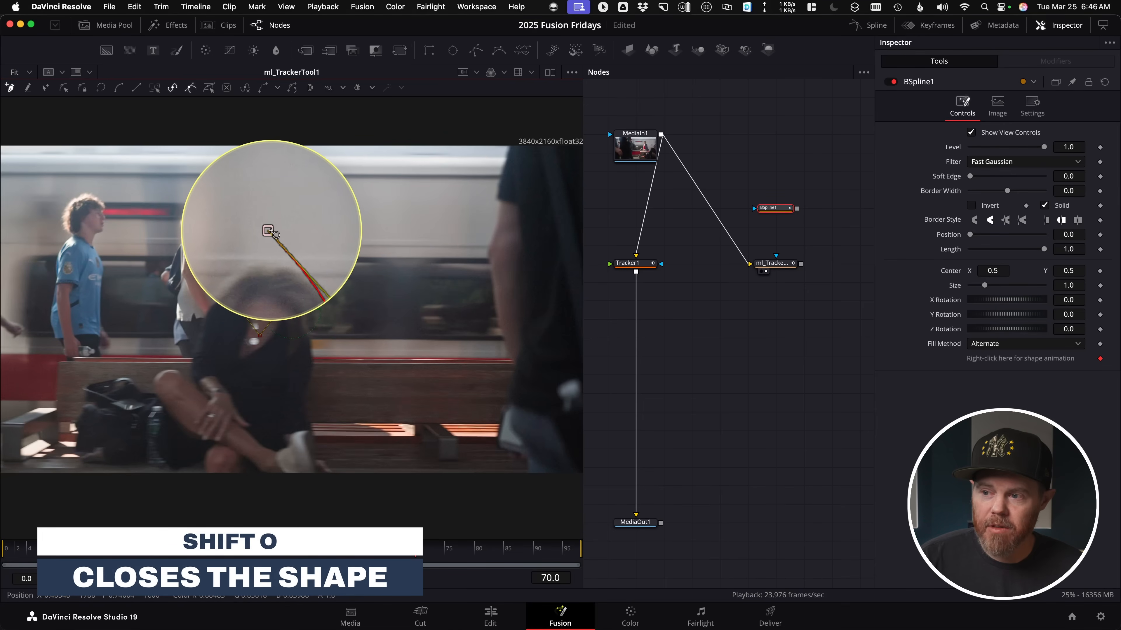
left_click(270, 231)
key("shift+o")
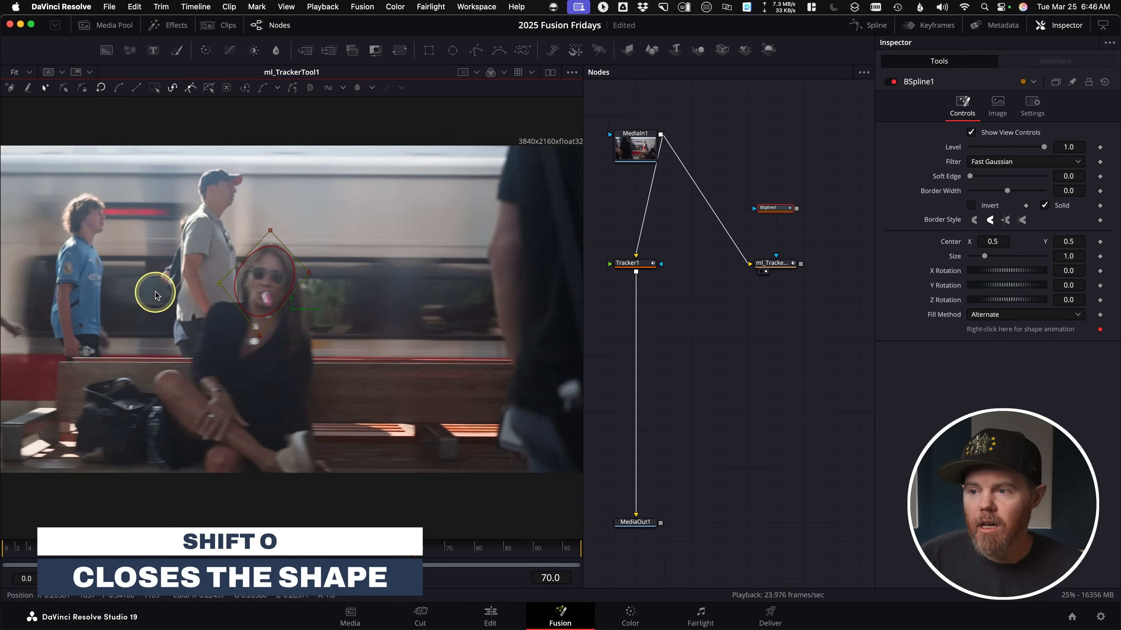
Step: Pull the B-Spline's control point beside the man in the grey shirt inward to fit the woman's face
scroll(170, 280, "up", 5)
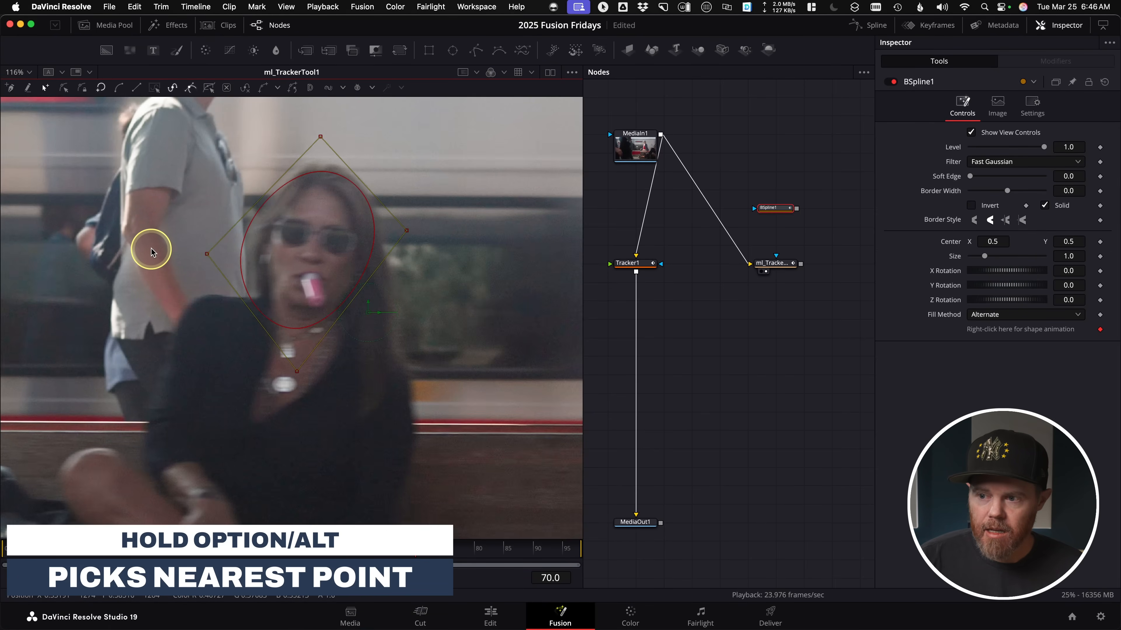
left_click_drag(156, 253, 181, 252)
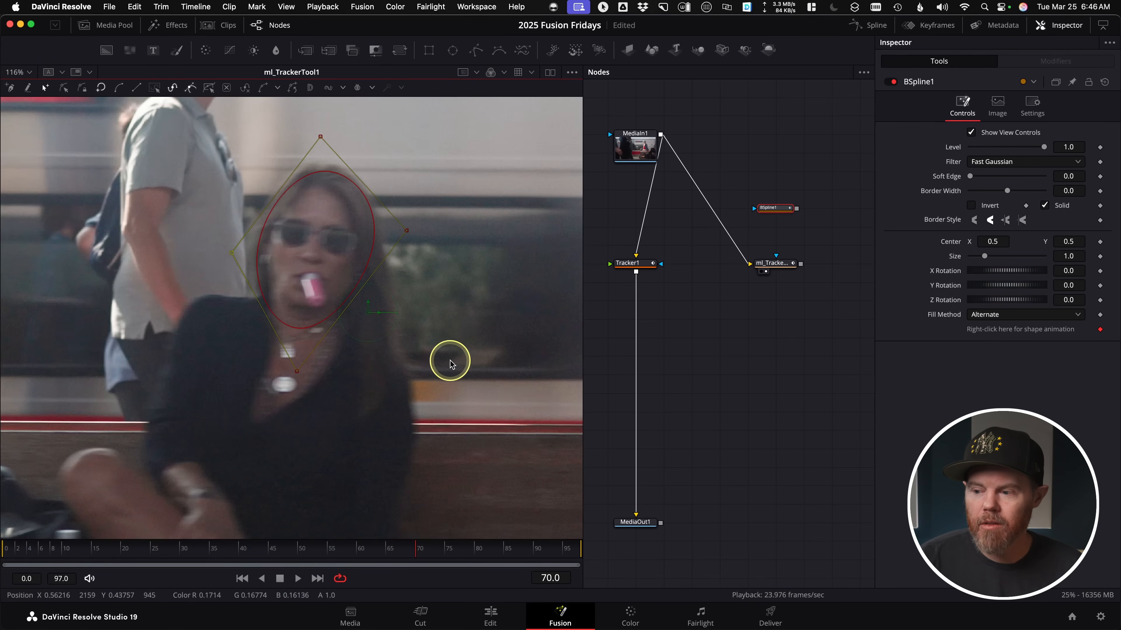
scroll(450, 362, "down", 4)
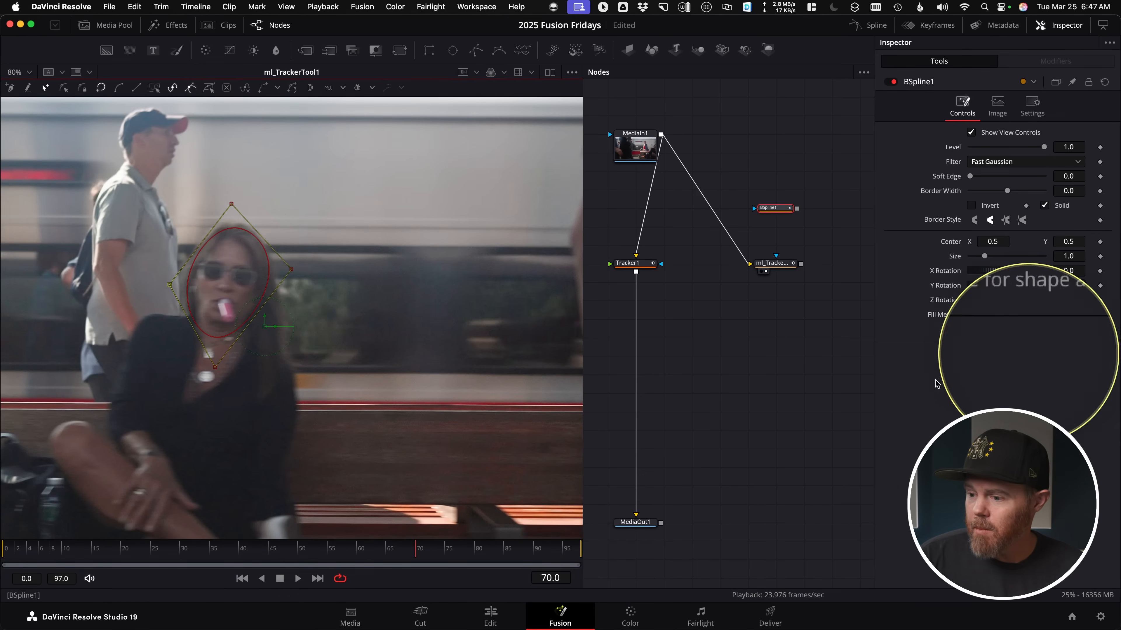
Step: Check the B-Spline on the frames after 70 and keyframe its outer point closer to the face at frame 89
left_click(417, 552)
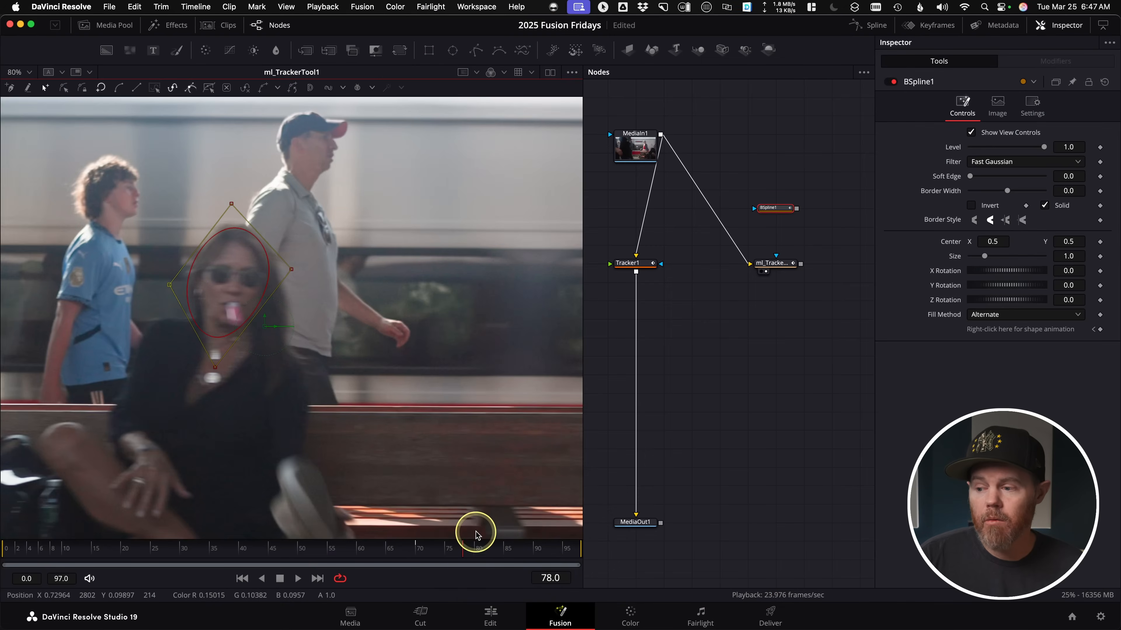
left_click_drag(458, 551, 532, 567)
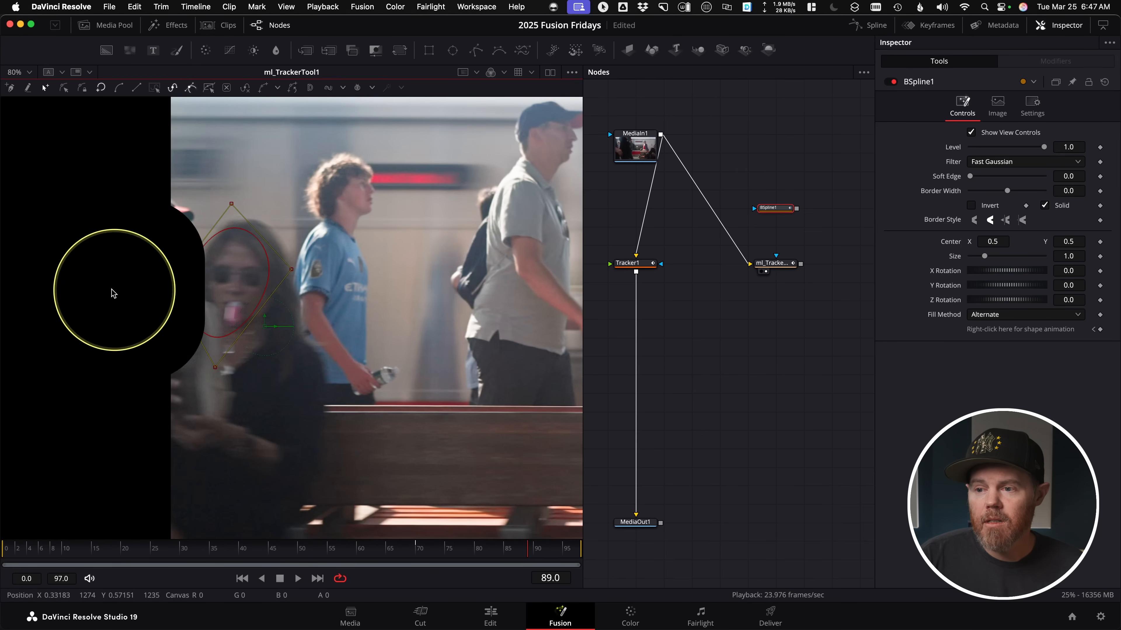
right_click(122, 290)
left_click(128, 248)
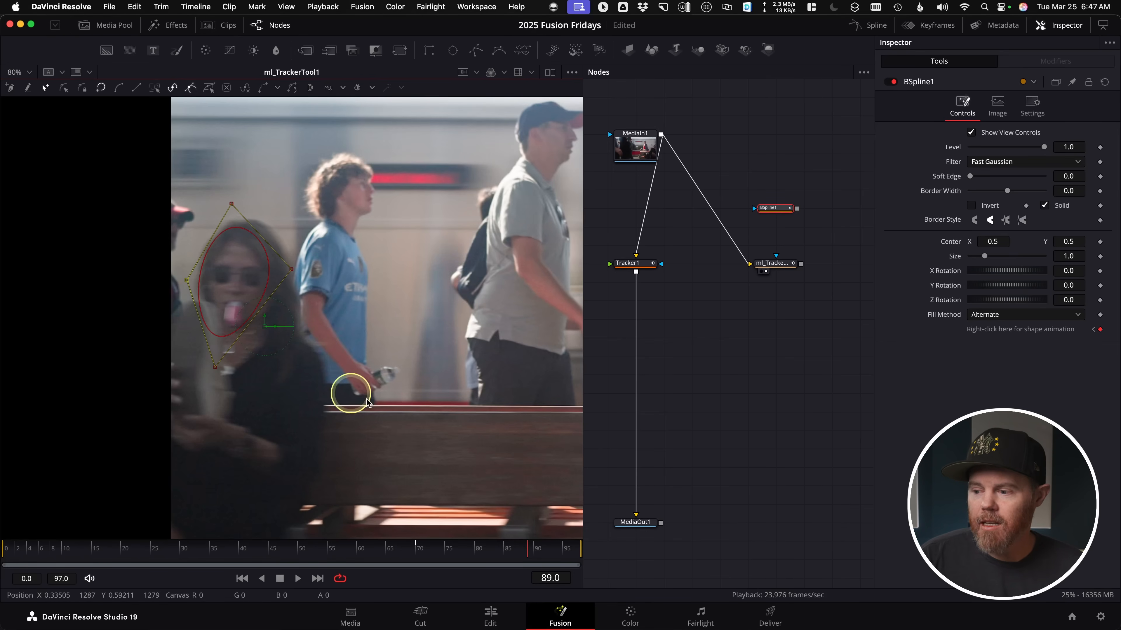
Step: Move the whole B-Spline onto the woman's face at frames 58 and 37, and play back the stabilized shot
left_click_drag(511, 548, 345, 555)
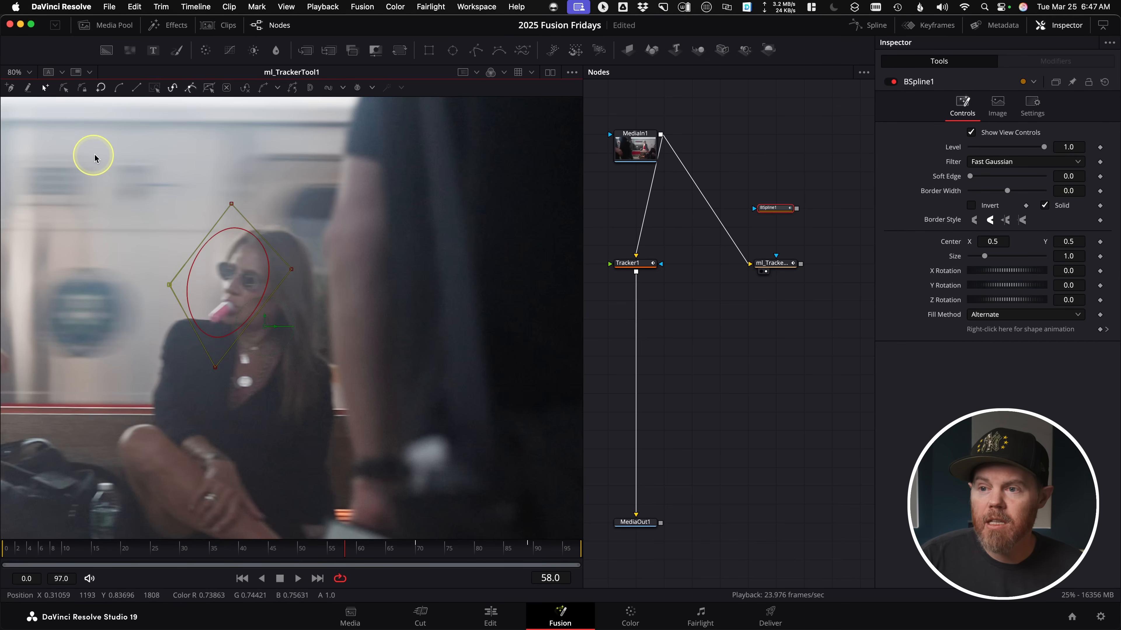
left_click_drag(149, 182, 334, 394)
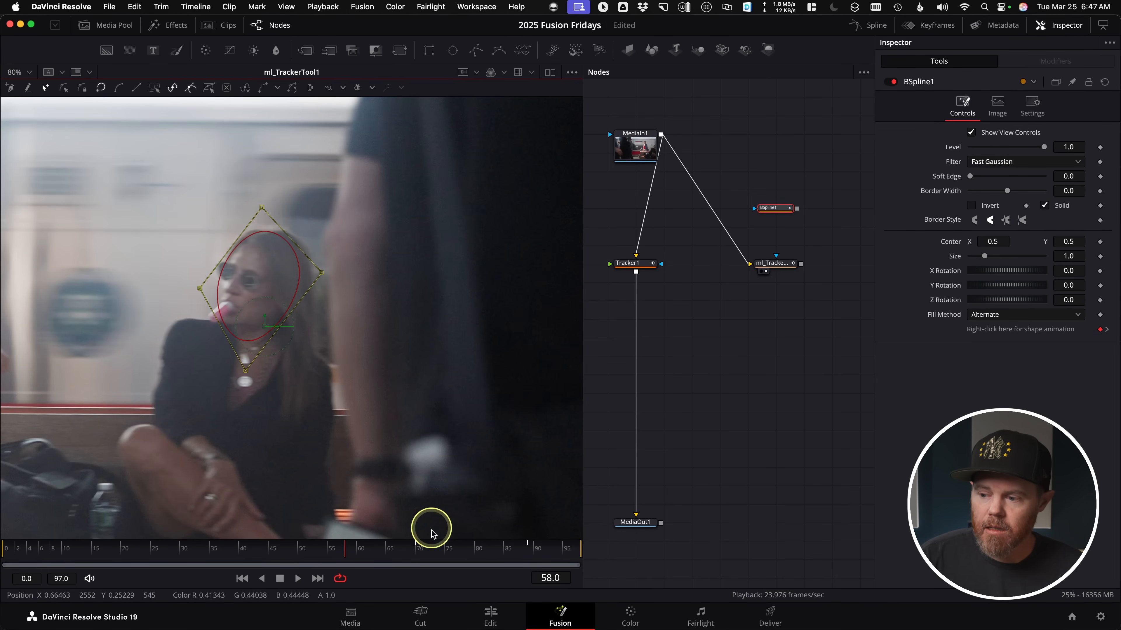
left_click_drag(348, 549, 221, 538)
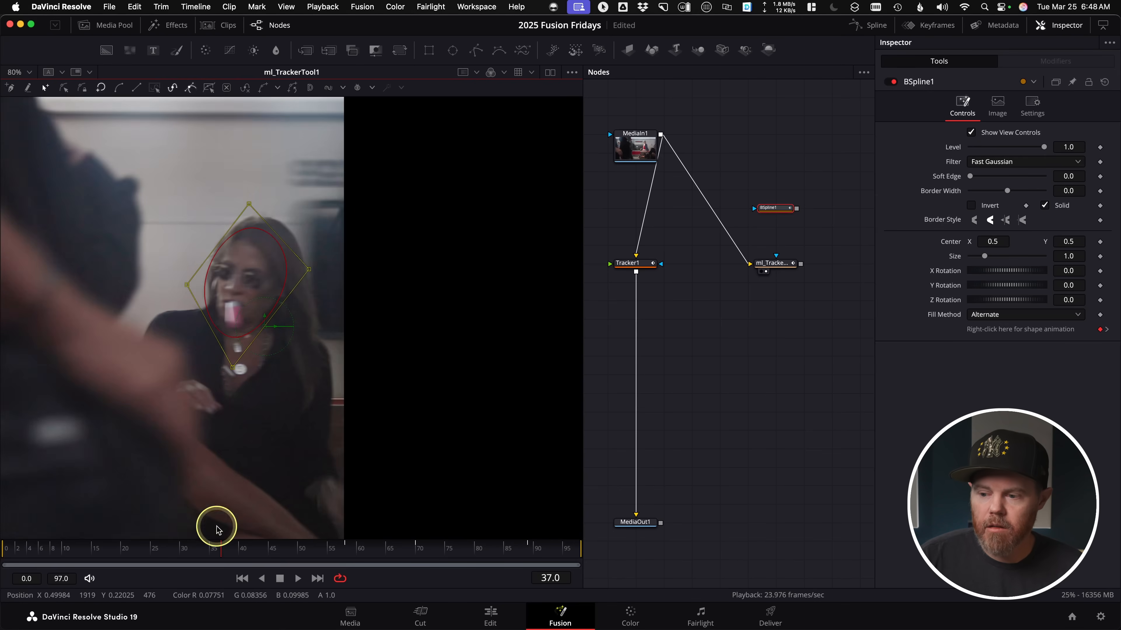
left_click_drag(213, 550, 200, 546)
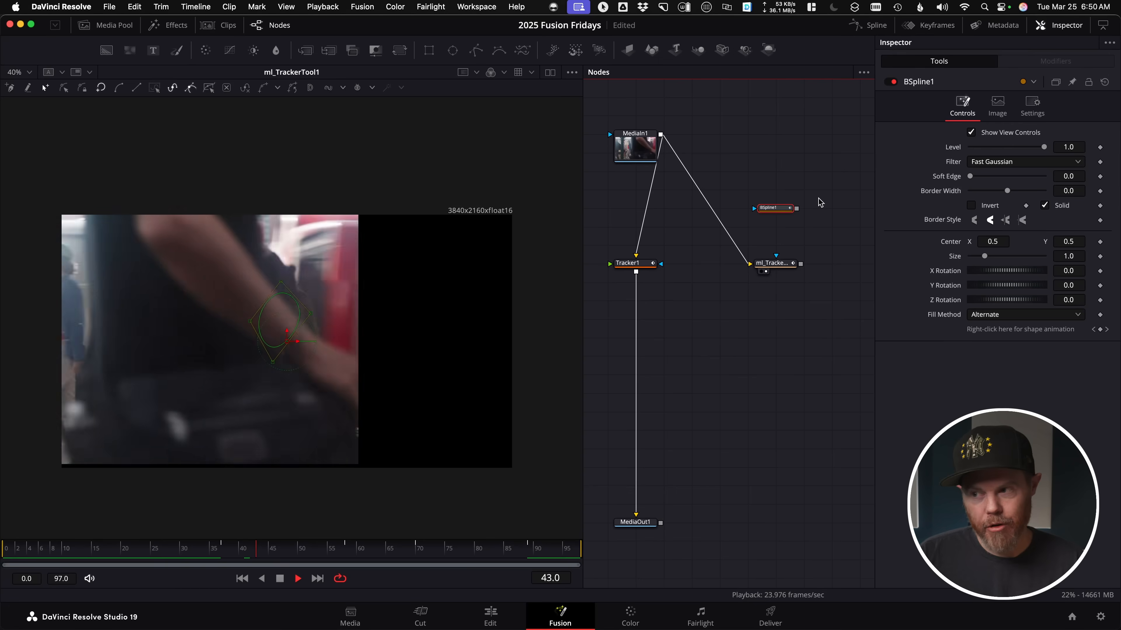
key("space")
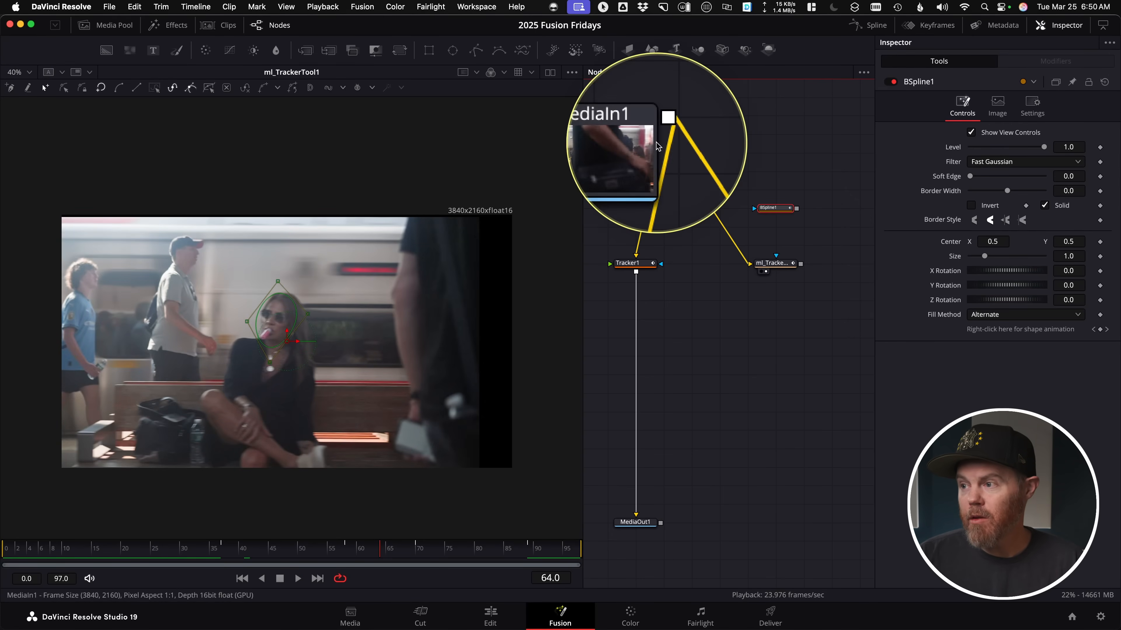
Step: Disconnect MediaIn1 from the ml_TrackerTool node and feed BSpline1 into its main input instead
mouse_move(747, 264)
left_mouse_down()
mouse_move(704, 278)
mouse_move(728, 270)
left_mouse_up()
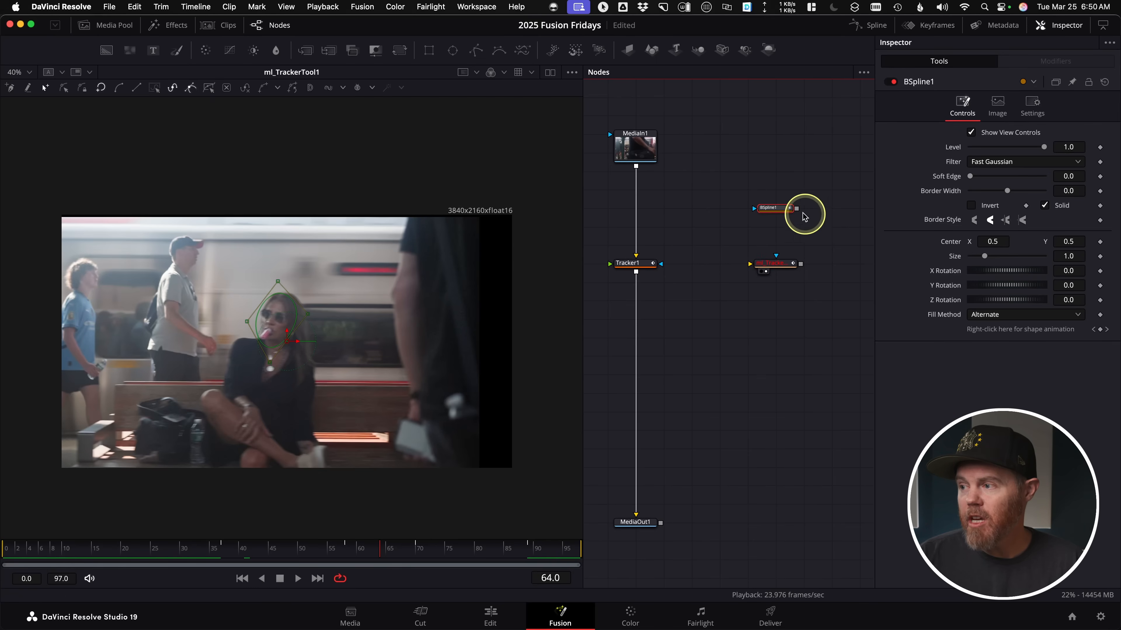
left_click_drag(794, 212, 753, 264)
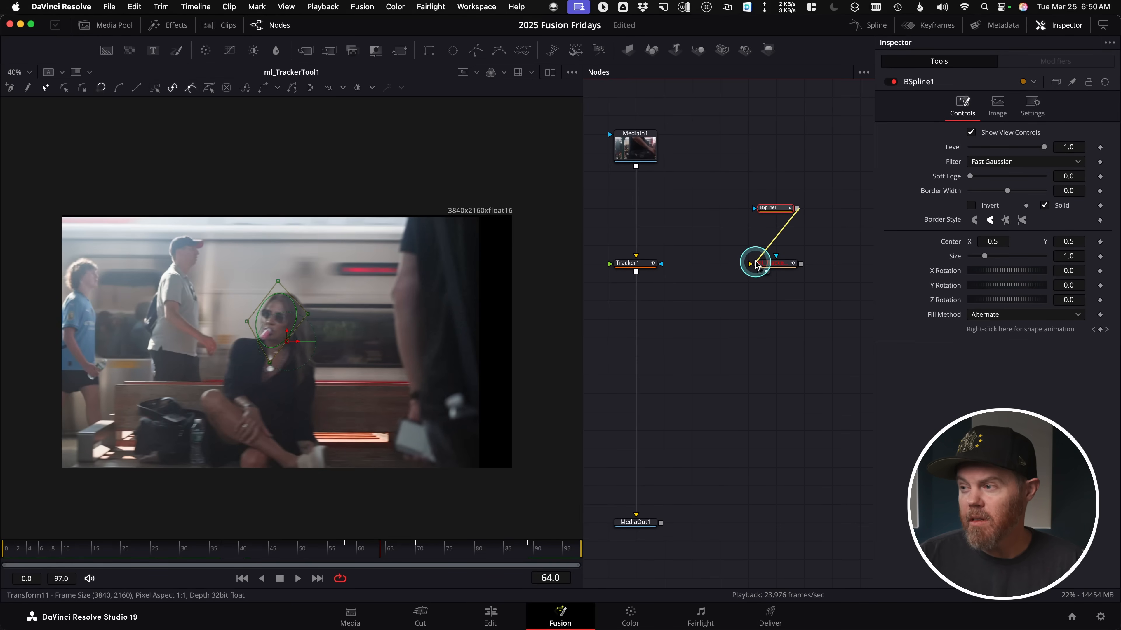
left_click_drag(753, 264, 752, 264)
left_click(779, 273)
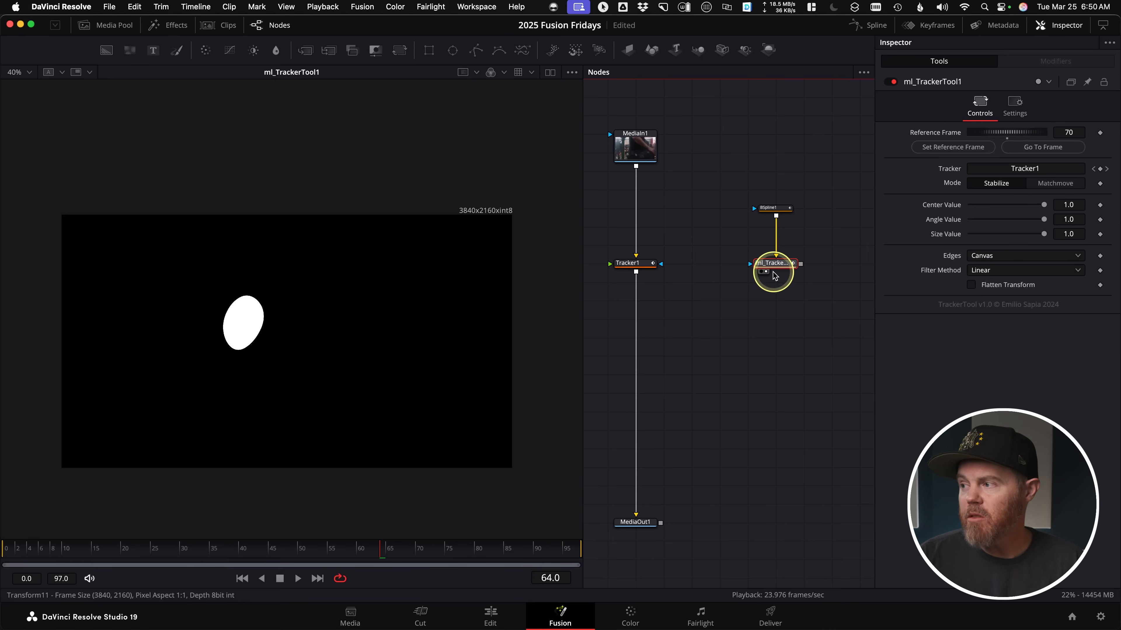
Step: Switch the ml_TrackerTool mode to Matchmove and play back the moving mask
key("ctrl")
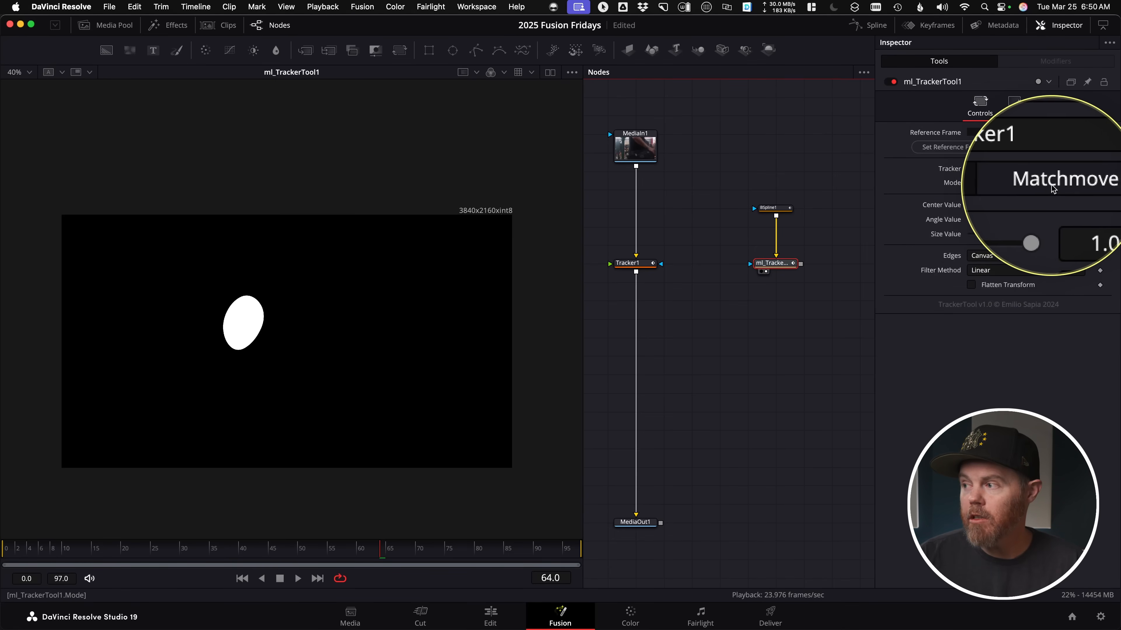
left_click(1053, 187)
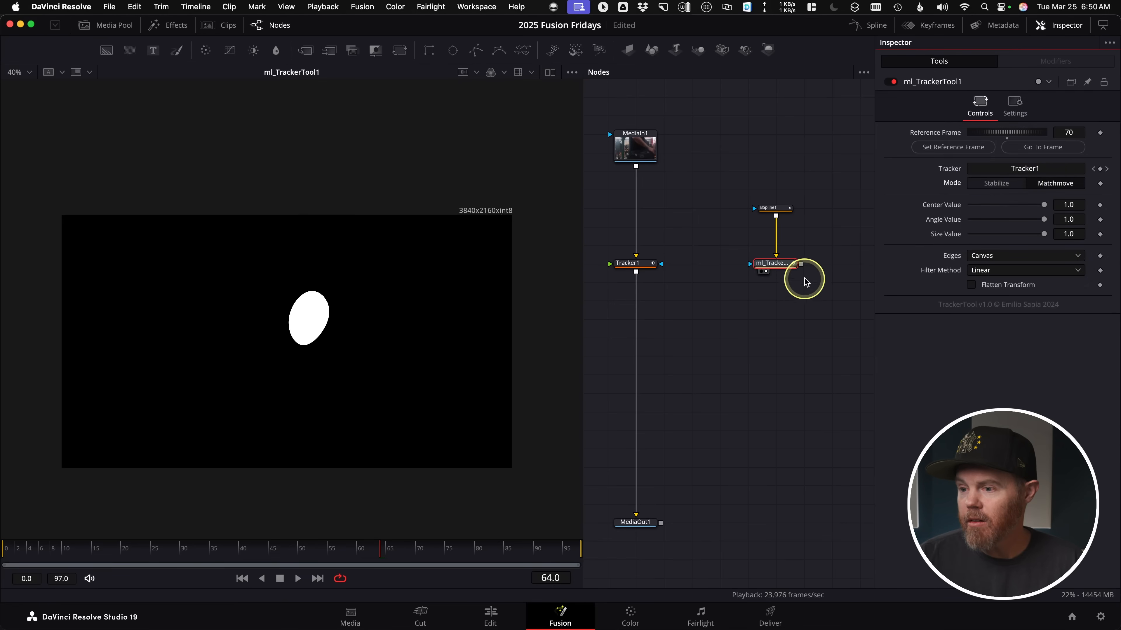
key("space")
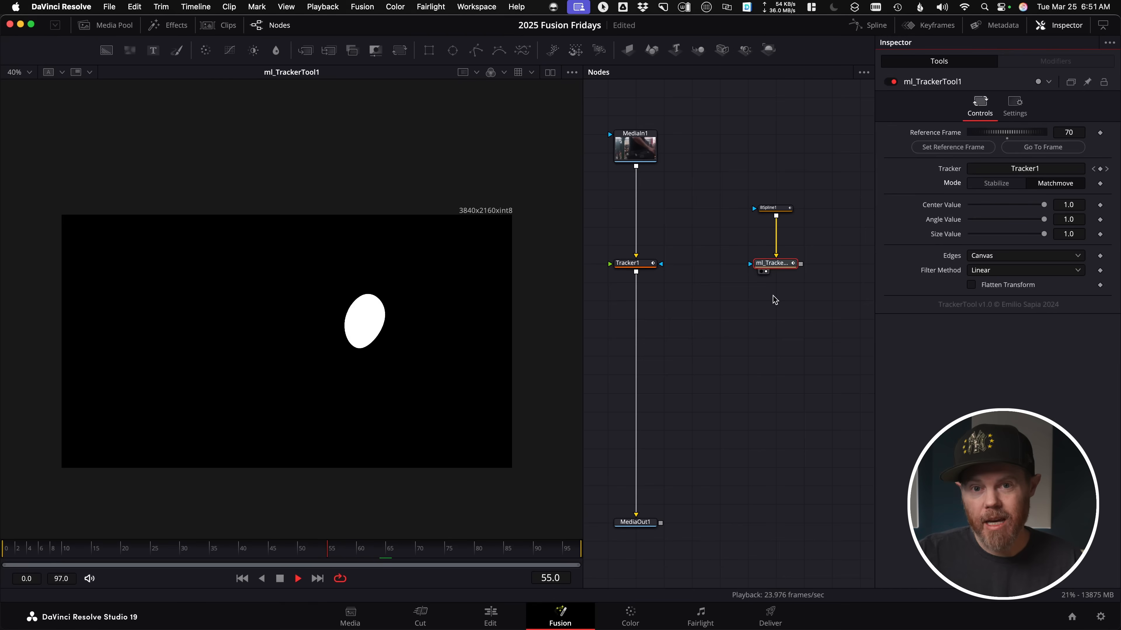
Step: Add a Mosaic Blur node below MediaIn1, feed the clip into it and display it in the viewer
left_click_drag(644, 159, 701, 159)
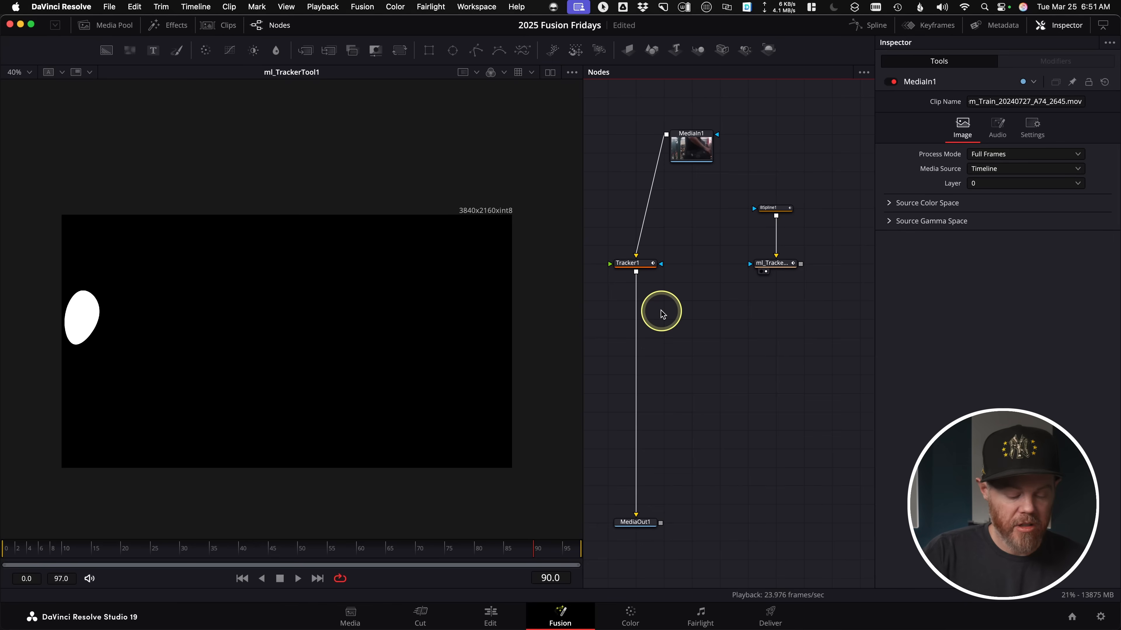
key("shift+space")
type("mosaic")
key("Return")
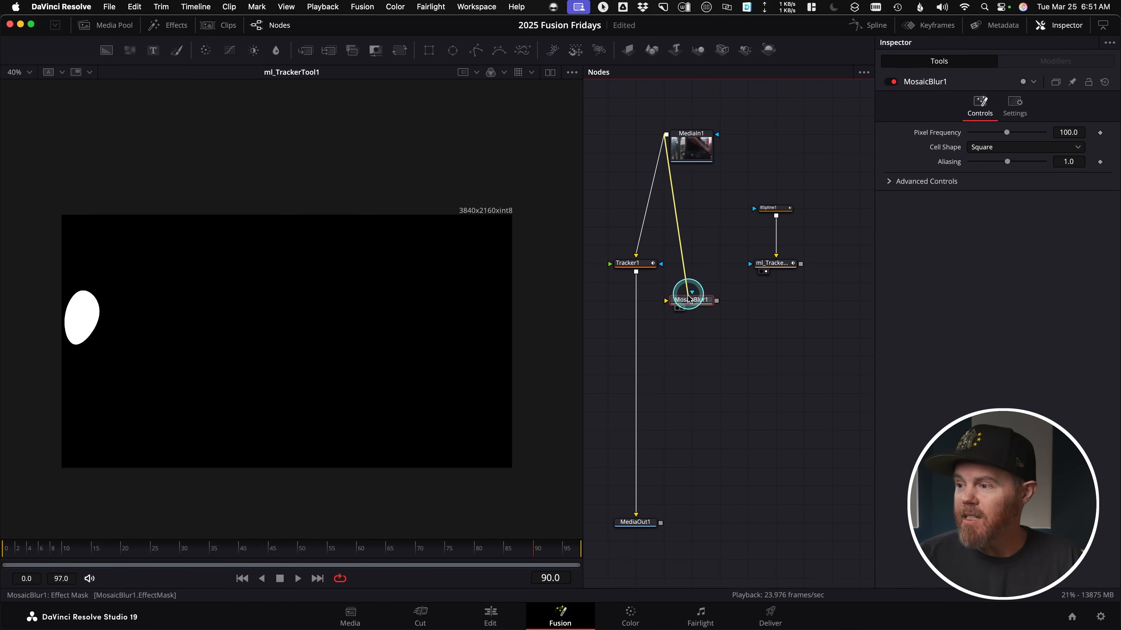
key("1")
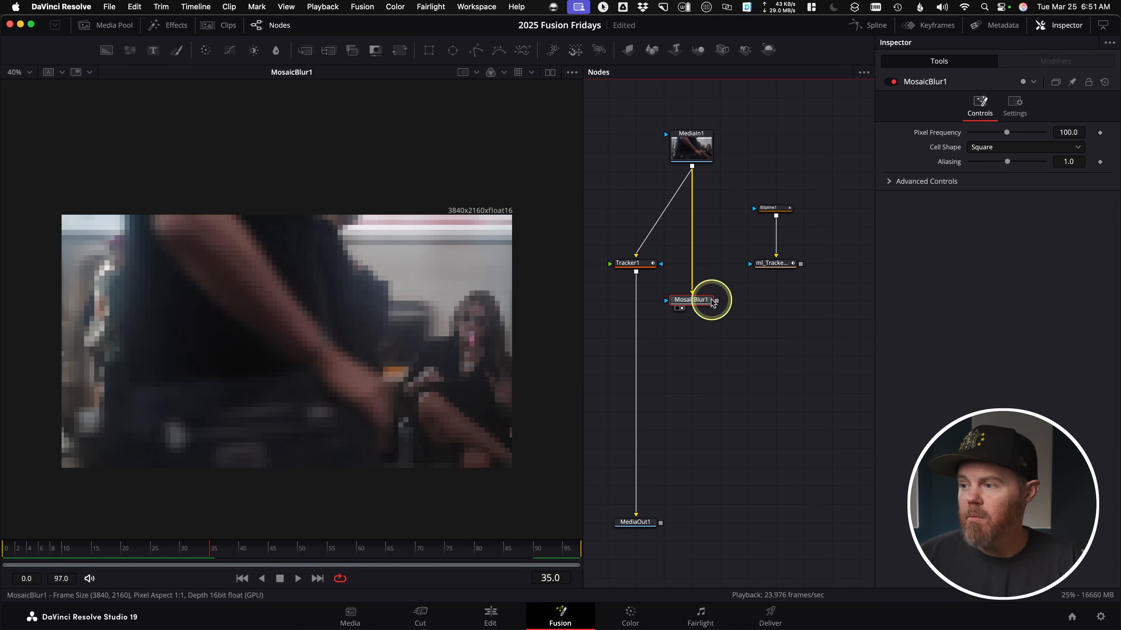
Step: Connect the ml_TrackerTool output as the MosaicBlur1 effect mask and check the pixelated face in playback
left_click_drag(676, 304, 690, 306)
key("space")
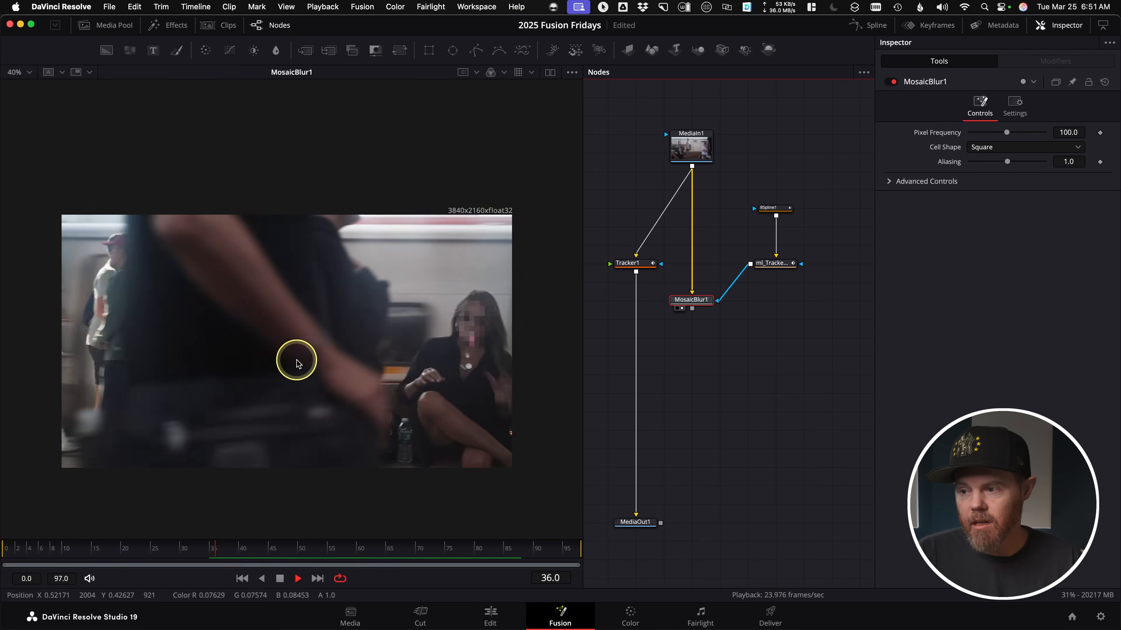
scroll(469, 339, "up", 4)
left_click_drag(489, 339, 425, 328)
scroll(304, 324, "up", 5)
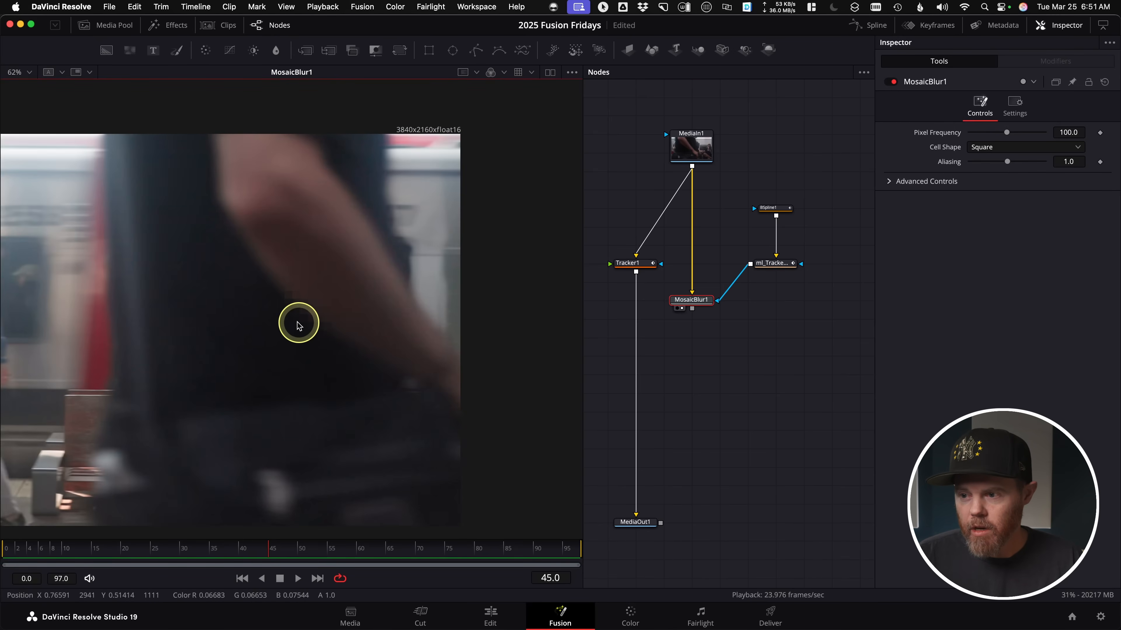
left_click_drag(268, 552, 315, 552)
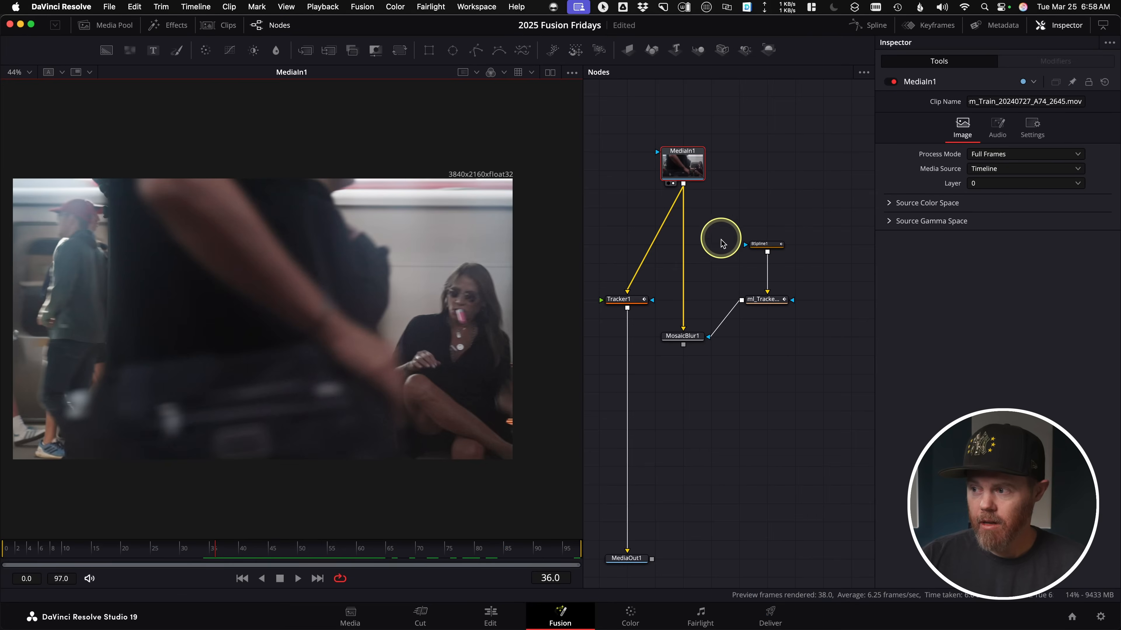
Step: Add a Magic Mask node fed by MediaIn1 and stroke over the foreground passer-by at frame 36
scroll(750, 232, "up", 2)
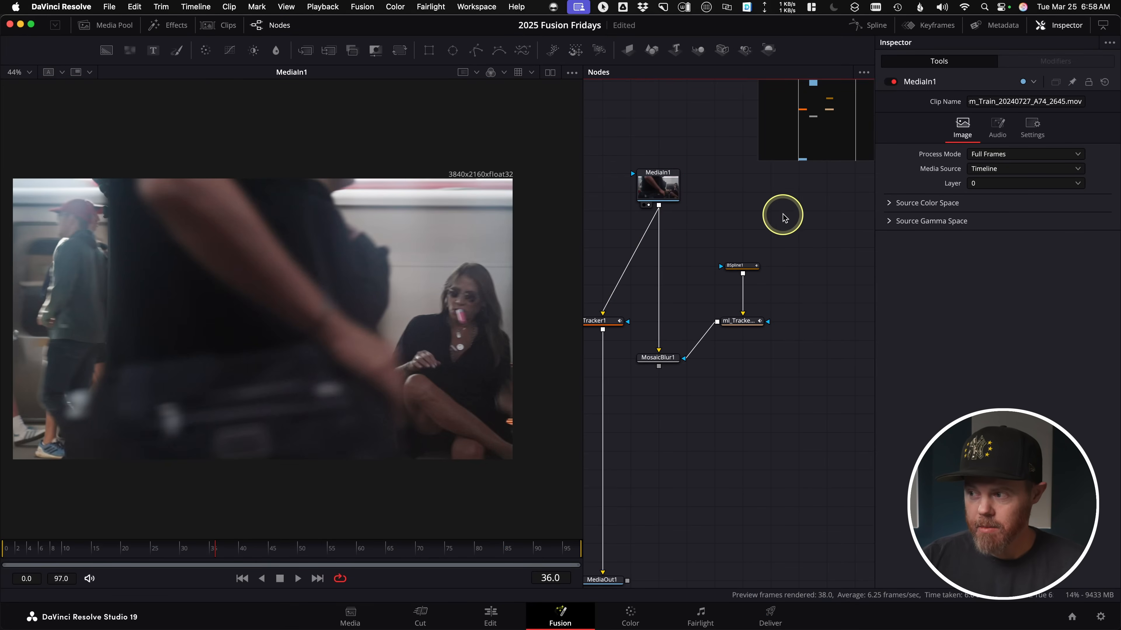
key("shift+space")
type("magic")
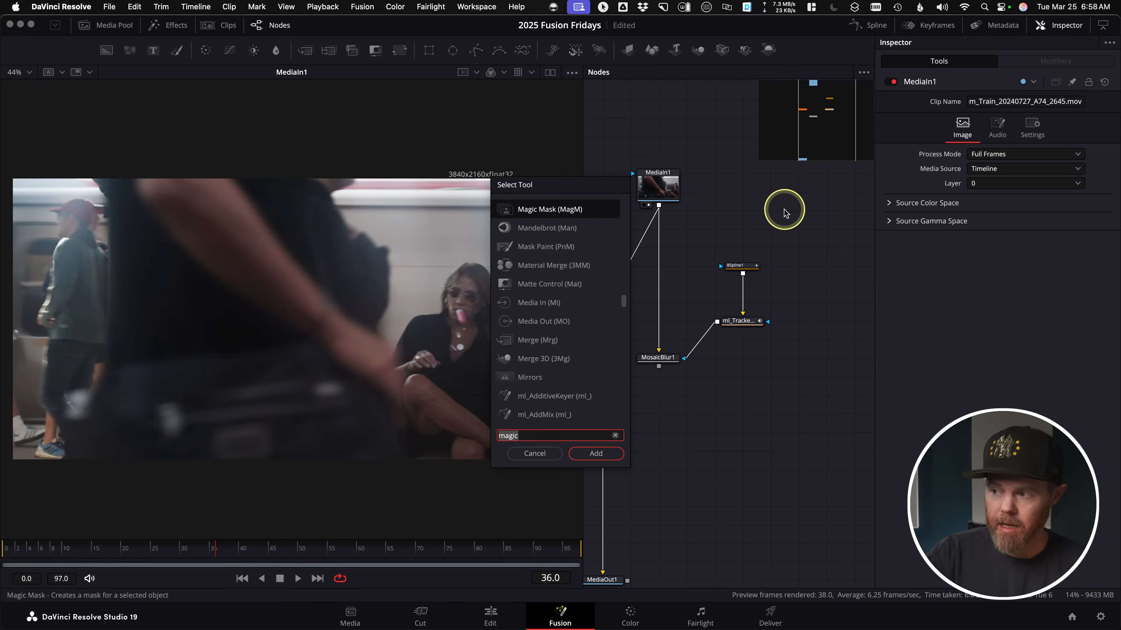
key("Return")
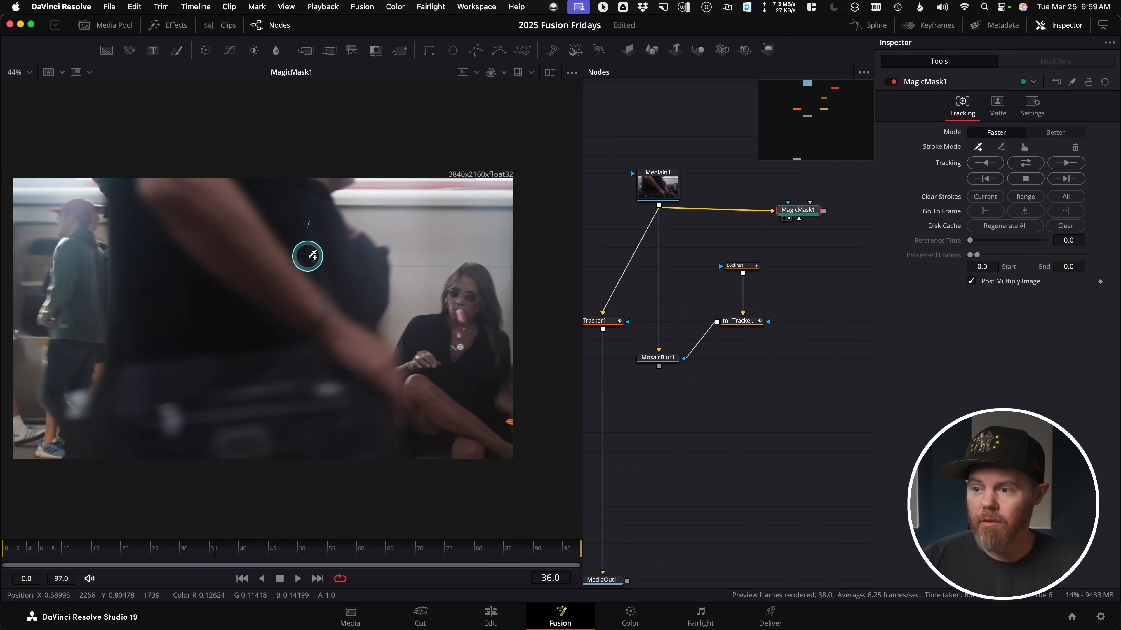
left_click_drag(191, 314, 192, 223)
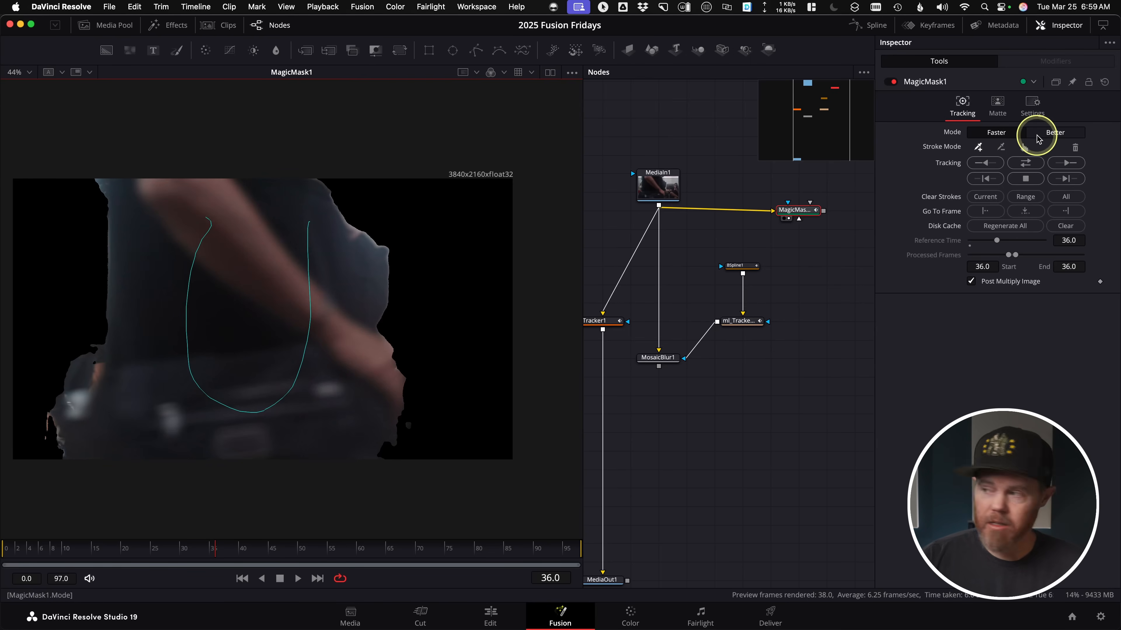
Step: Set the Magic Mask mode to Better, track it in both directions and review the matte across the clip
left_click(1053, 139)
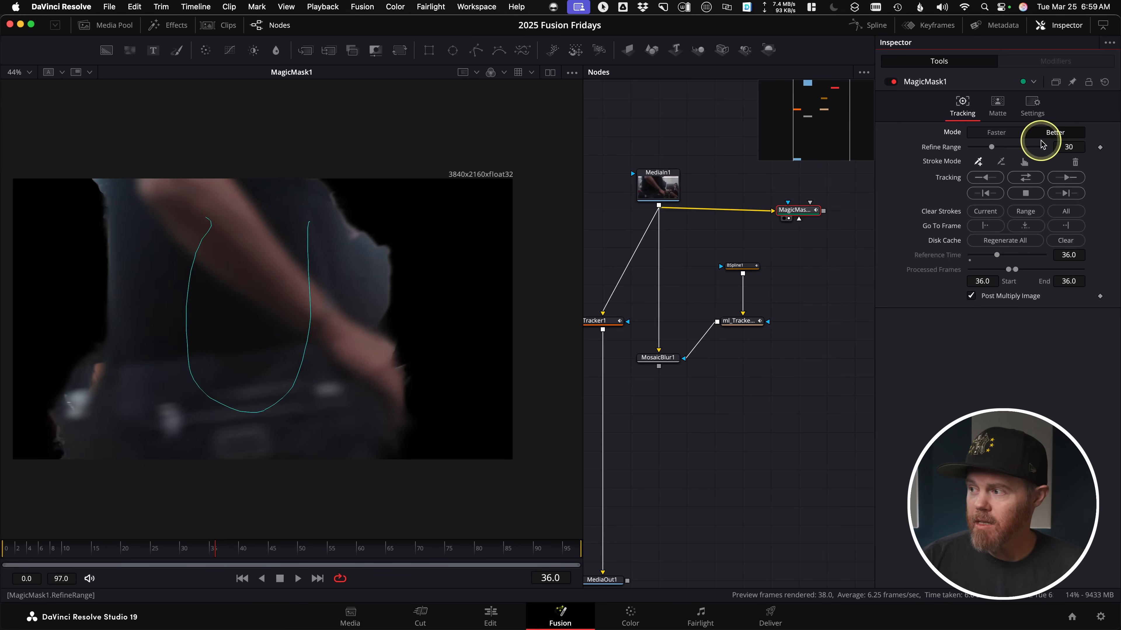
left_click(1028, 179)
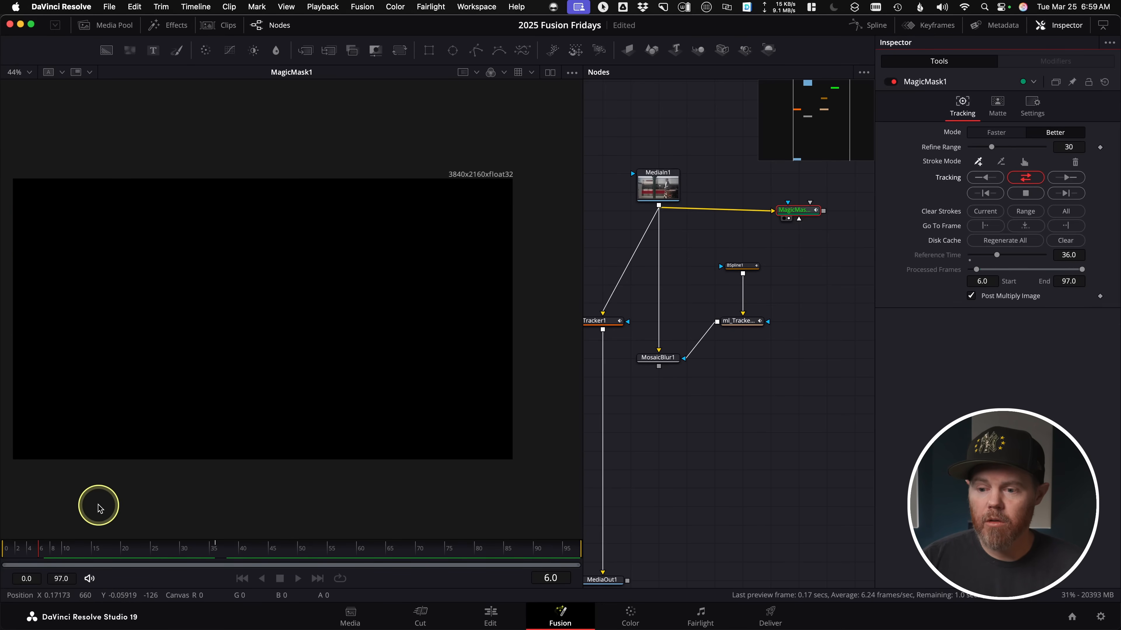
left_click_drag(111, 551, 319, 573)
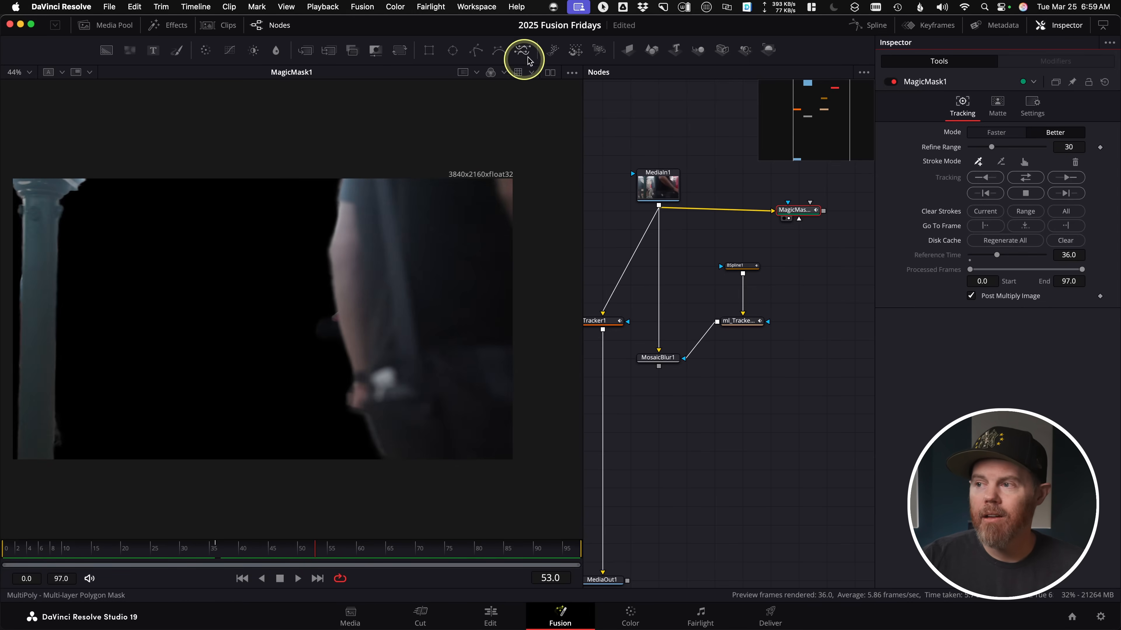
Step: Turn on the viewer's Checker Underlay and scrub through the clip to check the MagicMask1 cutout
left_click(573, 74)
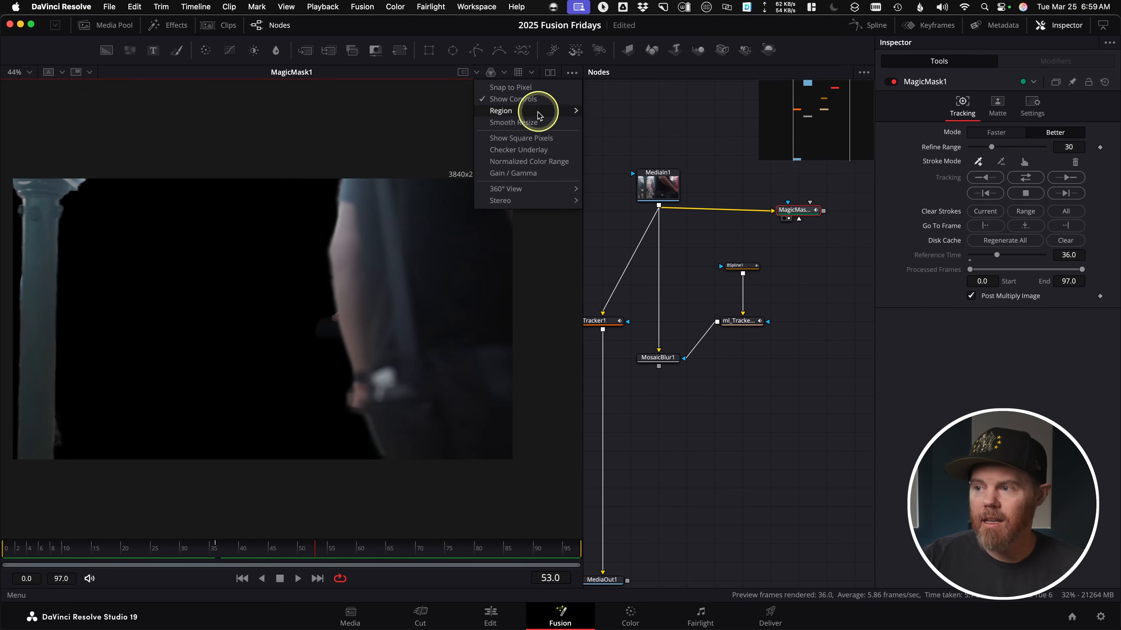
left_click(513, 150)
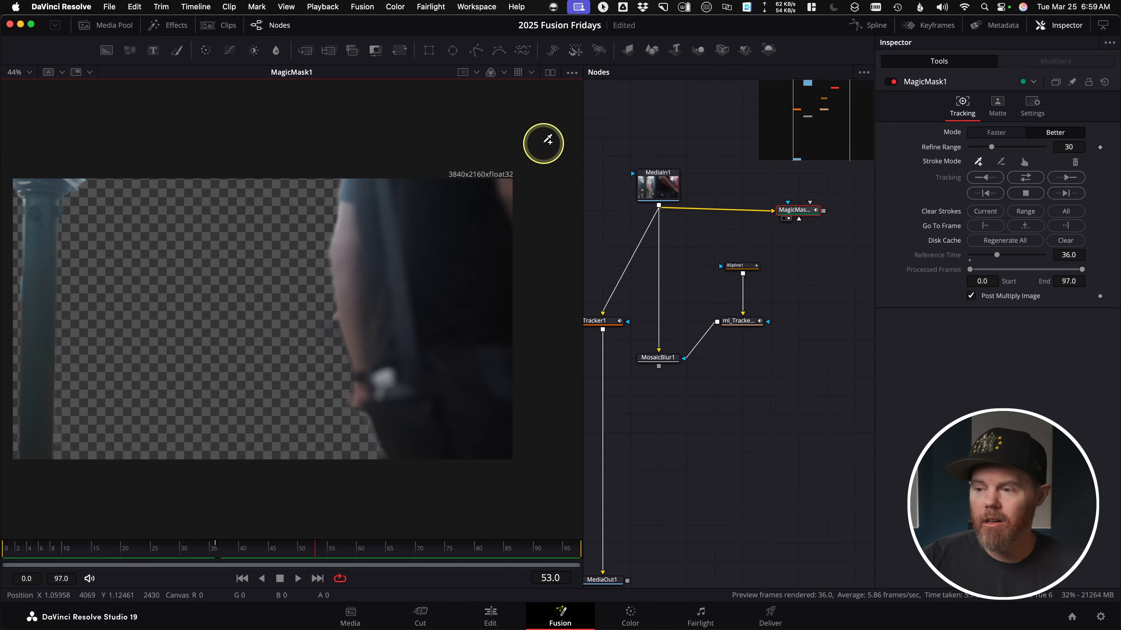
left_click_drag(265, 558, 194, 568)
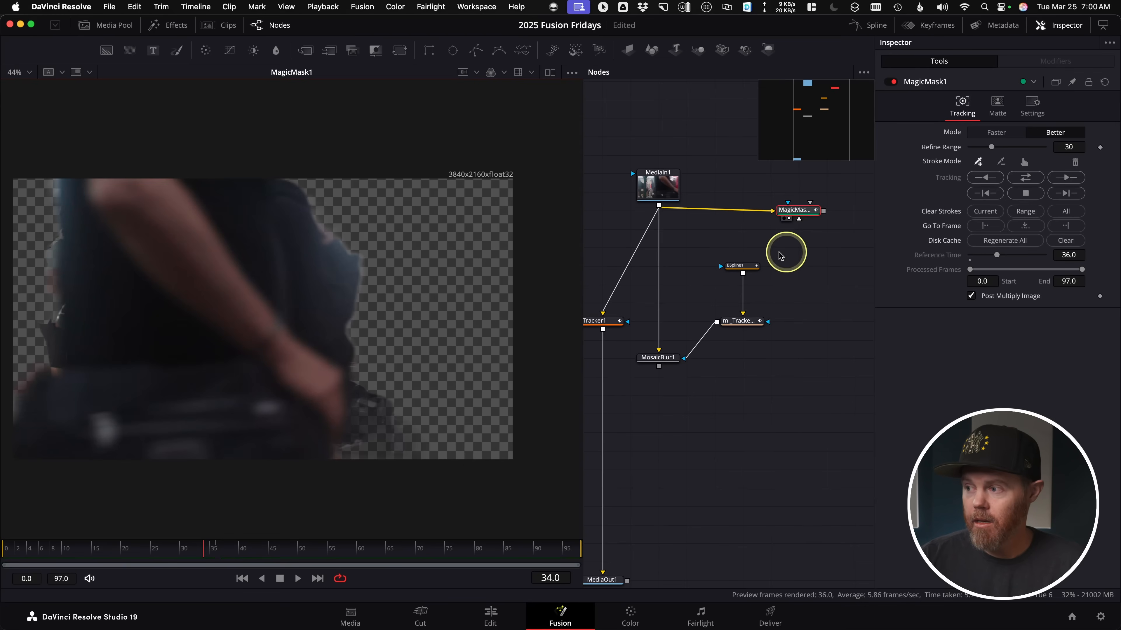
Step: Add a Bitmap node after MagicMask1, display it in the viewer and scrub through its alpha matte
left_click(804, 215)
key("shift+space")
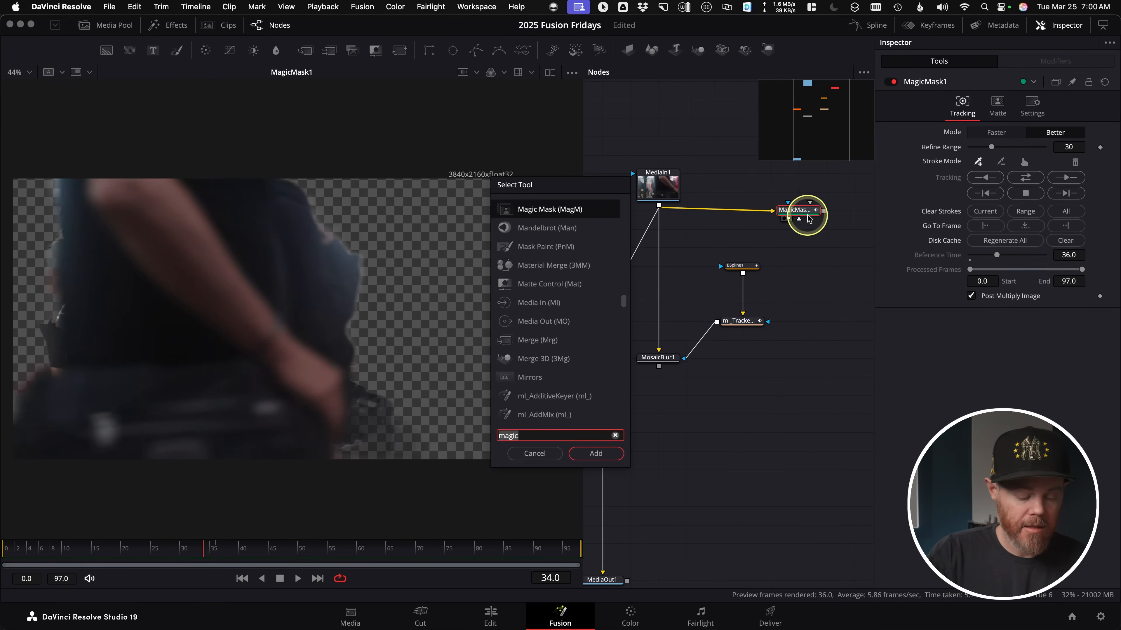
type("bitm")
key("Return")
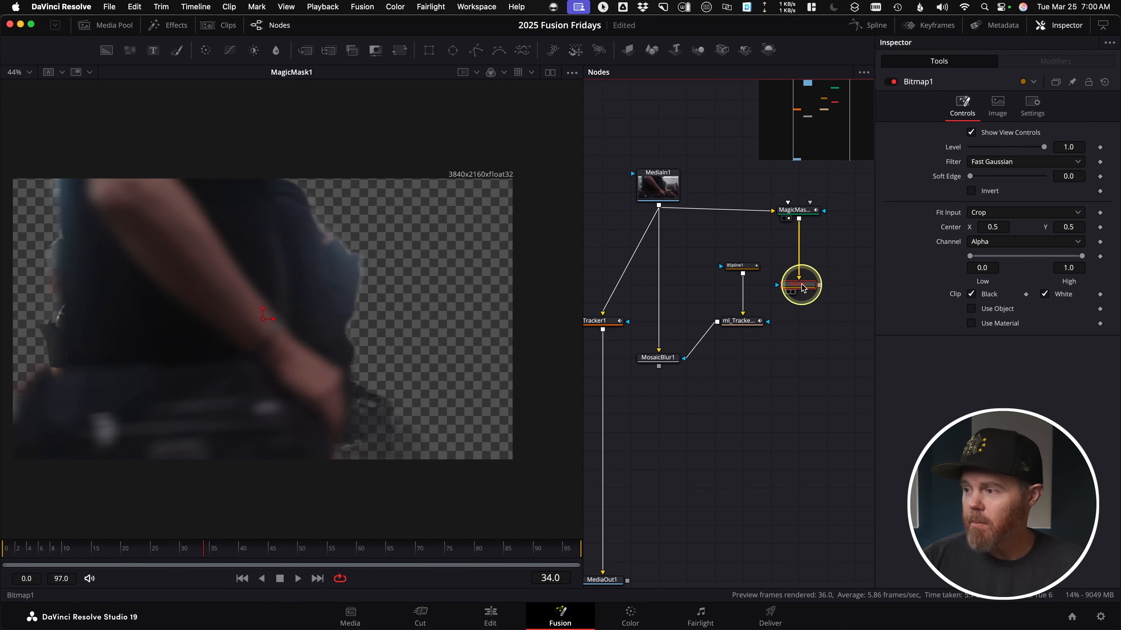
left_click_drag(801, 287, 549, 283)
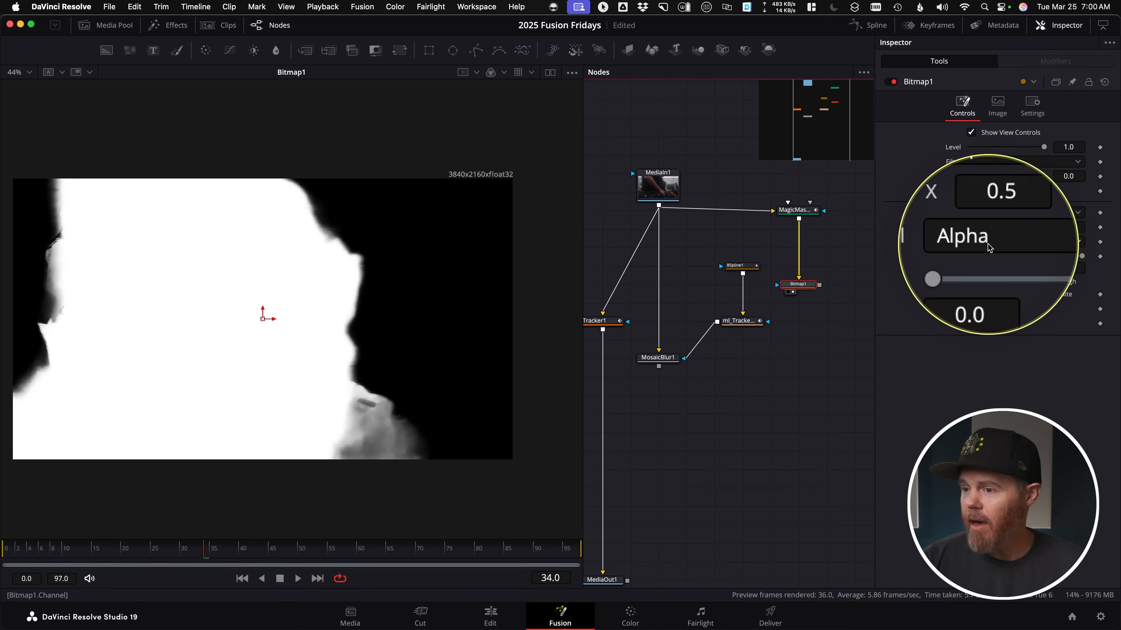
mouse_move(253, 555)
left_mouse_down()
mouse_move(388, 550)
mouse_move(124, 538)
mouse_move(382, 542)
mouse_move(175, 534)
mouse_move(360, 538)
mouse_move(112, 532)
mouse_move(449, 546)
mouse_move(125, 539)
mouse_move(295, 546)
mouse_move(185, 546)
mouse_move(273, 552)
left_mouse_up()
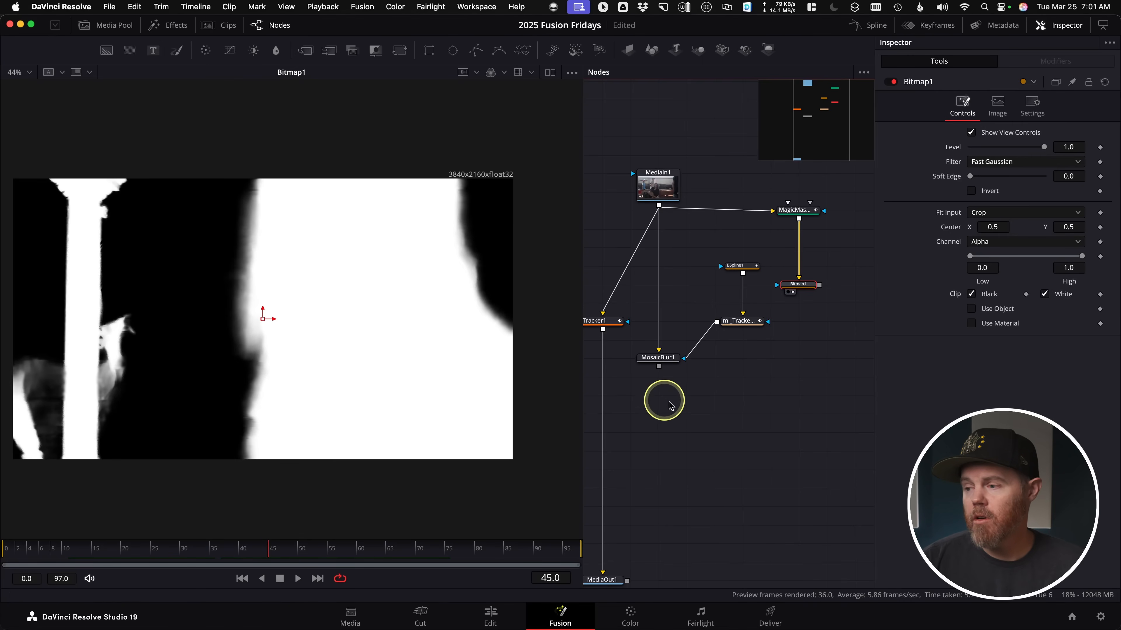
Step: Display the ml_TrackerTool1 output in the viewer and scrub through the face mask's motion
left_click_drag(746, 325, 402, 306)
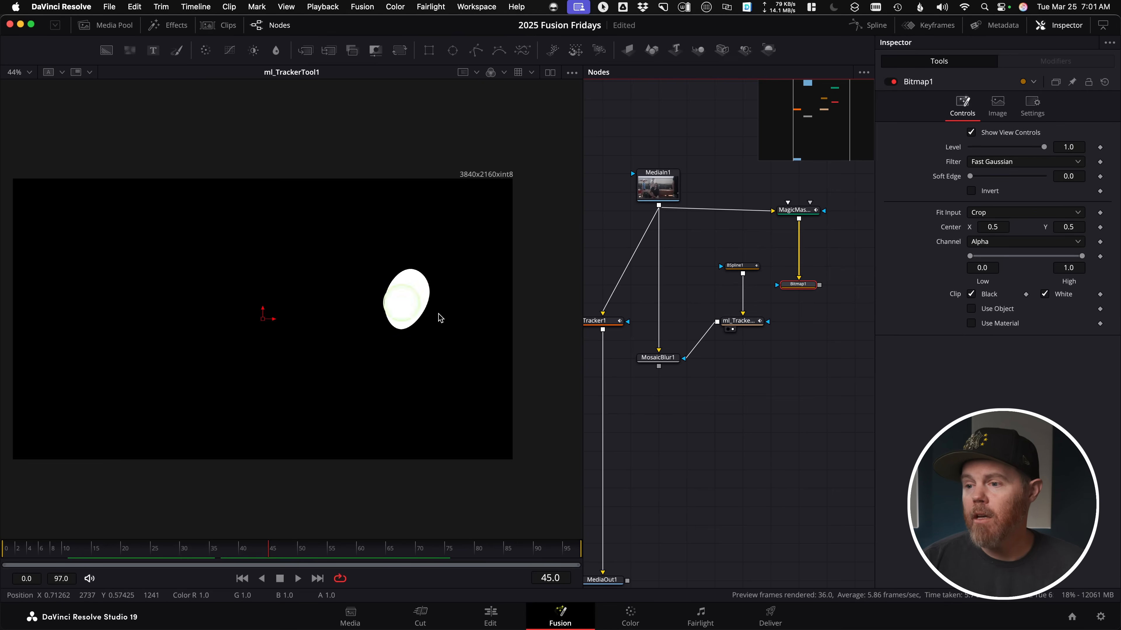
left_click_drag(220, 553, 450, 553)
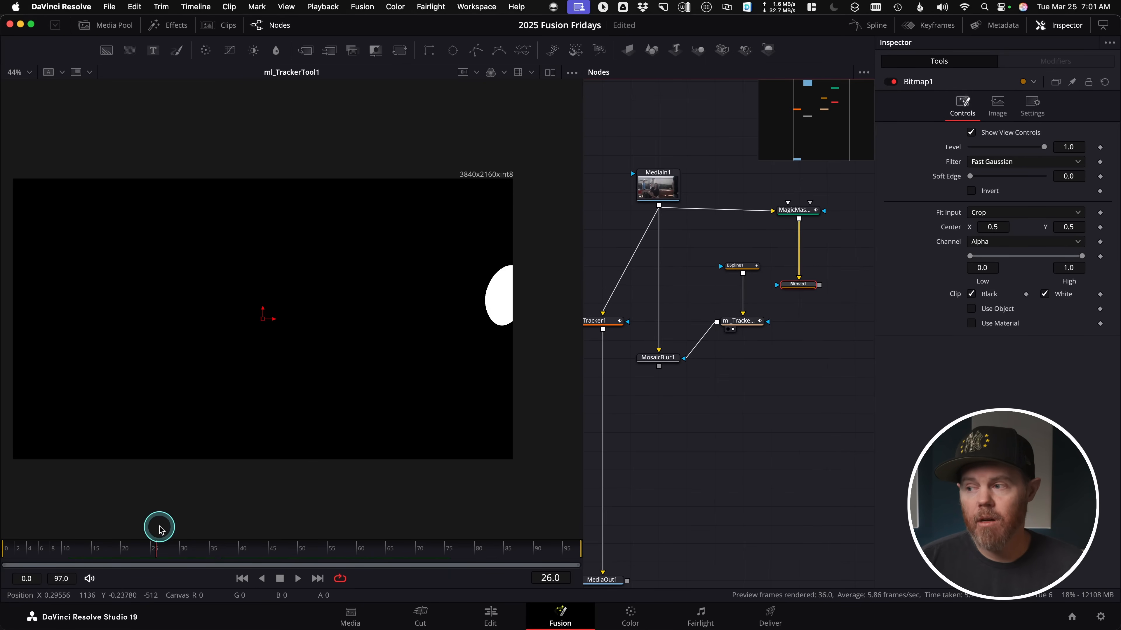
left_click_drag(345, 542, 444, 548)
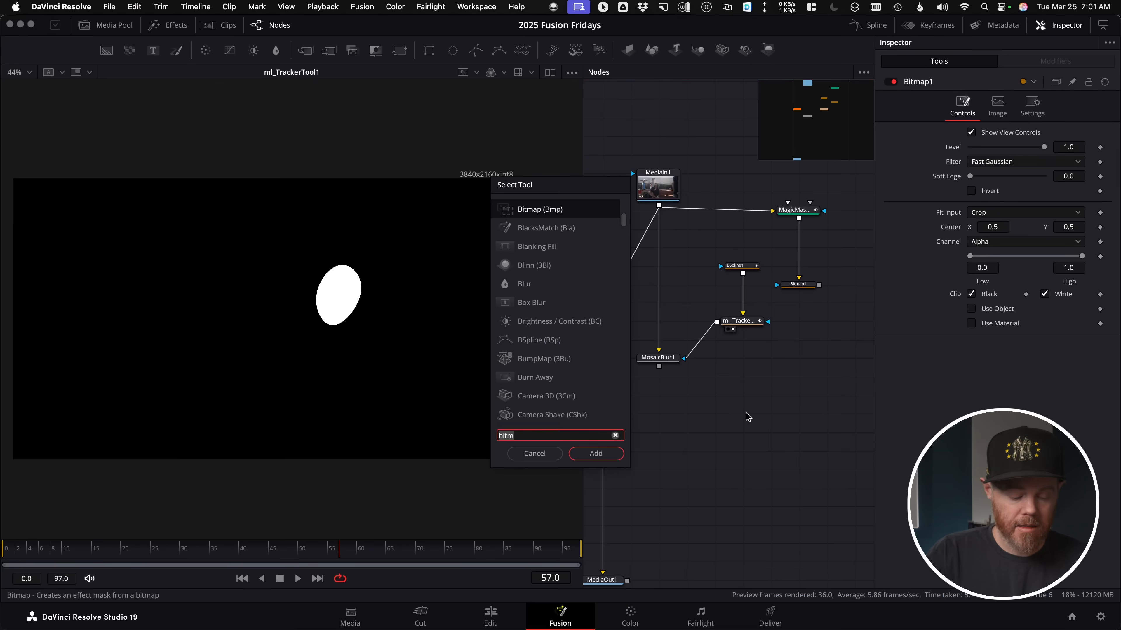
Step: Add a Matte Control node below ml_TrackerTool1, display MosaicBlur1 and disconnect its effect mask
type("matt")
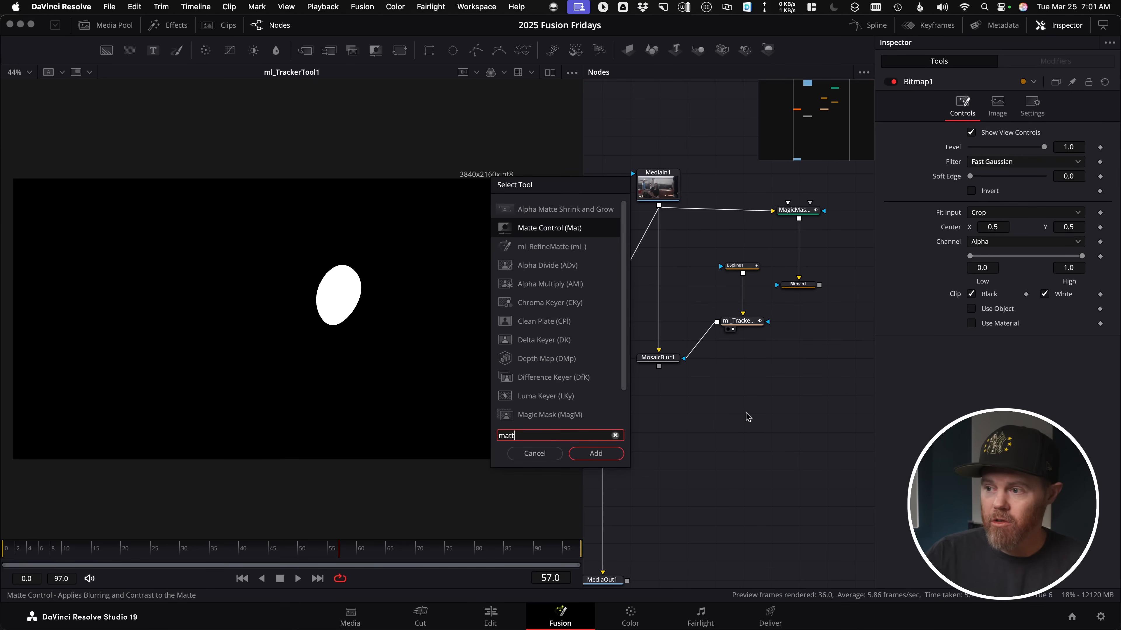
key("Return")
left_click(691, 435)
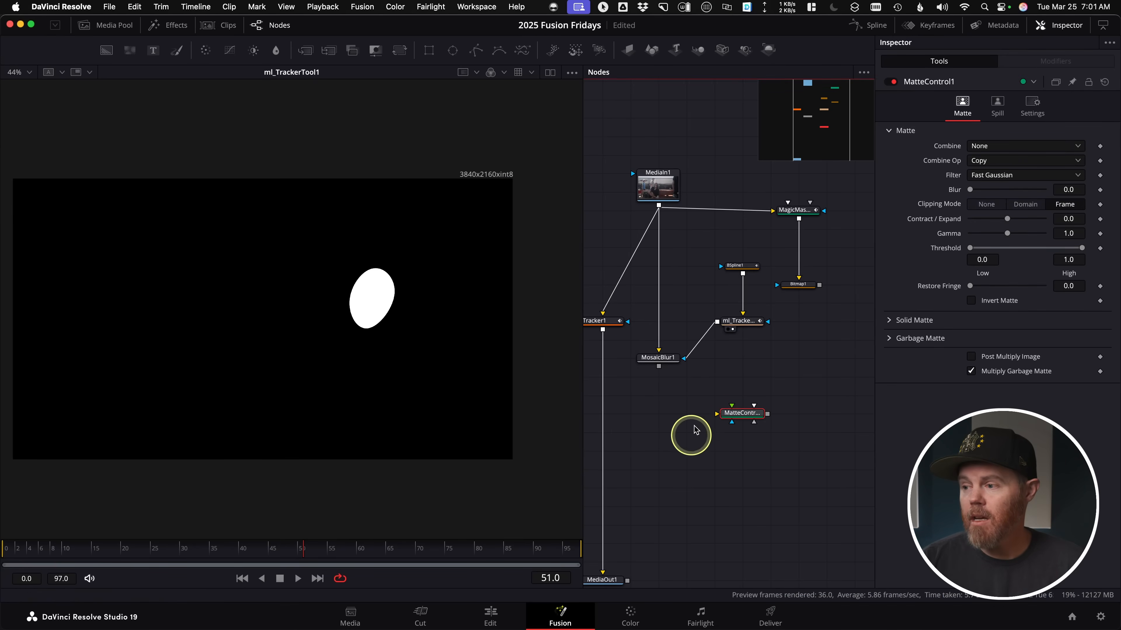
key("1")
left_click(714, 366)
left_click_drag(695, 357, 713, 371)
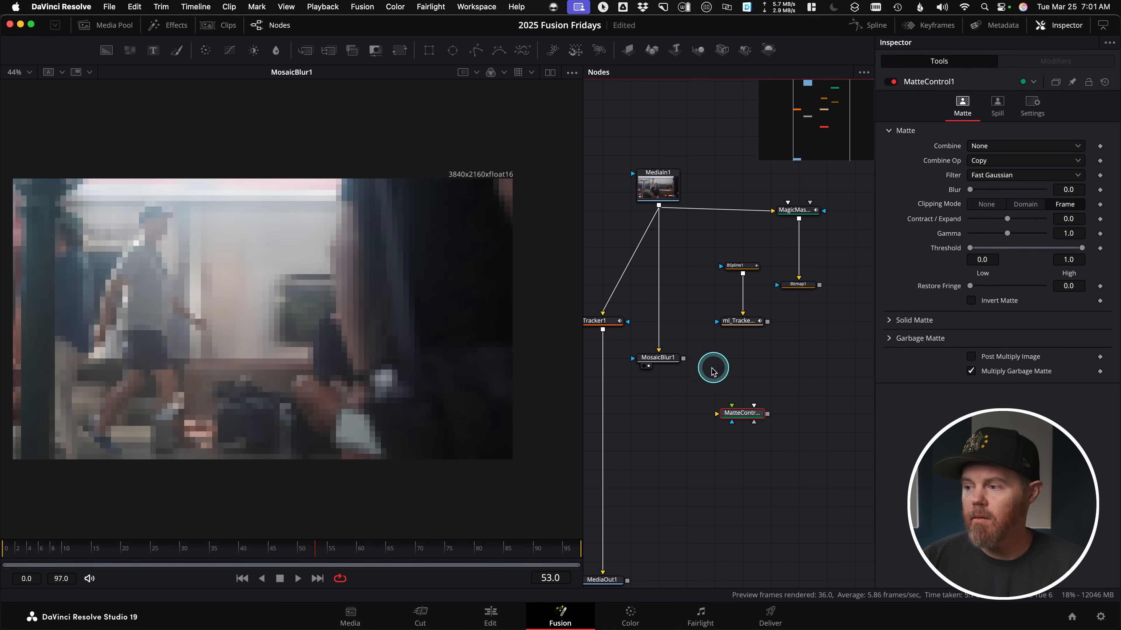
Step: Compare the tracked face mask with the Bitmap1 foreground matte in playback
left_click(546, 371)
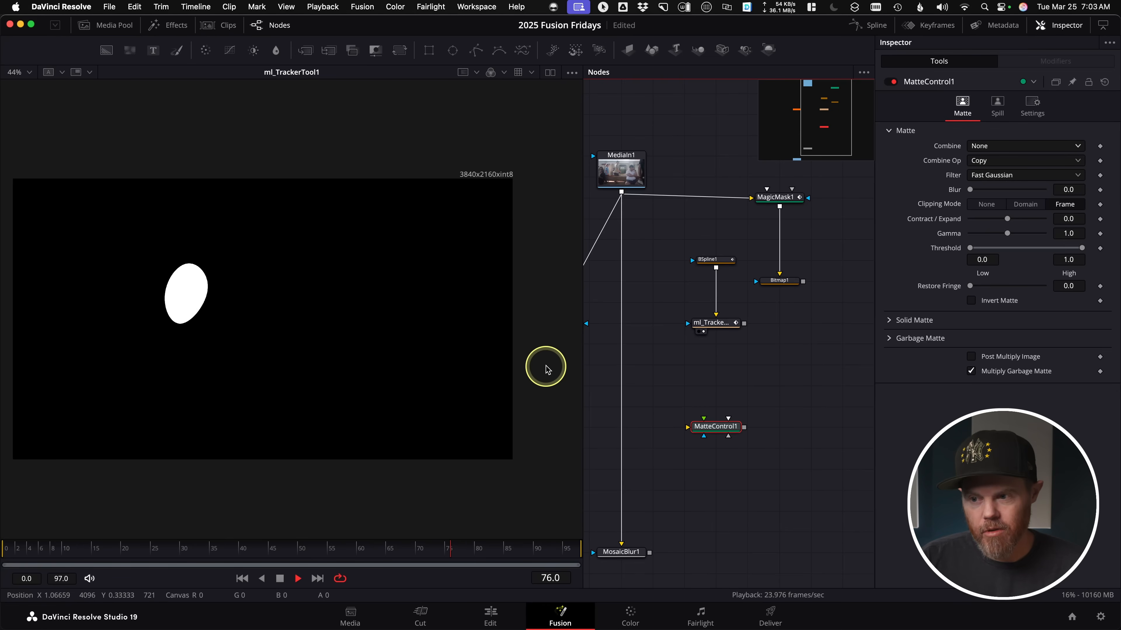
key("space")
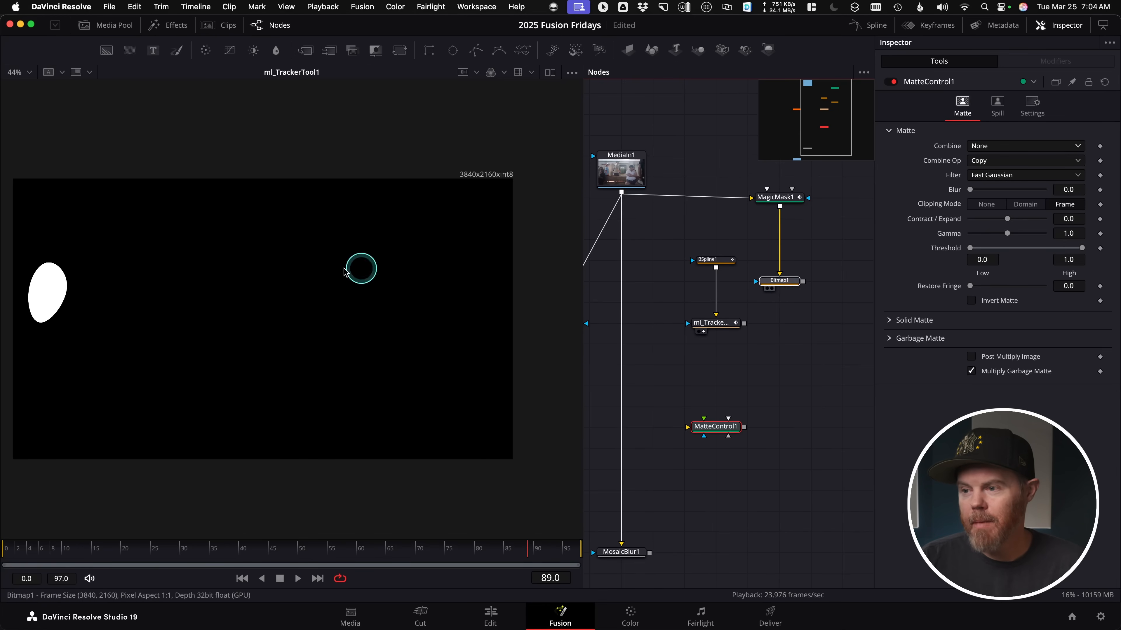
left_click_drag(489, 265, 474, 282)
key("space")
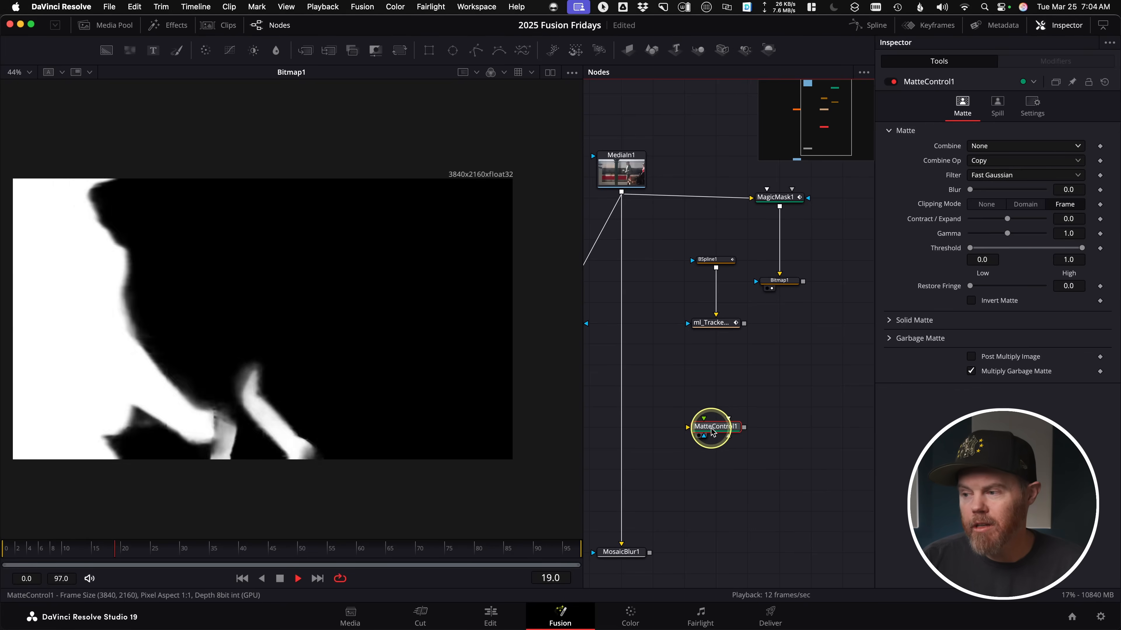
key("space")
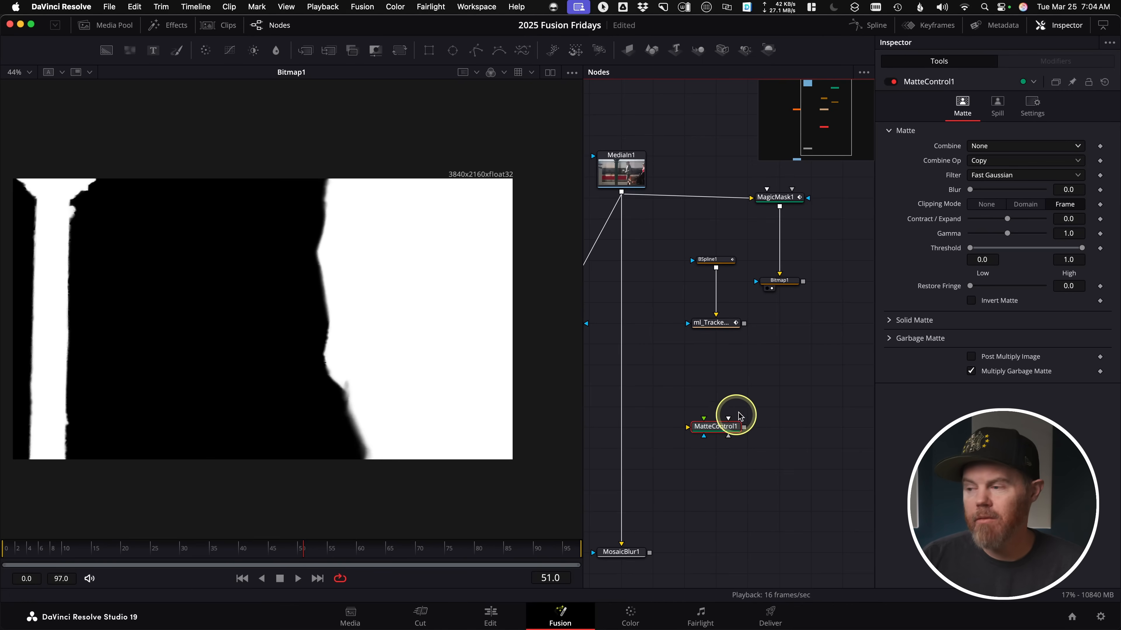
Step: Connect ml_TrackerTool1 as MatteControl1's background and Bitmap1 as its foreground, and display MatteControl1 in the viewer
key("ctrl+alt+m")
key("ctrl+alt+m")
left_click_drag(744, 324, 704, 429)
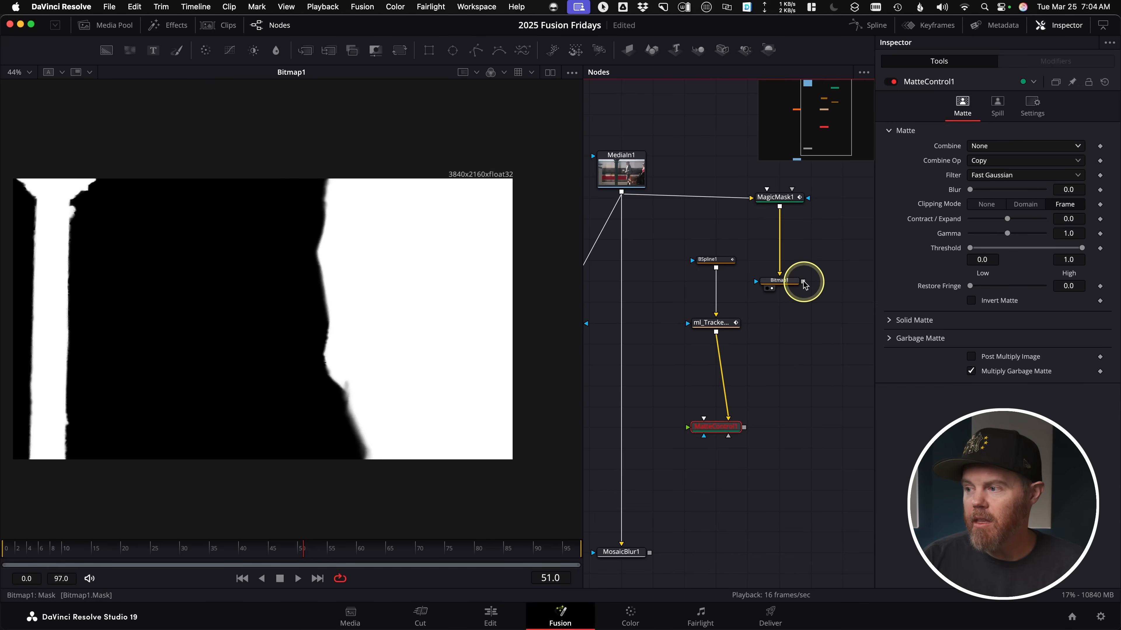
left_click_drag(777, 365, 300, 367)
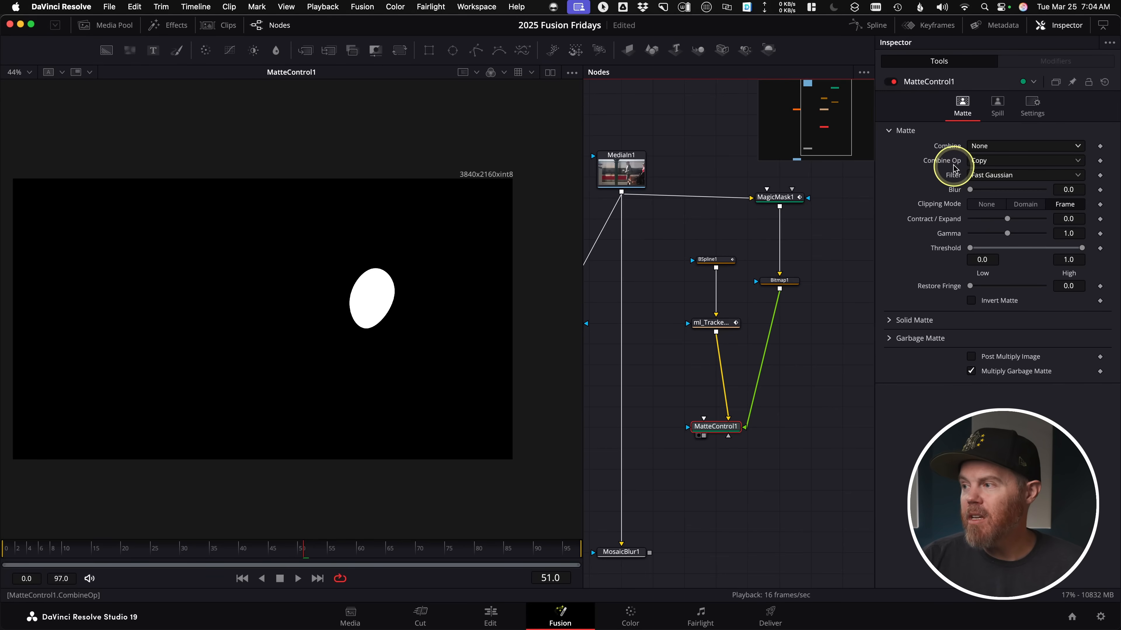
Step: Set MatteControl1's Combine to Combine Alpha and Combine Op to Subtract, and check the matte across the clip
left_click(988, 147)
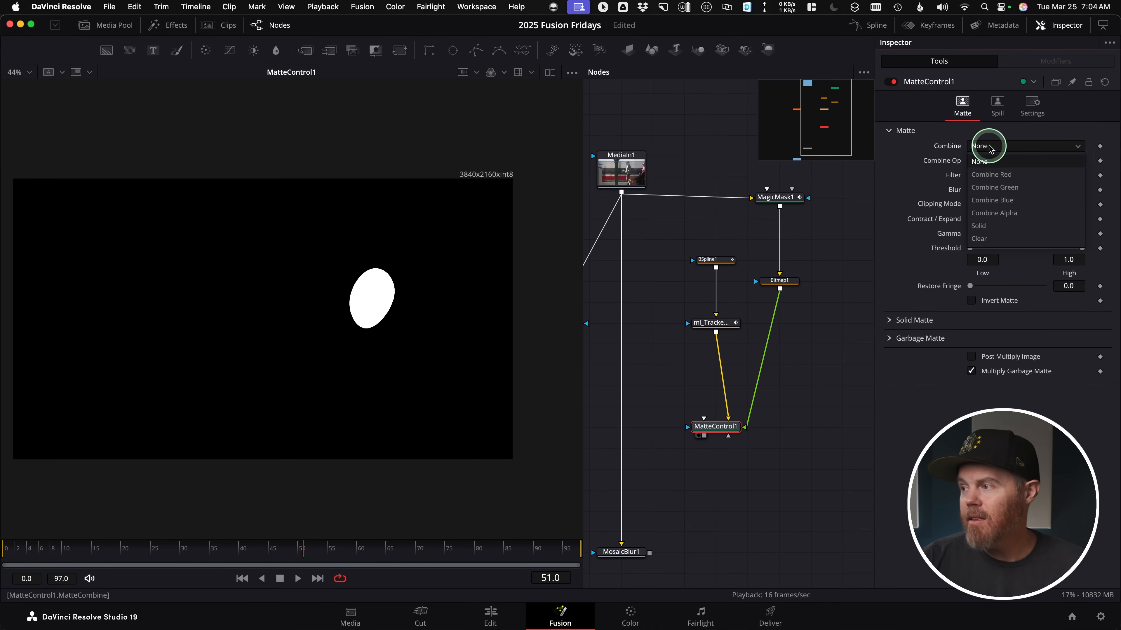
left_click(990, 214)
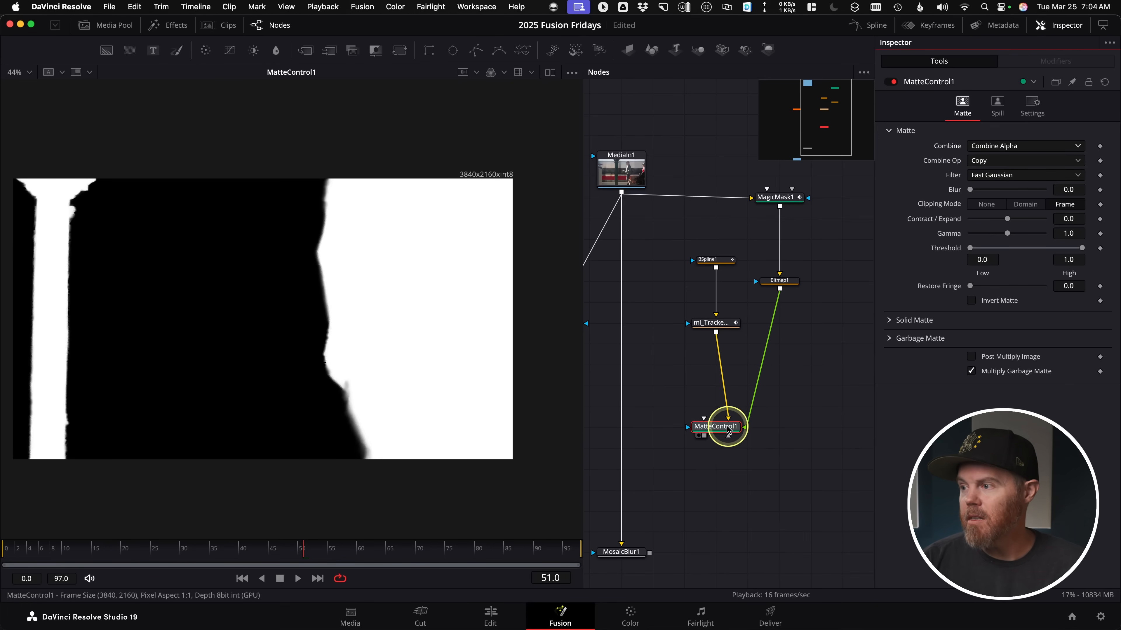
left_click(997, 161)
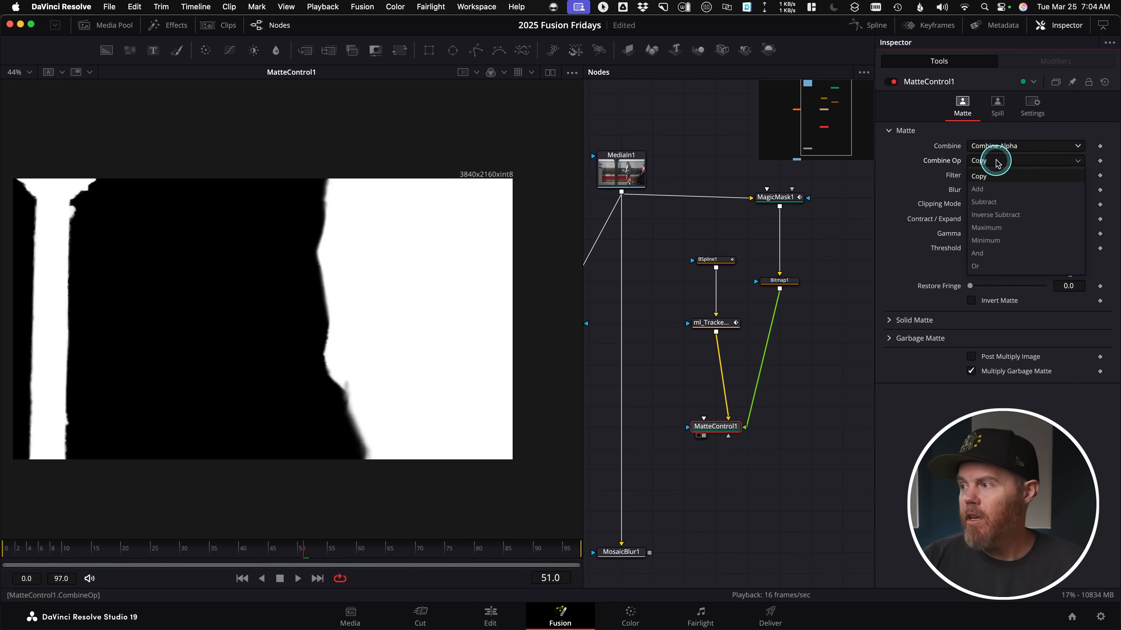
left_click(985, 204)
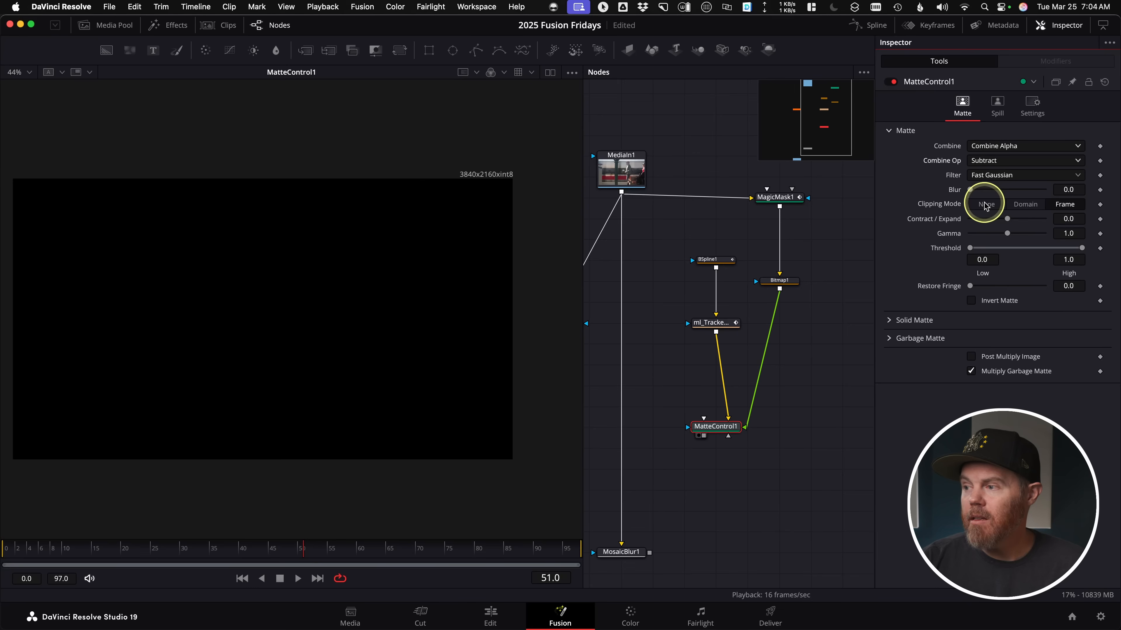
left_click_drag(302, 548, 331, 560)
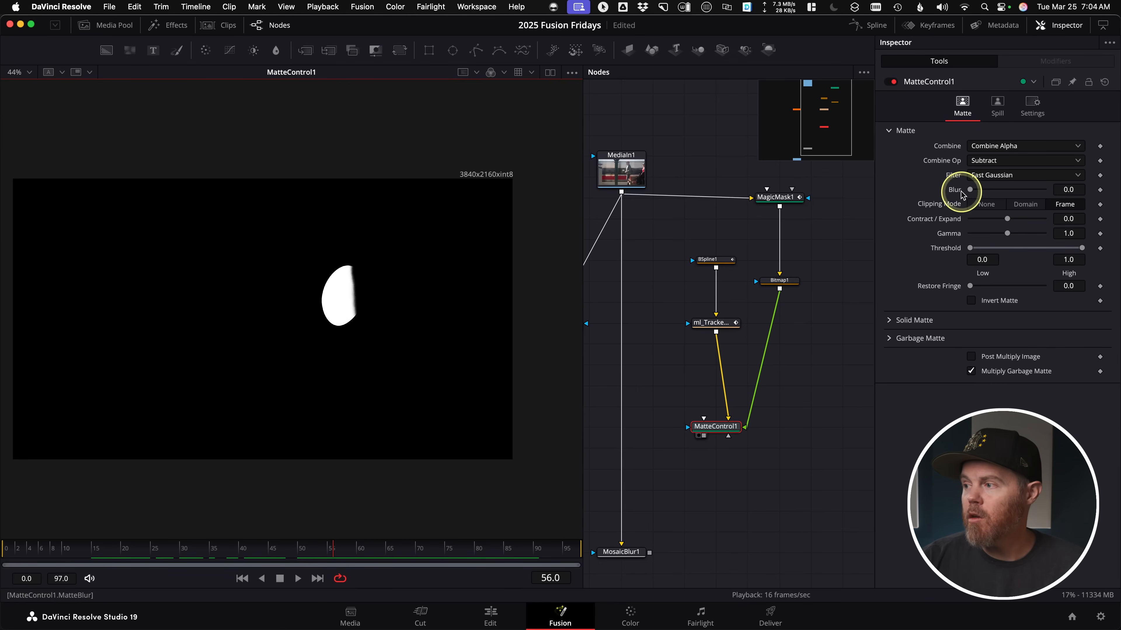
Step: Connect MatteControl1 as the MosaicBlur1 effect mask and inspect the pixelation where the passer-by crosses the woman's face
left_click_drag(800, 456, 859, 414)
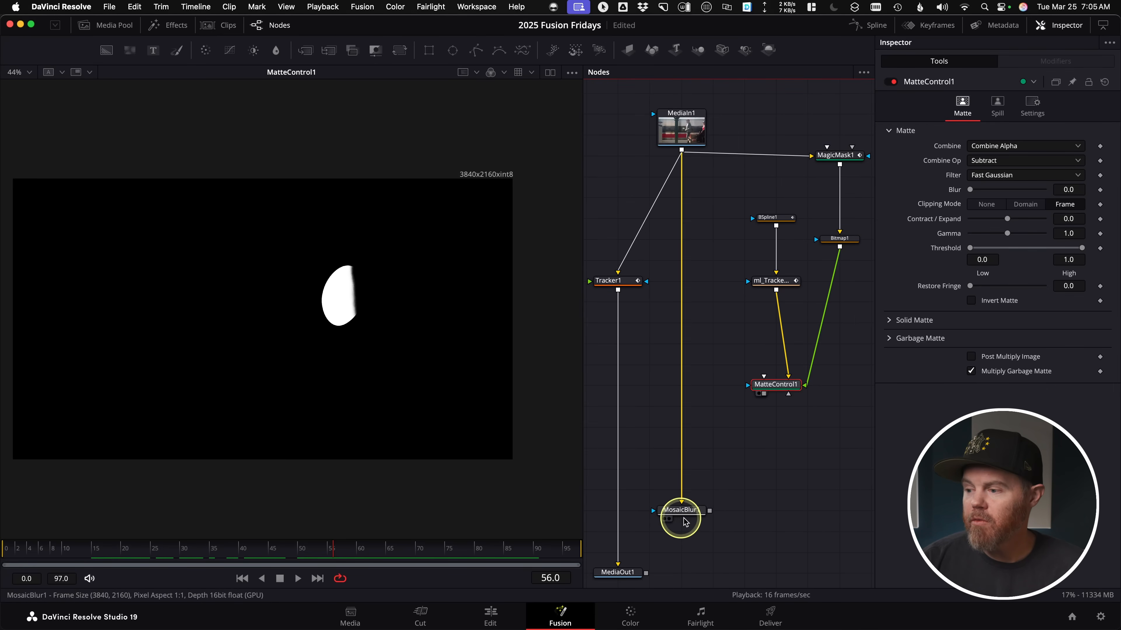
left_click_drag(361, 446, 238, 434)
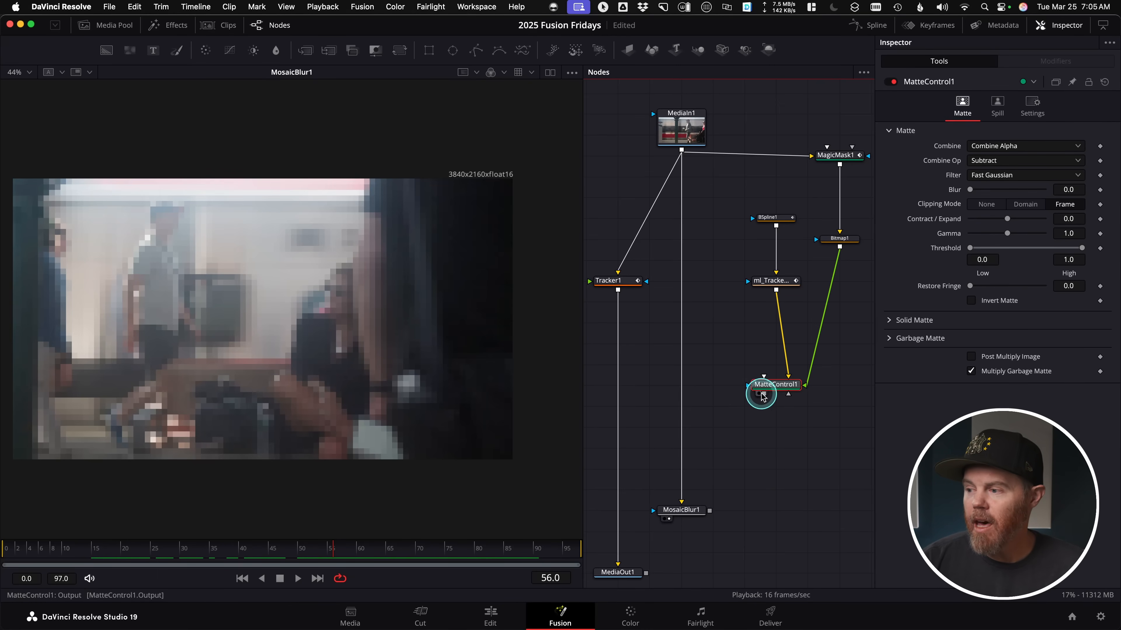
left_click_drag(734, 516, 656, 514)
mouse_move(318, 565)
left_mouse_down()
mouse_move(287, 544)
mouse_move(388, 548)
mouse_move(315, 546)
left_mouse_up()
scroll(351, 295, "up", 5)
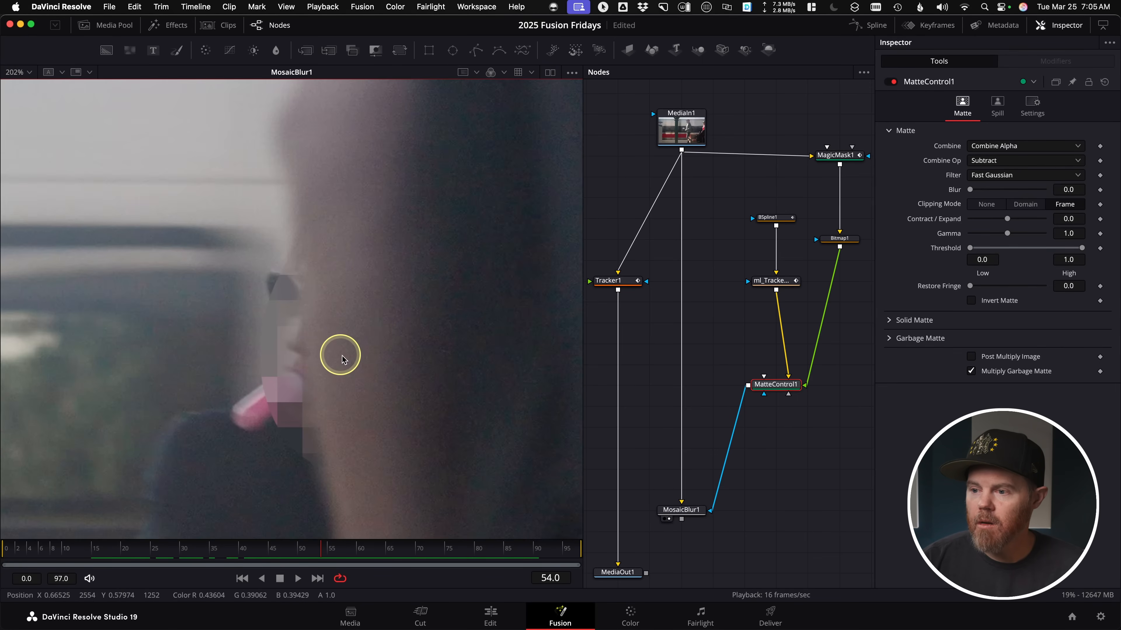
mouse_move(357, 542)
left_mouse_down()
mouse_move(210, 549)
mouse_move(393, 550)
mouse_move(275, 551)
mouse_move(368, 552)
left_mouse_up()
scroll(175, 373, "down", 8)
scroll(382, 396, "down", 3)
scroll(825, 470, "down", 3)
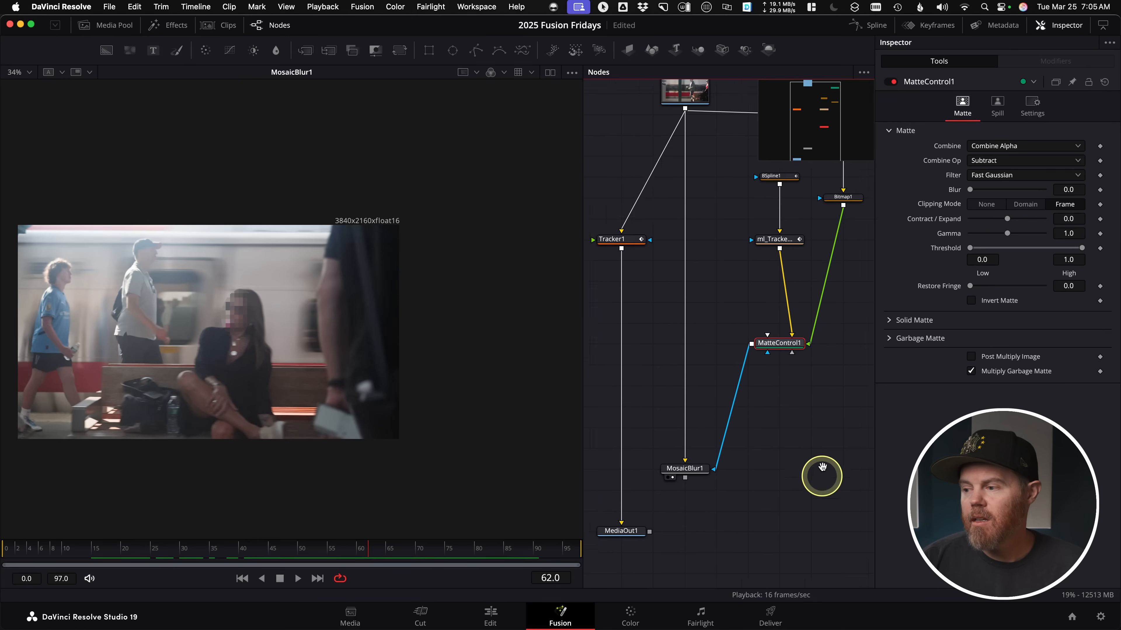
Step: Add a Color Corrector node fed by MosaicBlur1, disconnect MediaOut1 from Tracker1 and place it below the corrector
left_click(678, 506)
key("shift+space")
type("color")
key("Return")
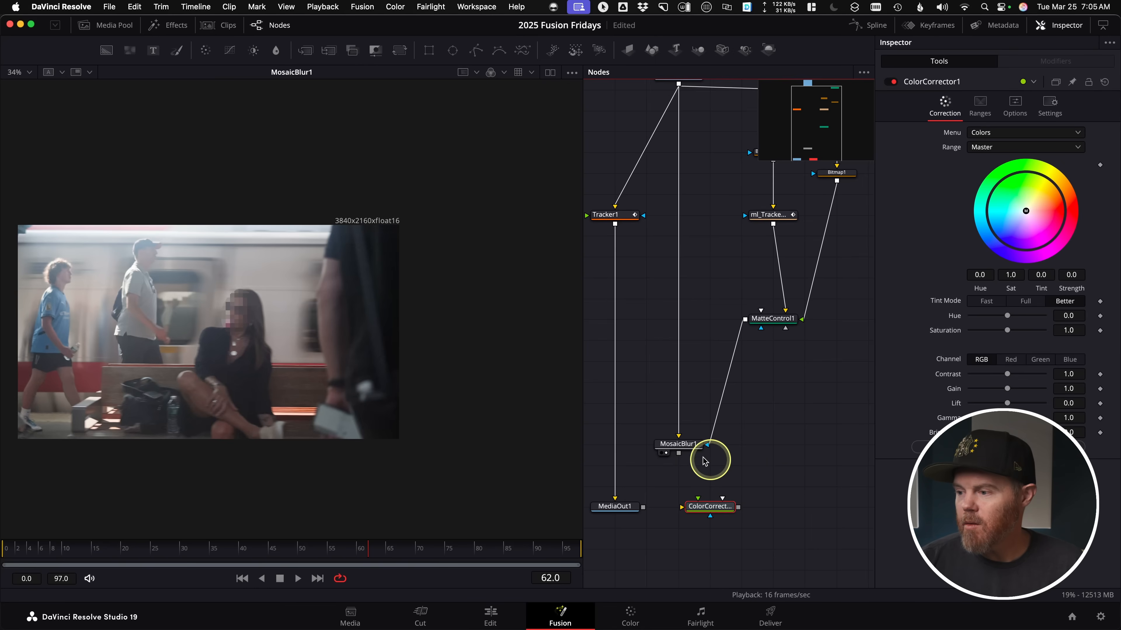
left_click_drag(678, 453, 683, 512)
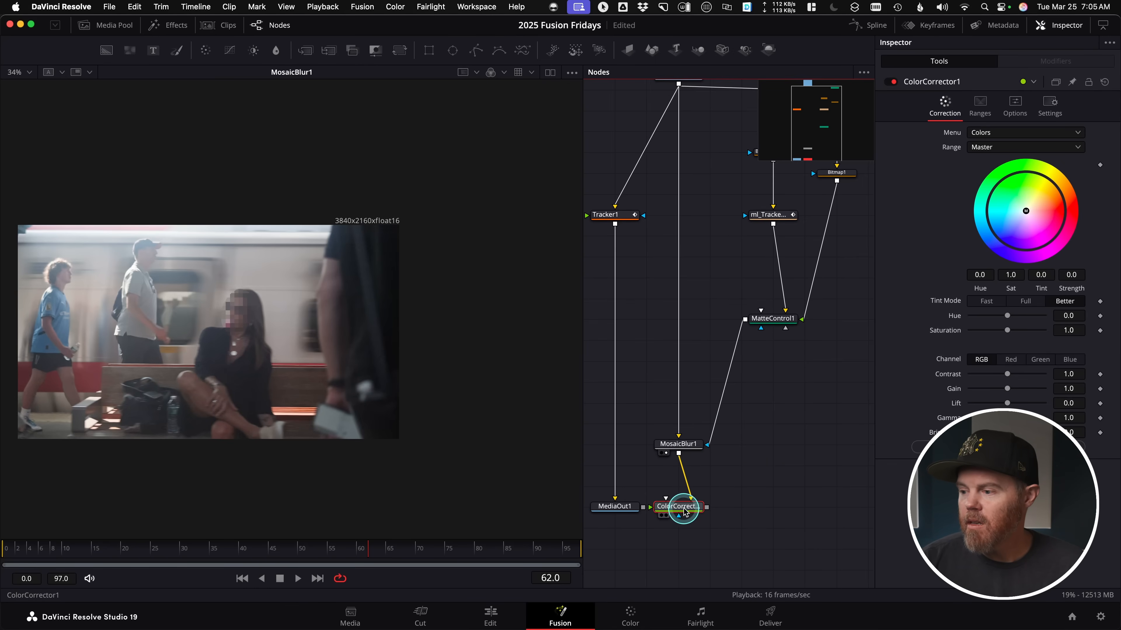
left_click(619, 508)
left_click_drag(615, 497, 671, 564)
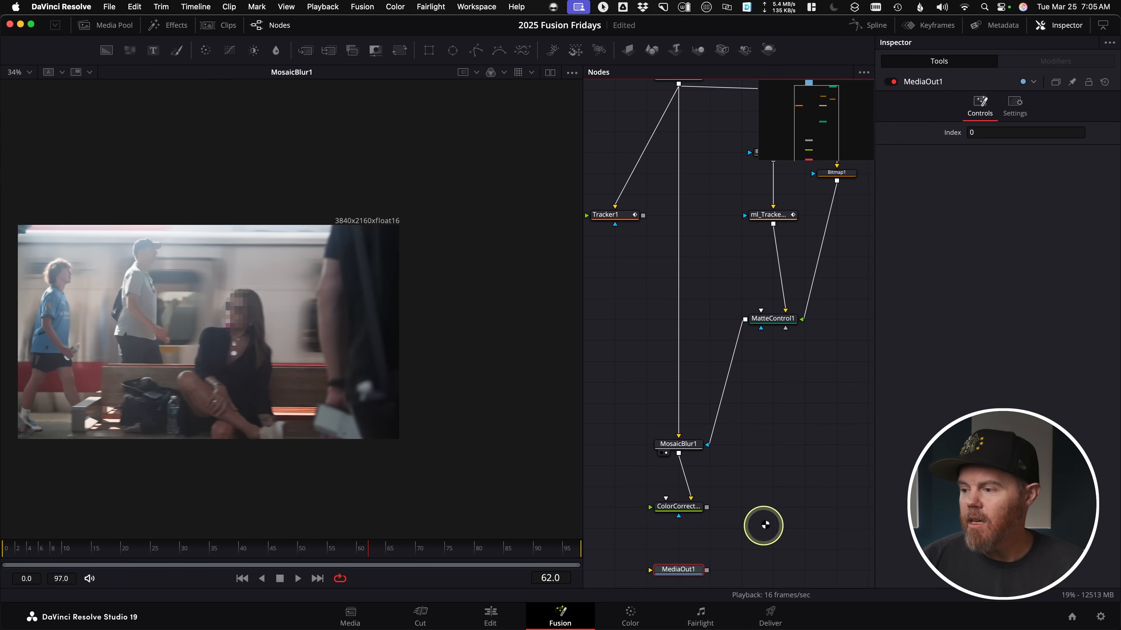
left_click_drag(764, 525, 776, 443)
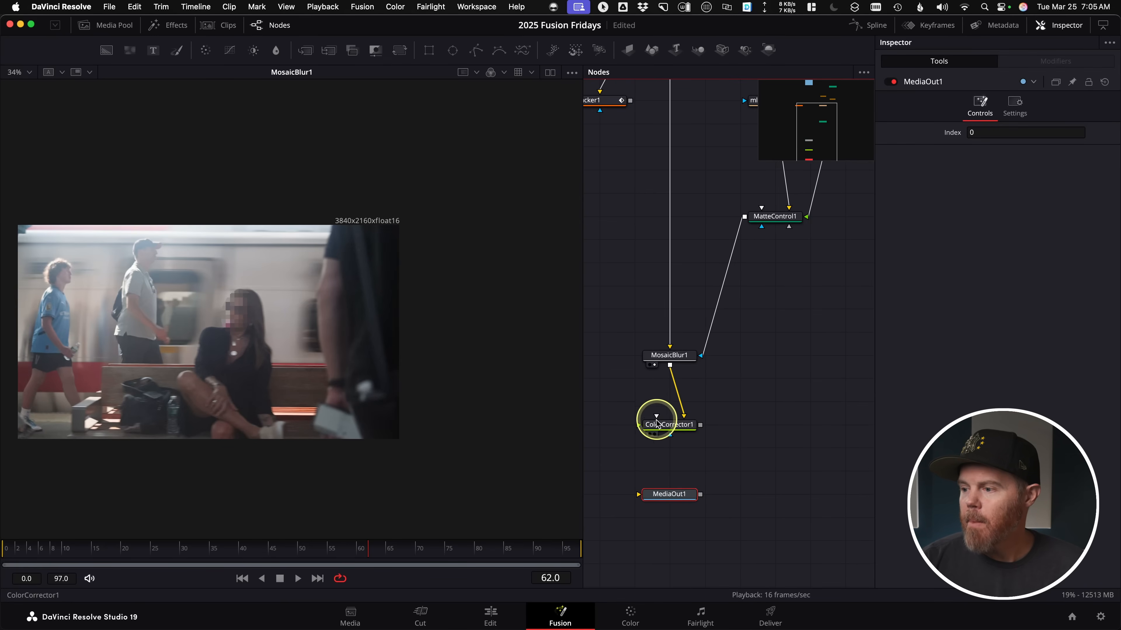
Step: Tint ColorCorrector1 pinkish red at a strength of about 0.72, mask it with MatteControl1 and check it across frames
left_click(669, 425)
left_click_drag(1026, 213, 857, 307)
left_click_drag(744, 217, 673, 436)
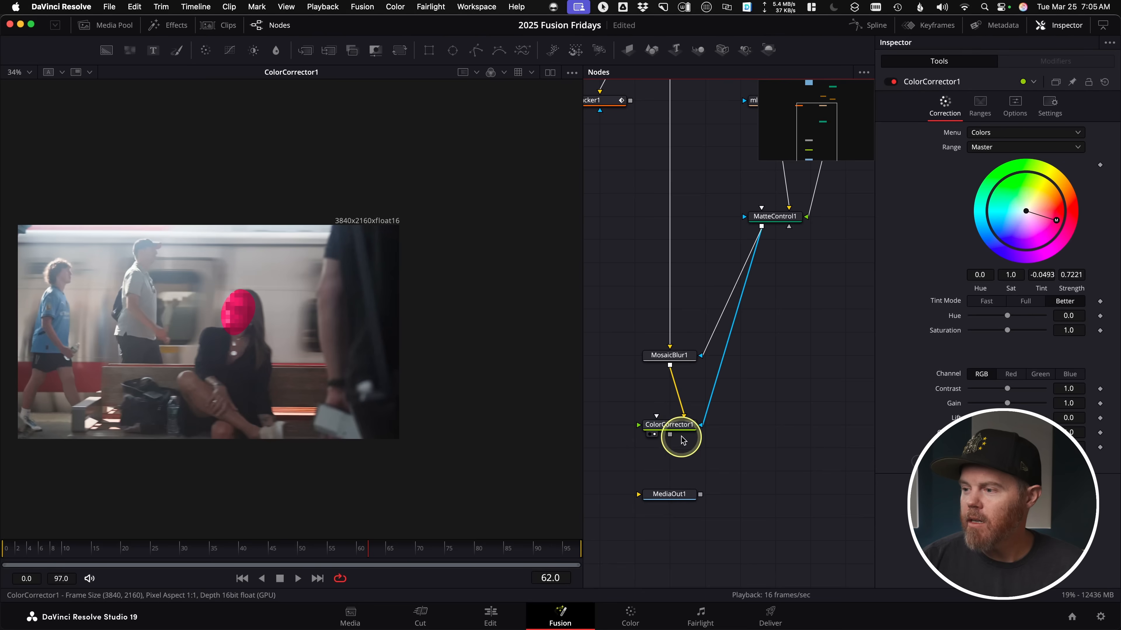
left_click(352, 557)
left_click_drag(352, 557, 330, 552)
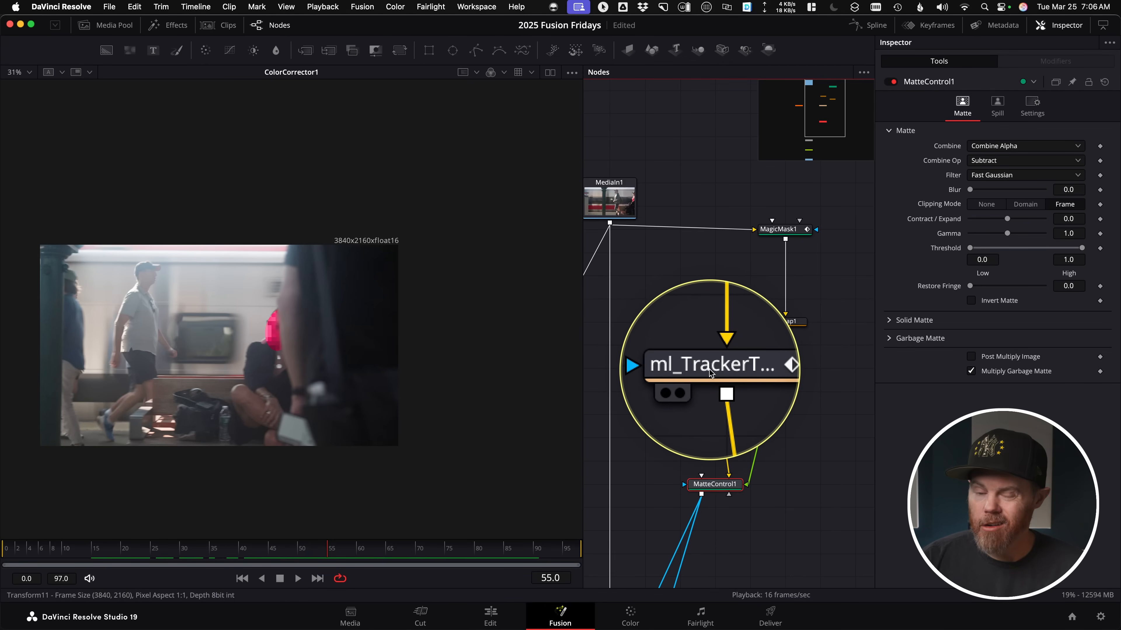
Step: Delete the ColorCorrector1 node and connect the MosaicBlur1 output to MediaOut1
left_click_drag(785, 520, 842, 346)
scroll(842, 345, "down", 3)
left_click_drag(759, 479, 759, 425)
left_click(706, 430)
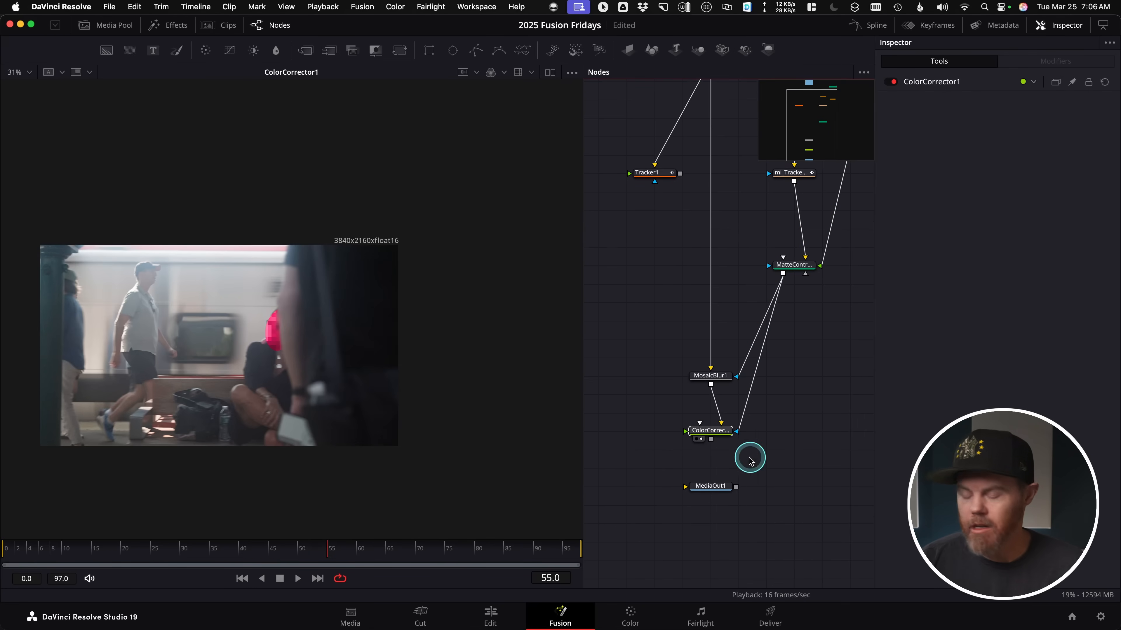
key("Delete")
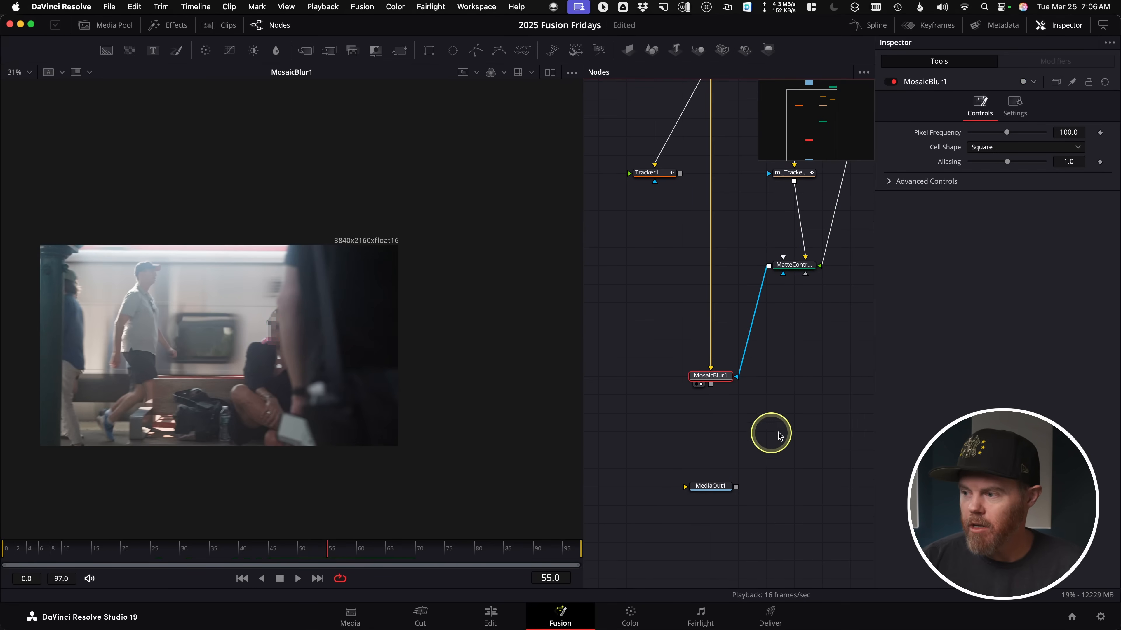
left_click_drag(707, 466, 712, 487)
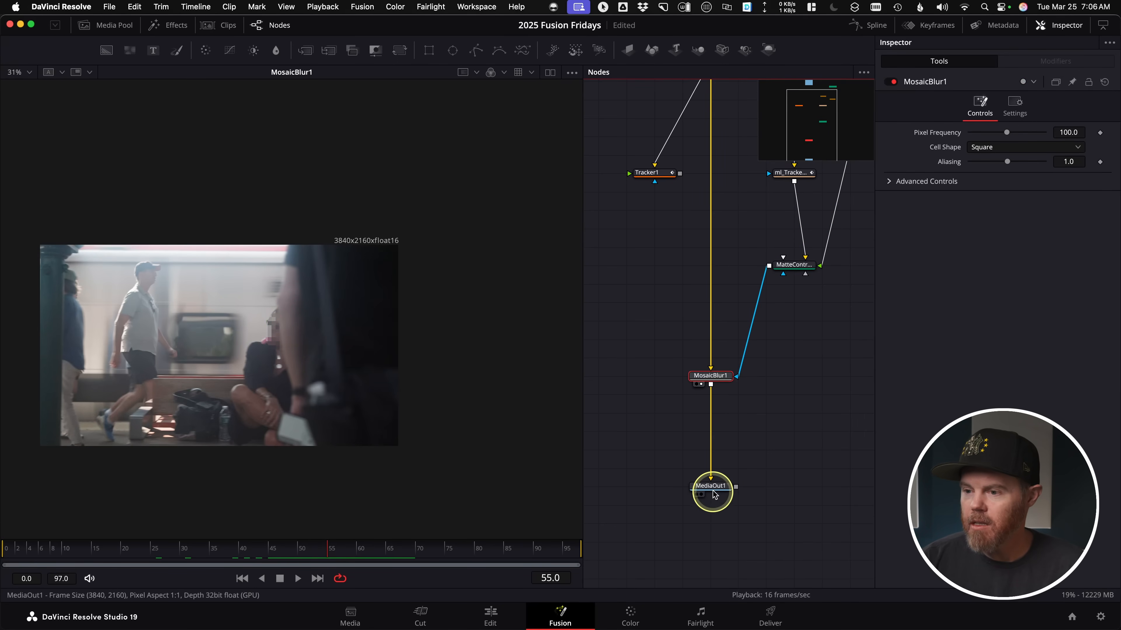
Step: Play back the pixelated clip on the Edit page and check MatteControl1's matte at frame 55 in Fusion
left_click(490, 618)
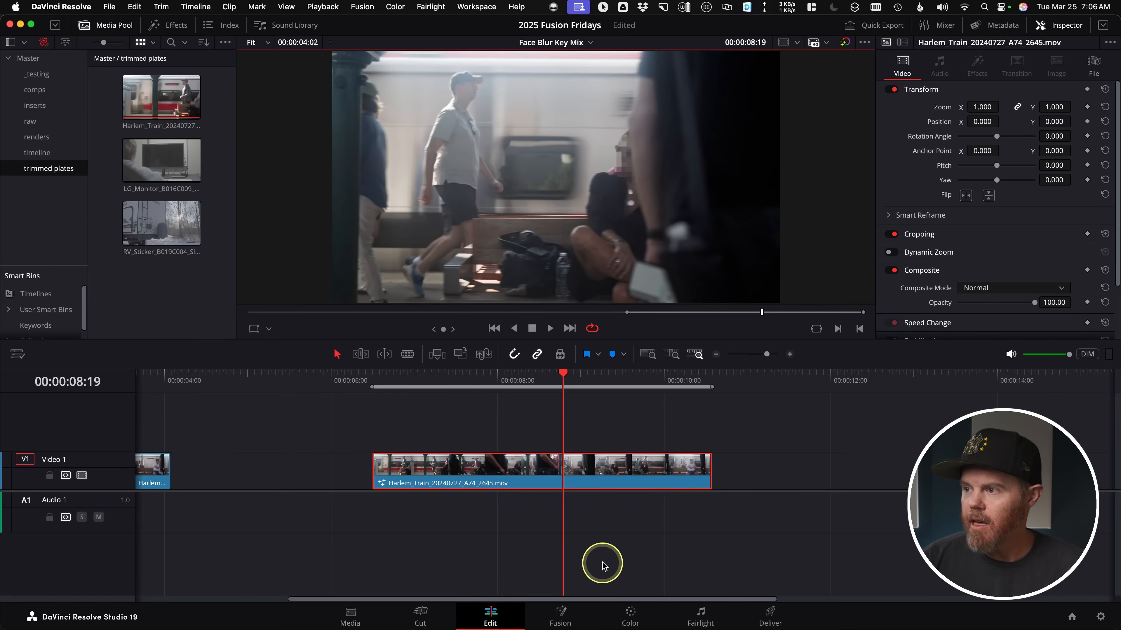
key("space")
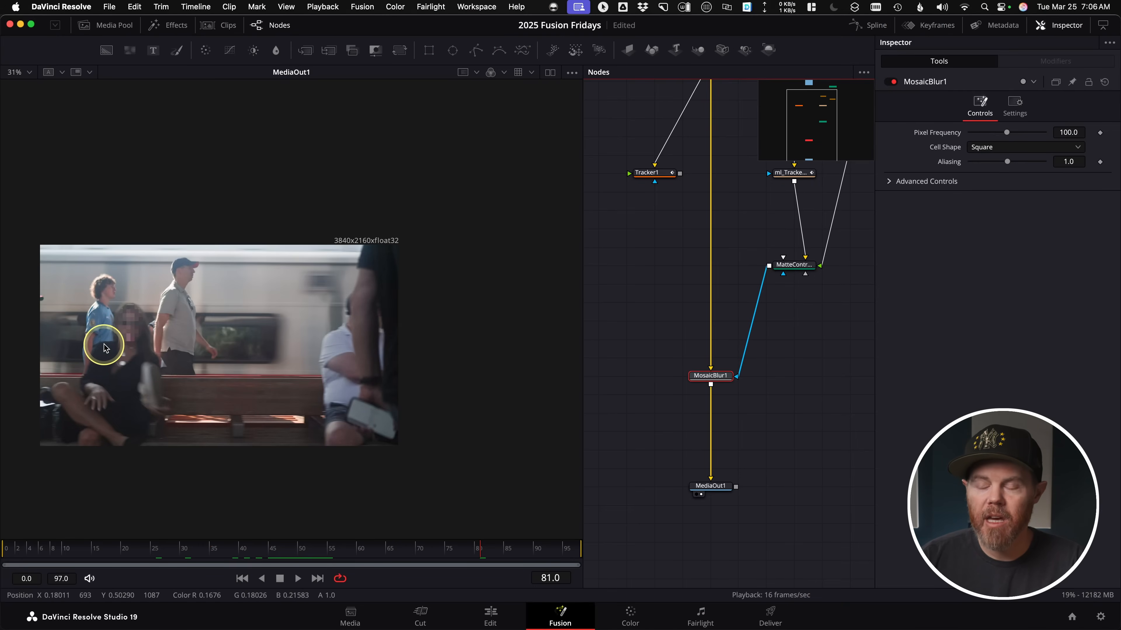
left_click_drag(808, 321, 770, 378)
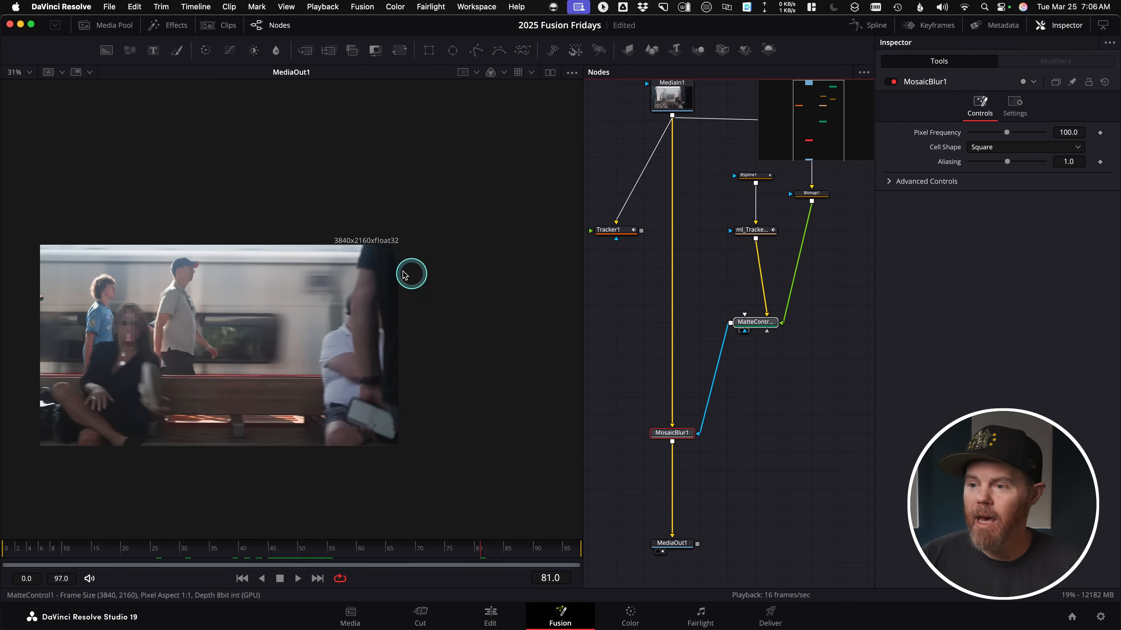
key("1")
left_click_drag(418, 554, 346, 550)
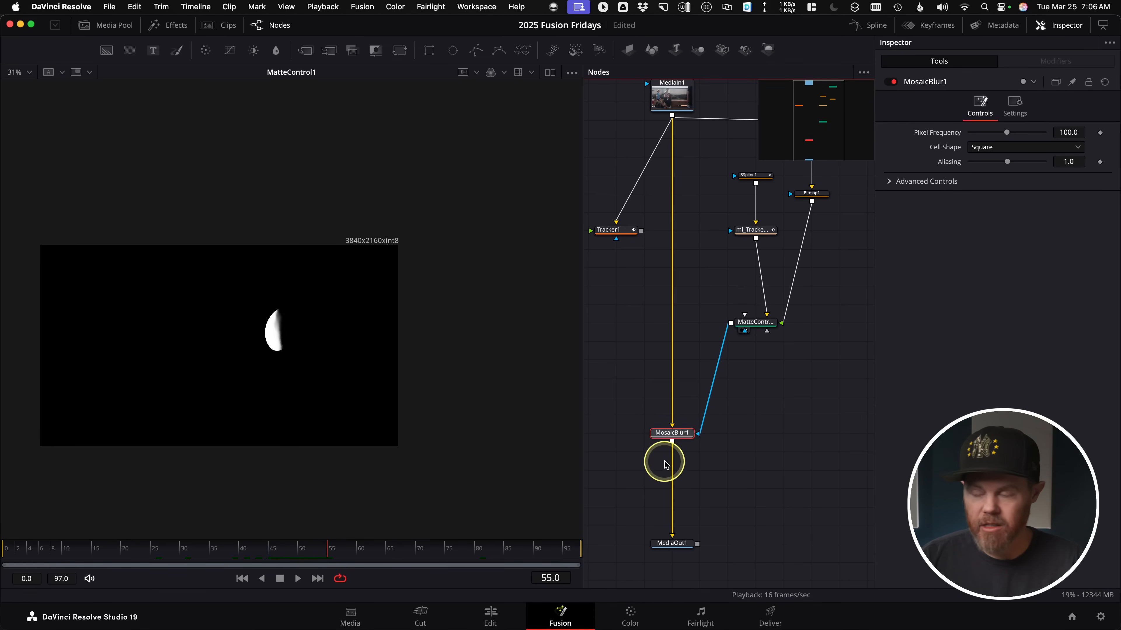
Step: Delete the MosaicBlur1 node and add a second Media Out node fed by MatteControl1
key("Delete")
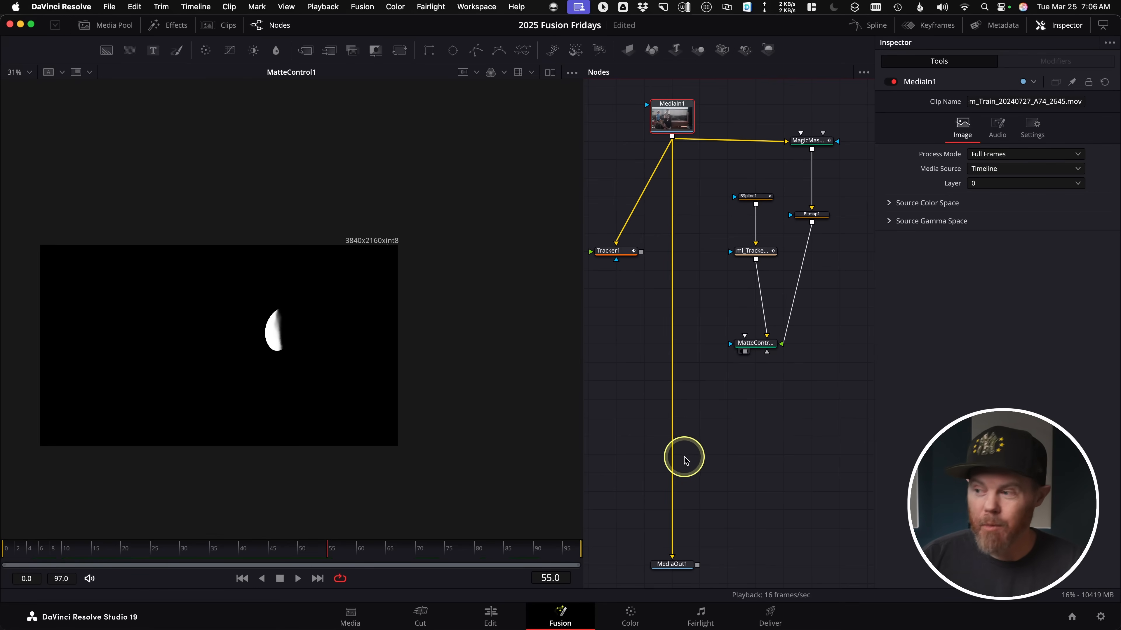
left_click(770, 501)
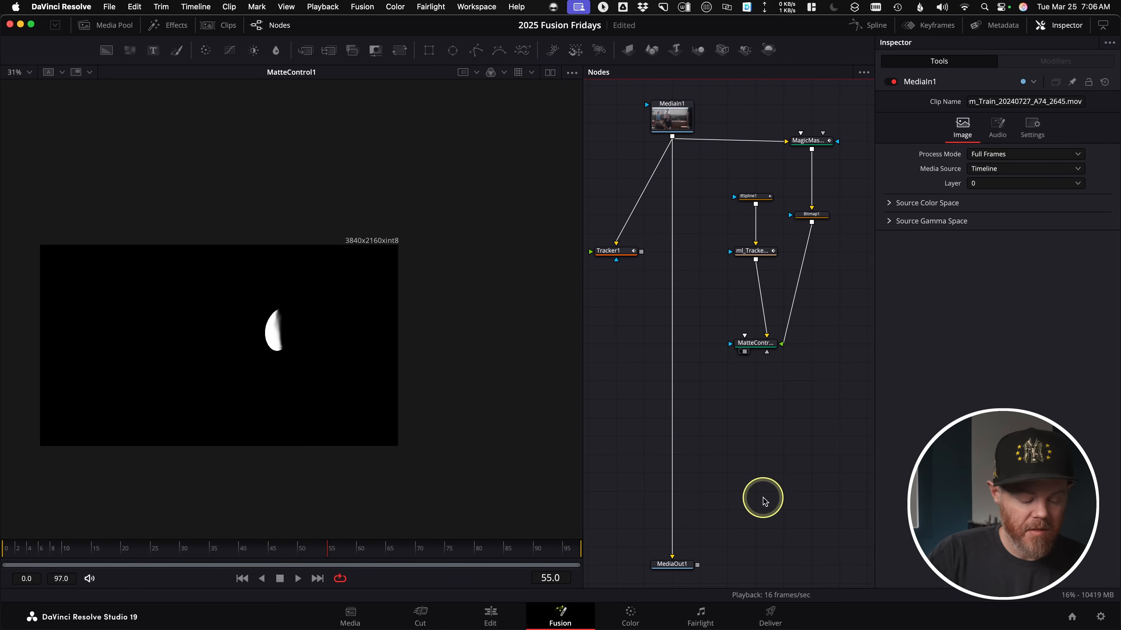
key("shift+space")
type("medi")
key("Down")
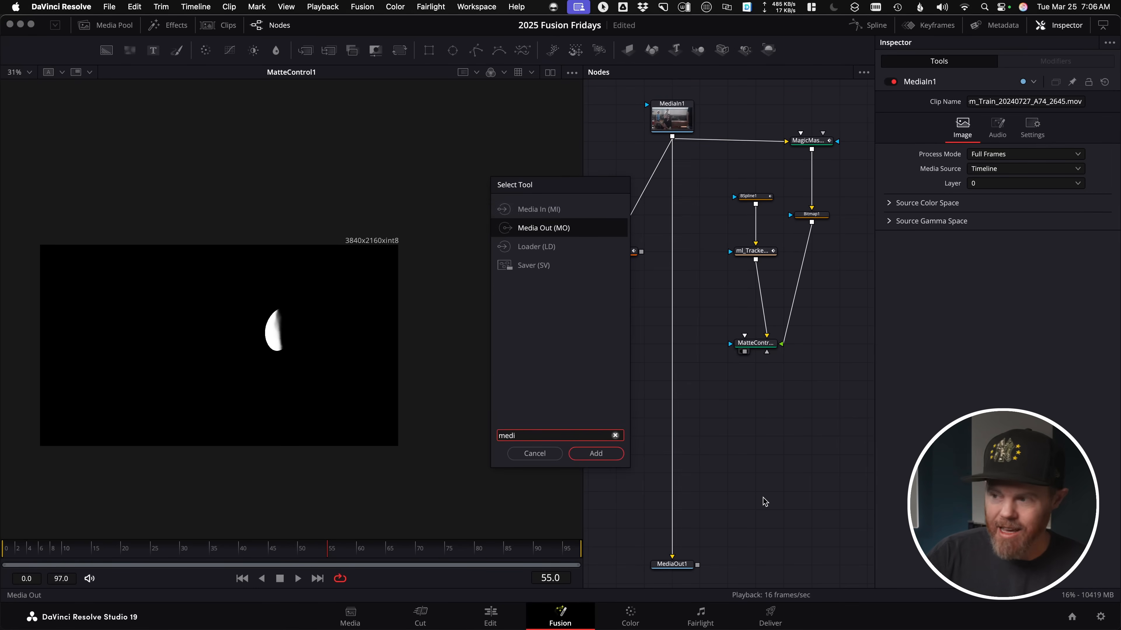
key("Return")
left_click_drag(744, 351, 754, 409)
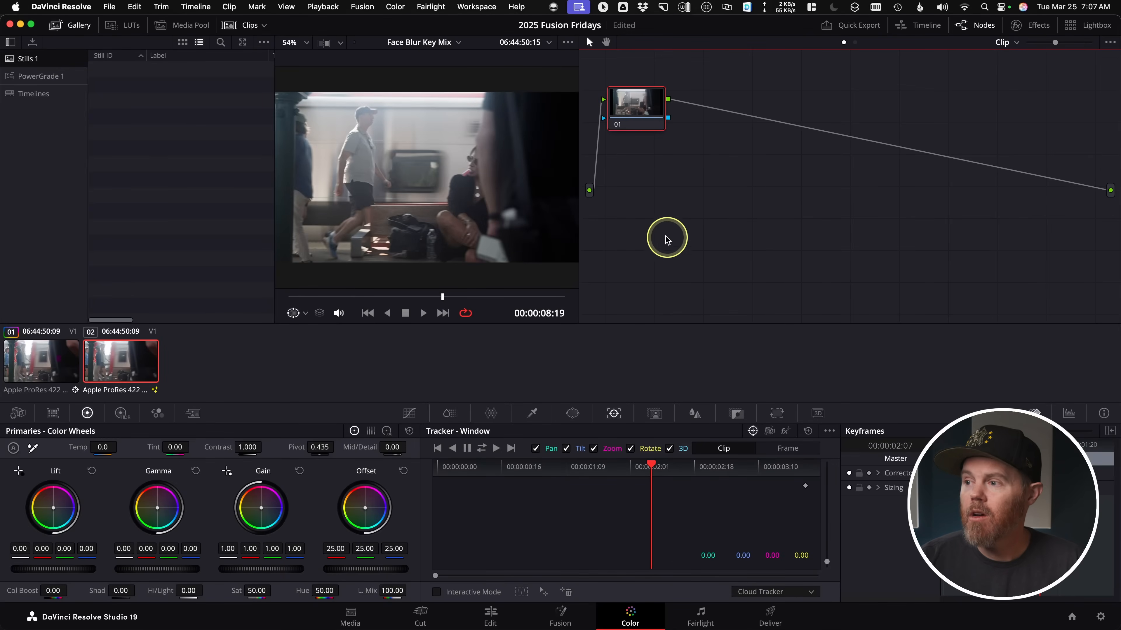
Step: Add a second source to the clip's node graph on the Color page and move node 01 farther from the sources
right_click(615, 239)
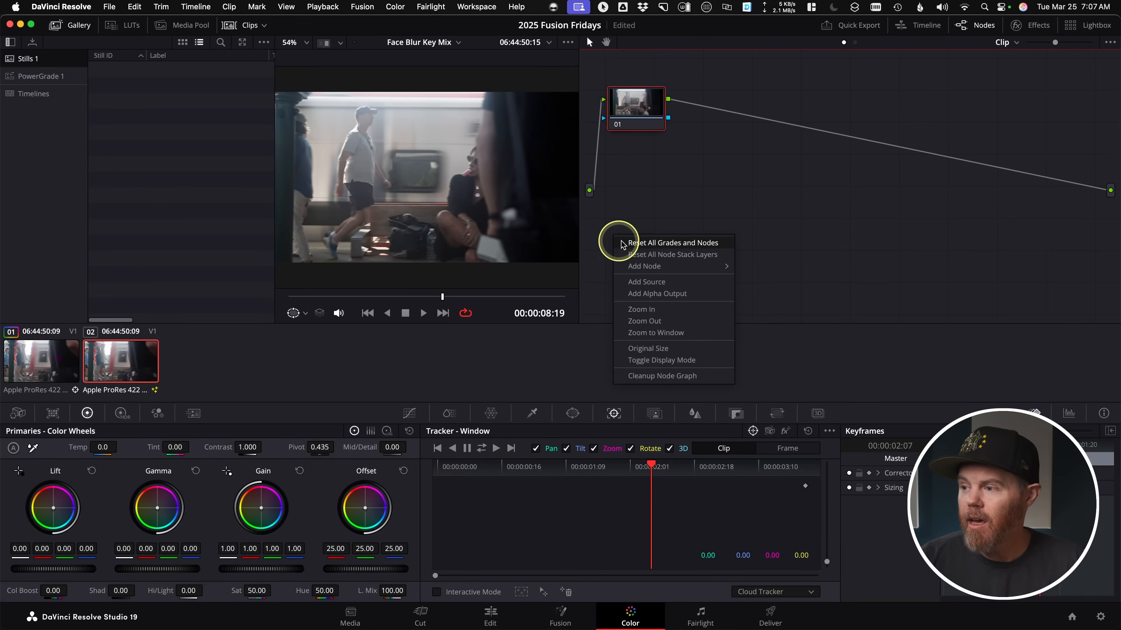
left_click(638, 283)
left_click_drag(644, 105, 736, 148)
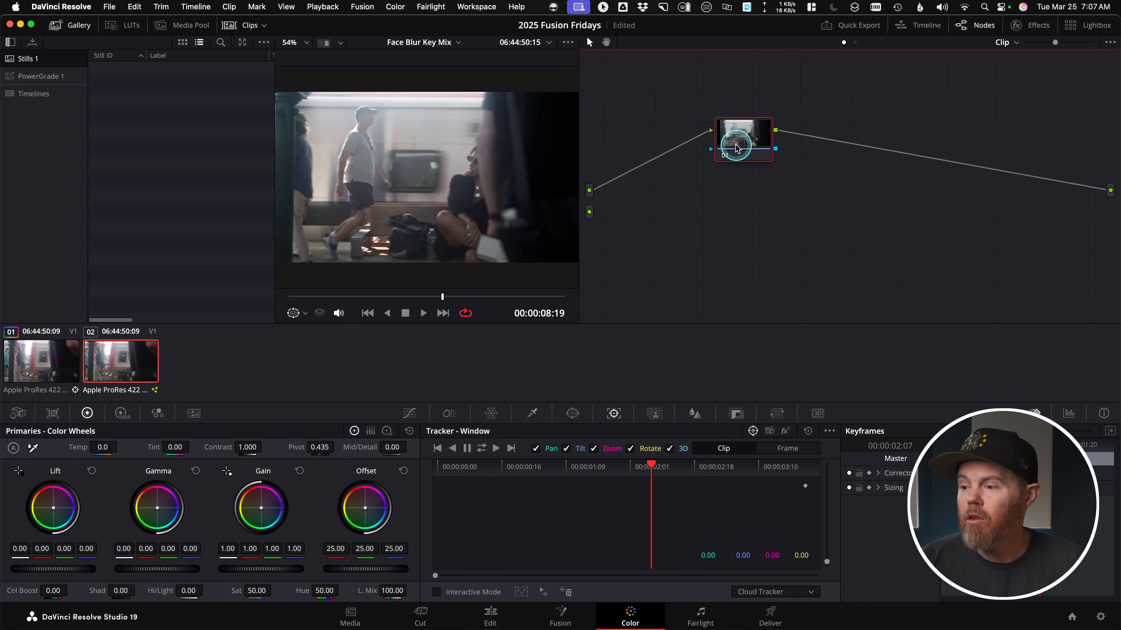
Step: Set node 01's blur radius to 1.73 and connect the second source to its key input
left_click(696, 418)
left_click_drag(503, 514, 571, 375)
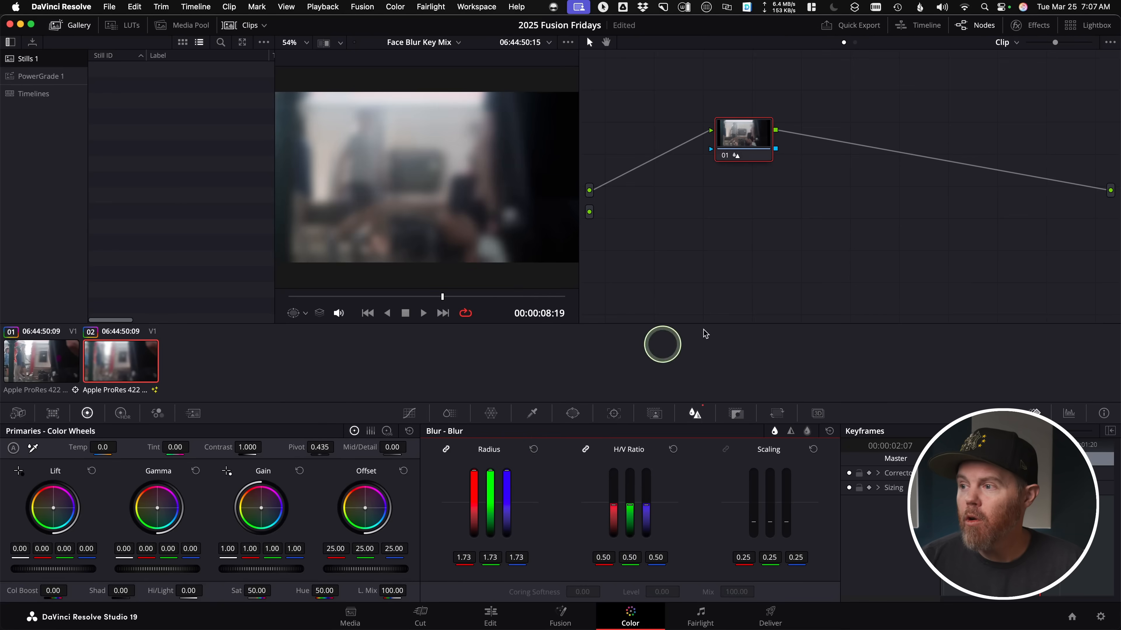
left_click_drag(590, 212, 743, 143)
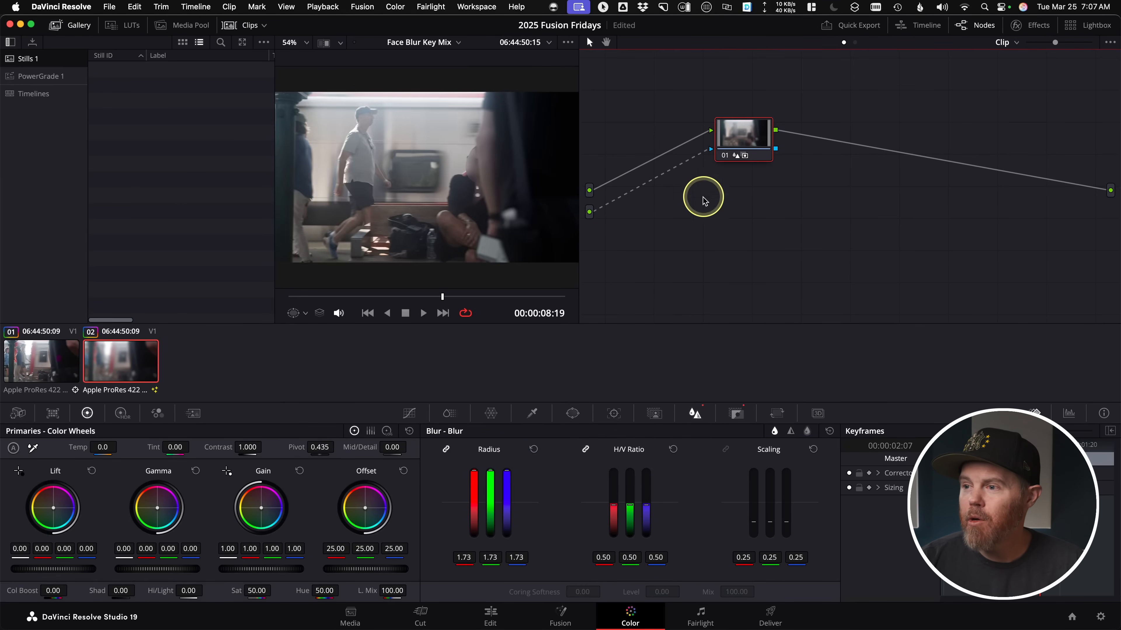
Step: Inspect the blur on the seated woman's face up close as the passer-by crosses it, through 00:00:08:22
mouse_move(442, 297)
left_mouse_down()
mouse_move(416, 297)
mouse_move(456, 293)
mouse_move(444, 288)
left_mouse_up()
scroll(452, 150, "up", 5)
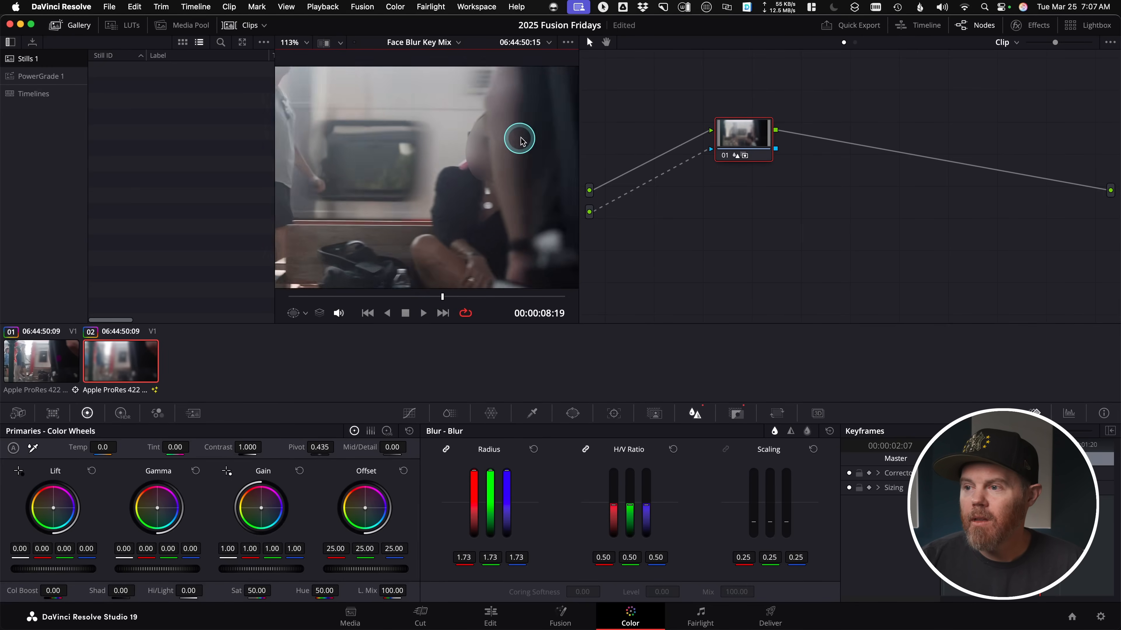
scroll(460, 161, "right", 5)
mouse_move(442, 296)
left_mouse_down()
mouse_move(425, 295)
mouse_move(451, 295)
left_mouse_up()
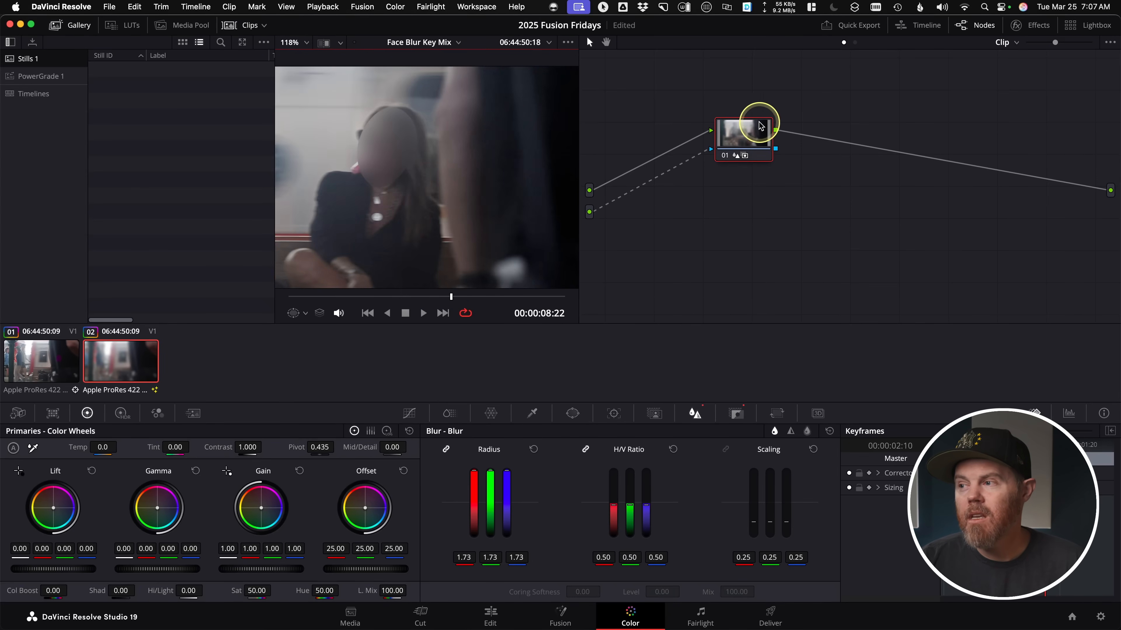